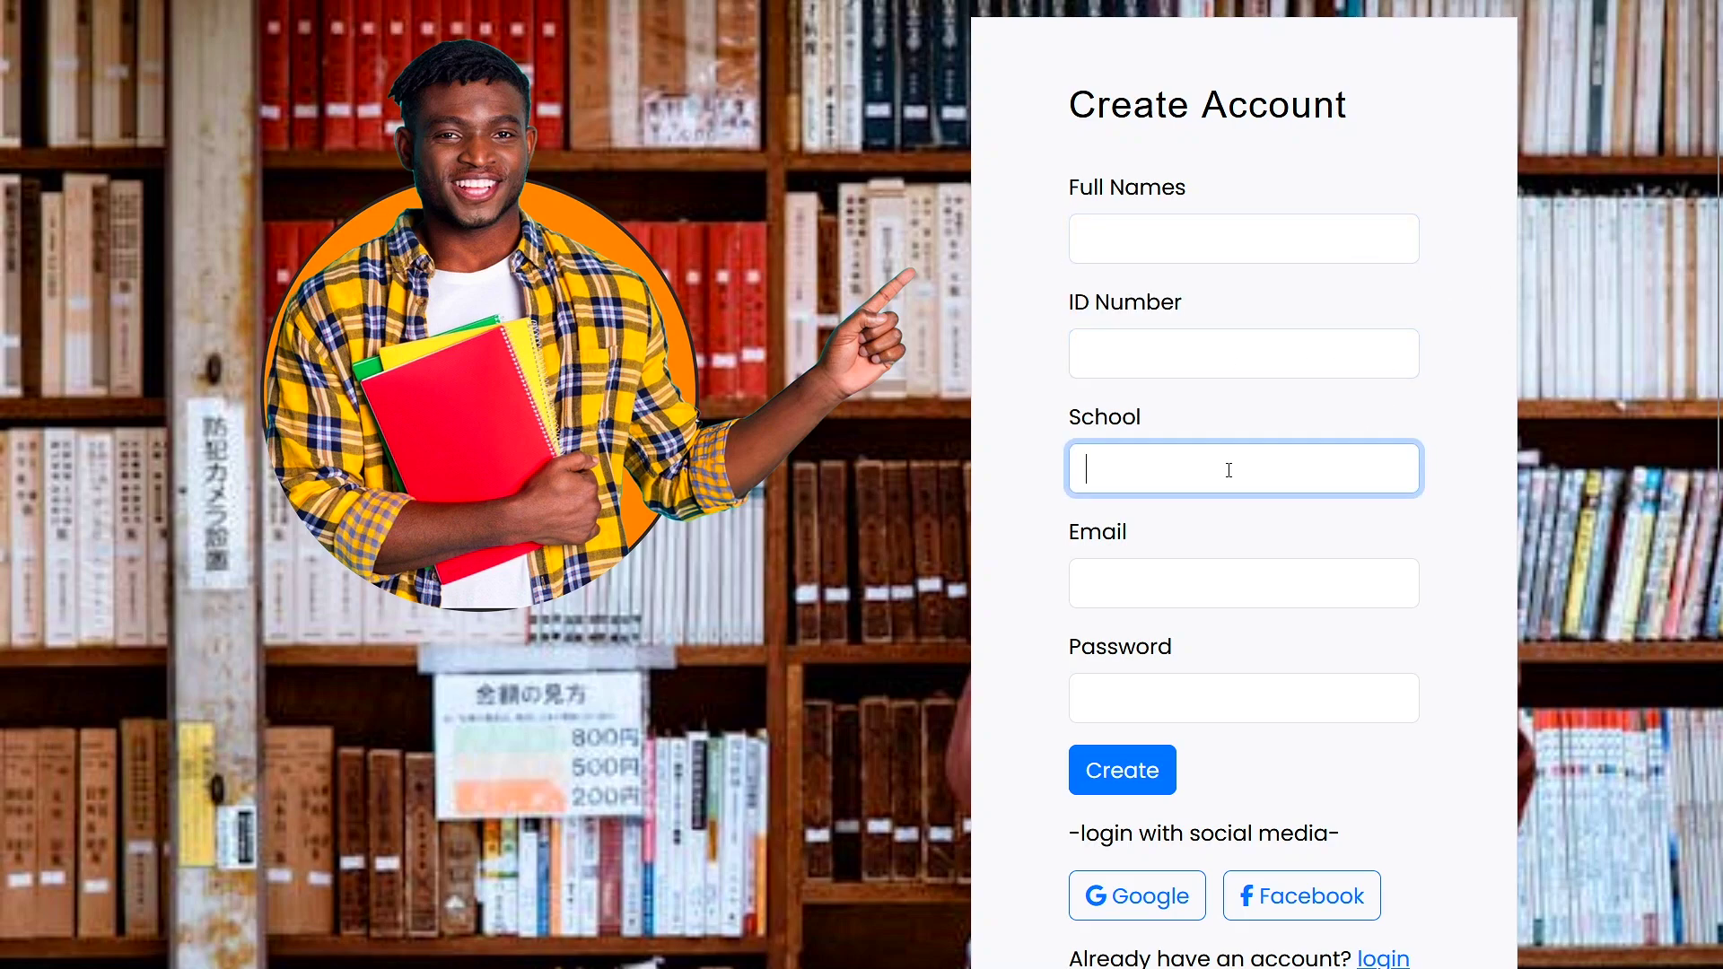
Leave the browser's Create Account page and bring up the profile.html tab in VS Code
{"action": "left_click", "coordinate": [1186, 583]}
{"action": "left_click", "coordinate": [1158, 698]}
{"action": "scroll", "coordinate": [1563, 687], "scroll_direction": "down", "scroll_amount": 2}
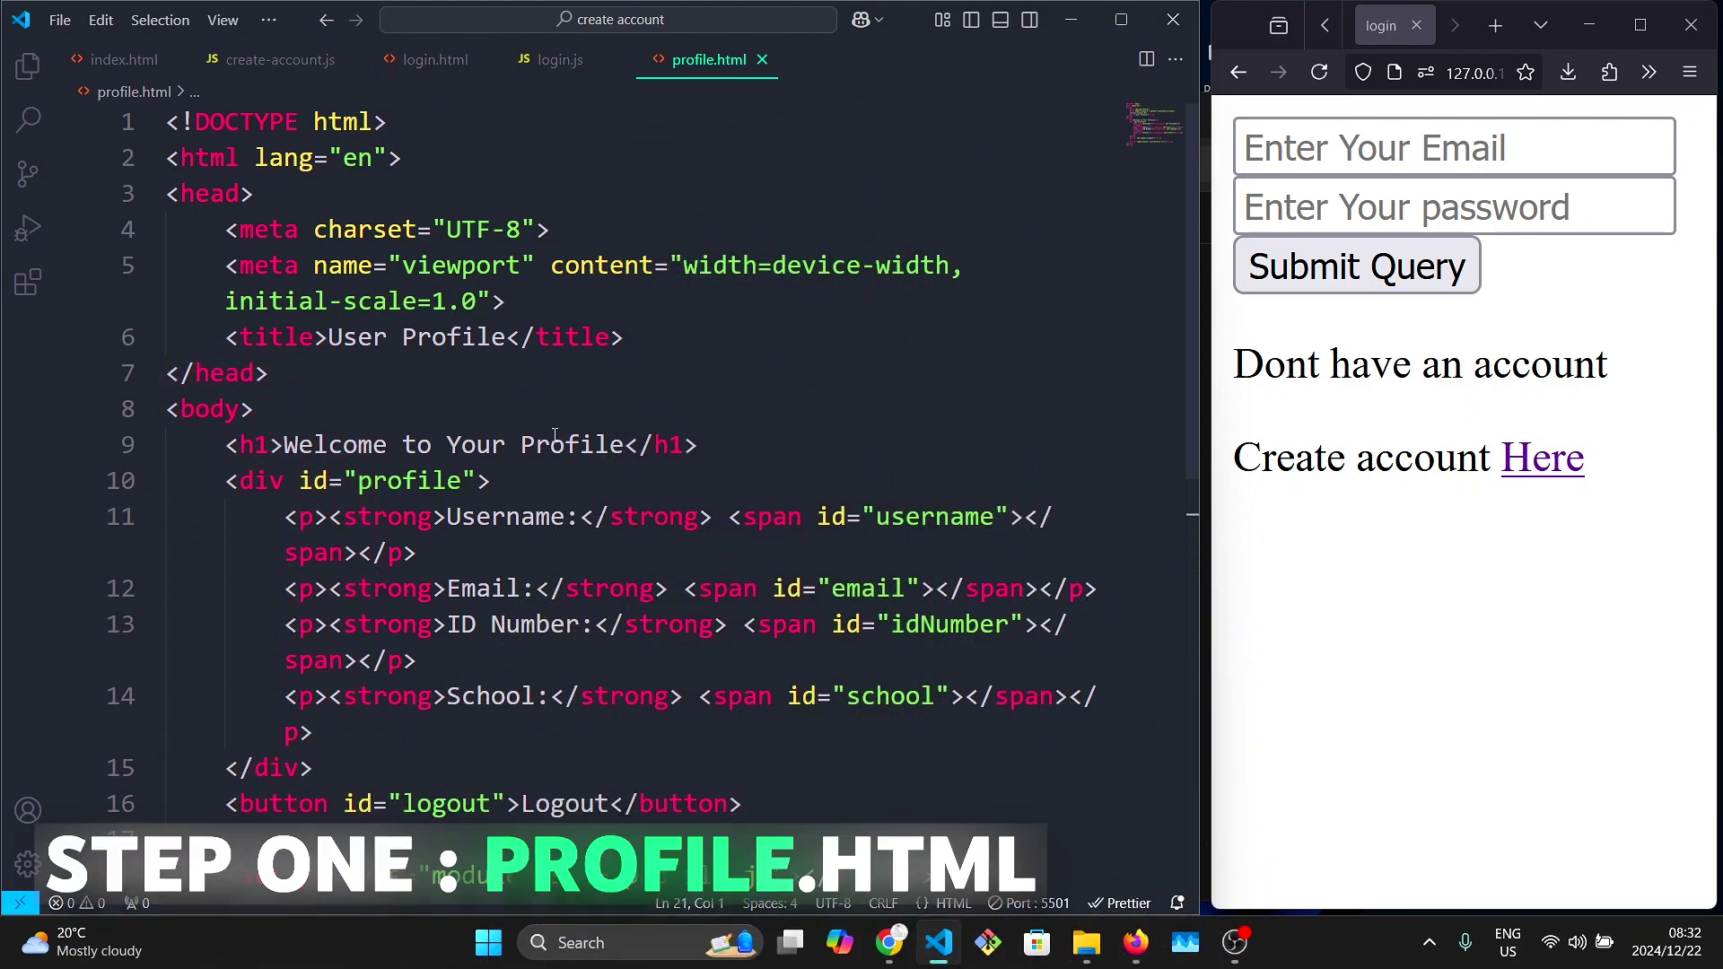
{"action": "scroll", "coordinate": [555, 437], "scroll_direction": "down", "scroll_amount": 2}
Review the profile container, username, email, ID Number spans and logout button, then show Explorer
{"action": "left_click", "coordinate": [388, 312]}
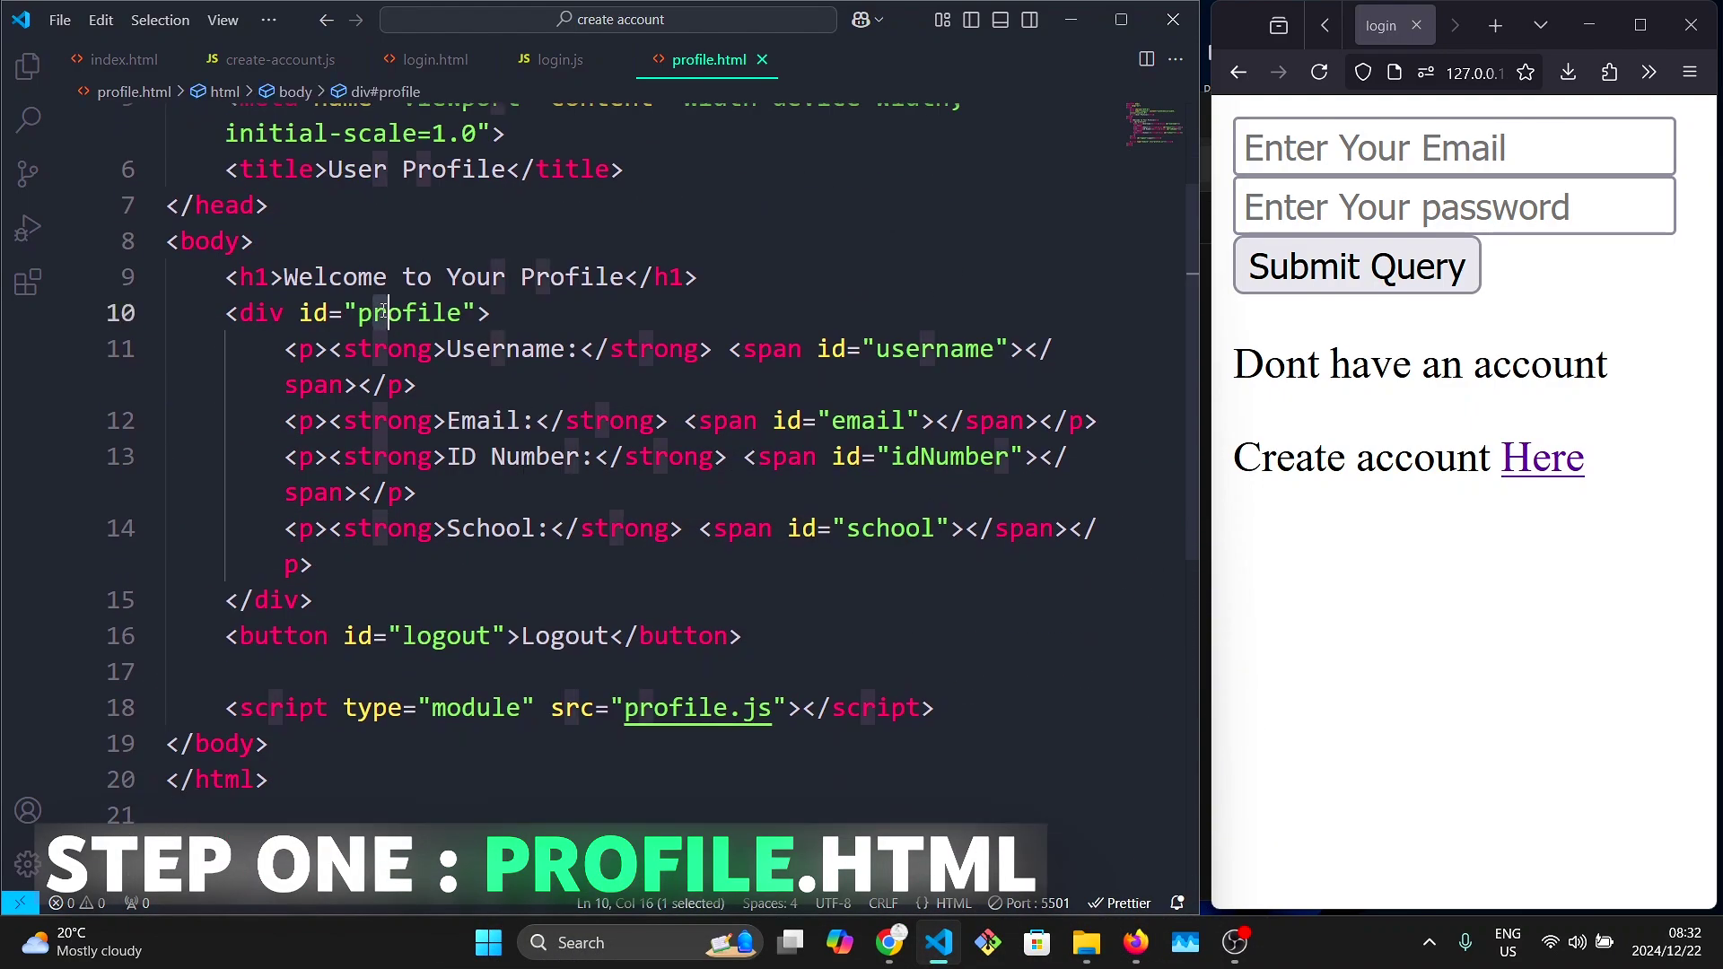
{"action": "left_click", "coordinate": [862, 420]}
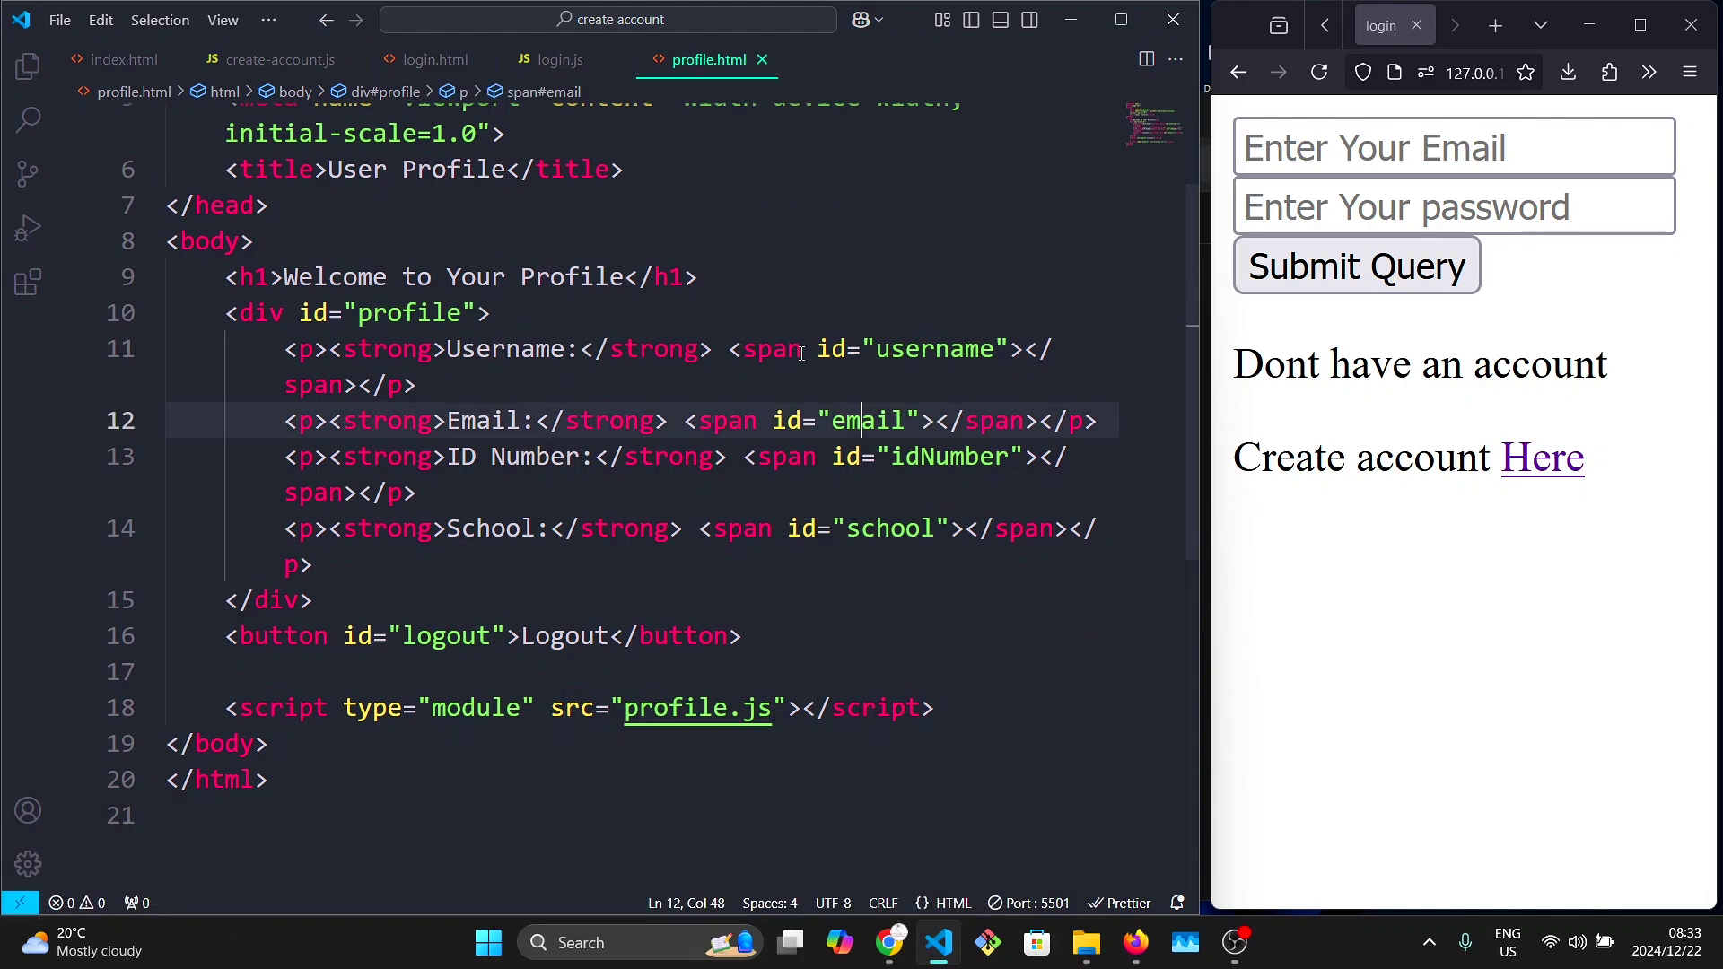
{"action": "left_click", "coordinate": [926, 351]}
{"action": "left_click", "coordinate": [861, 420]}
{"action": "left_click", "coordinate": [951, 457]}
{"action": "left_click", "coordinate": [421, 493]}
{"action": "scroll", "coordinate": [457, 583], "scroll_direction": "down", "scroll_amount": 4}
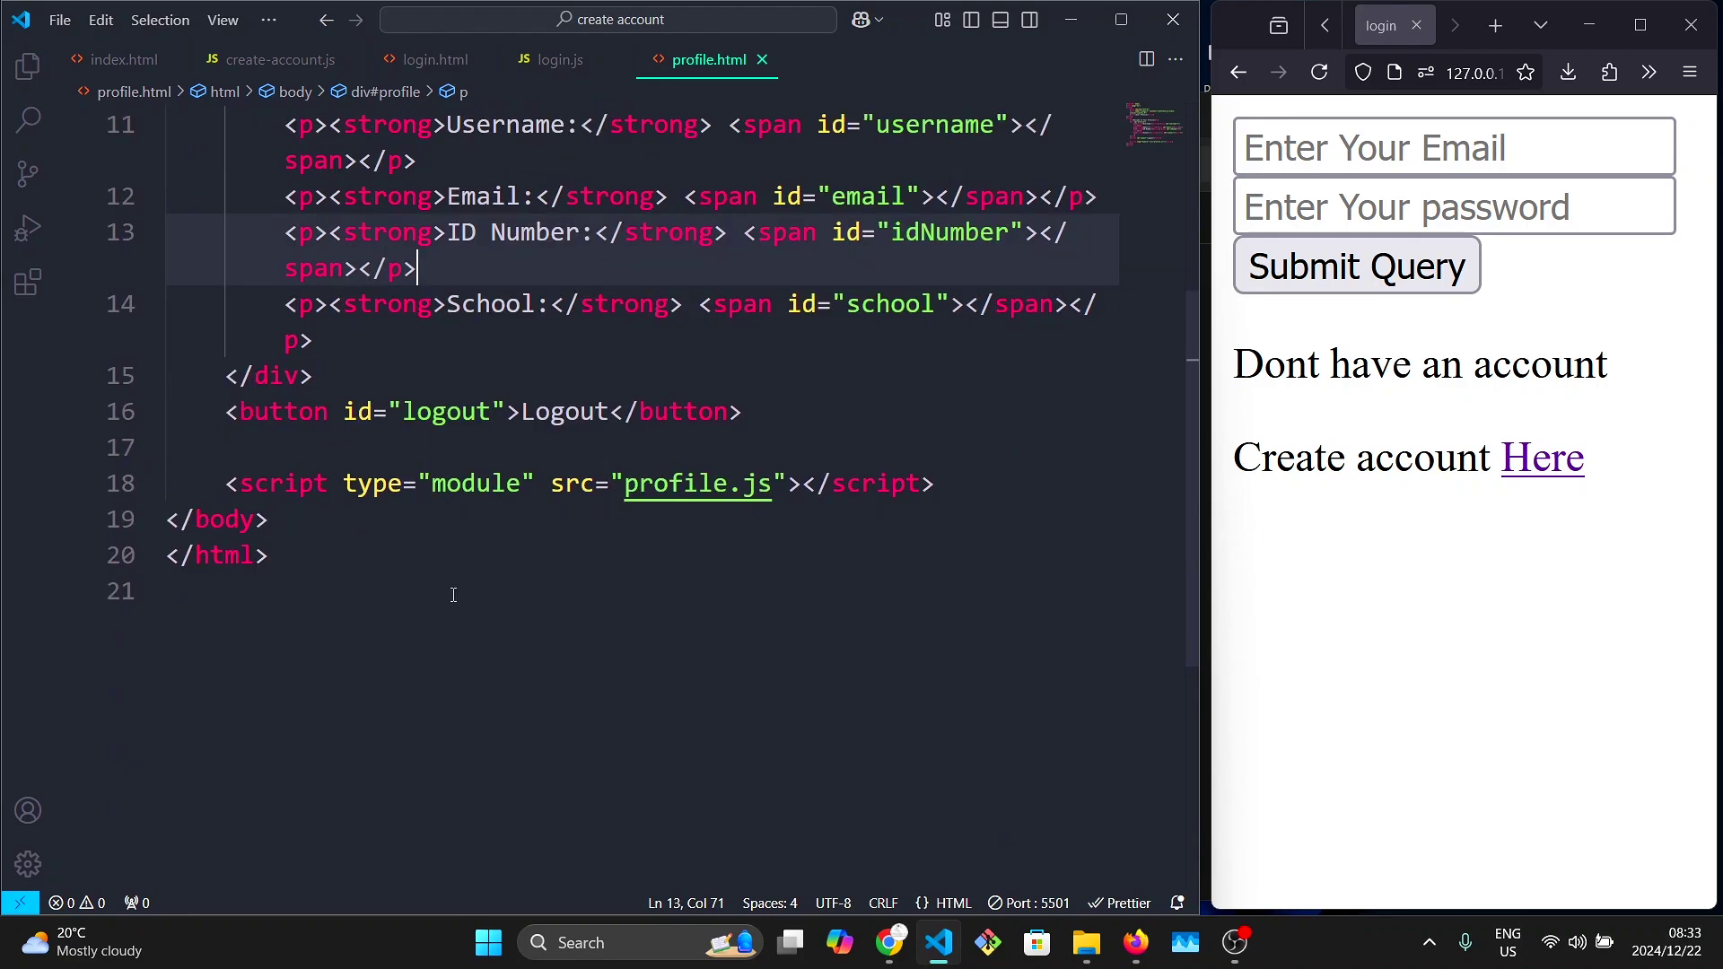
{"action": "left_click_drag", "start_coordinate": [743, 412], "coordinate": [184, 412]}
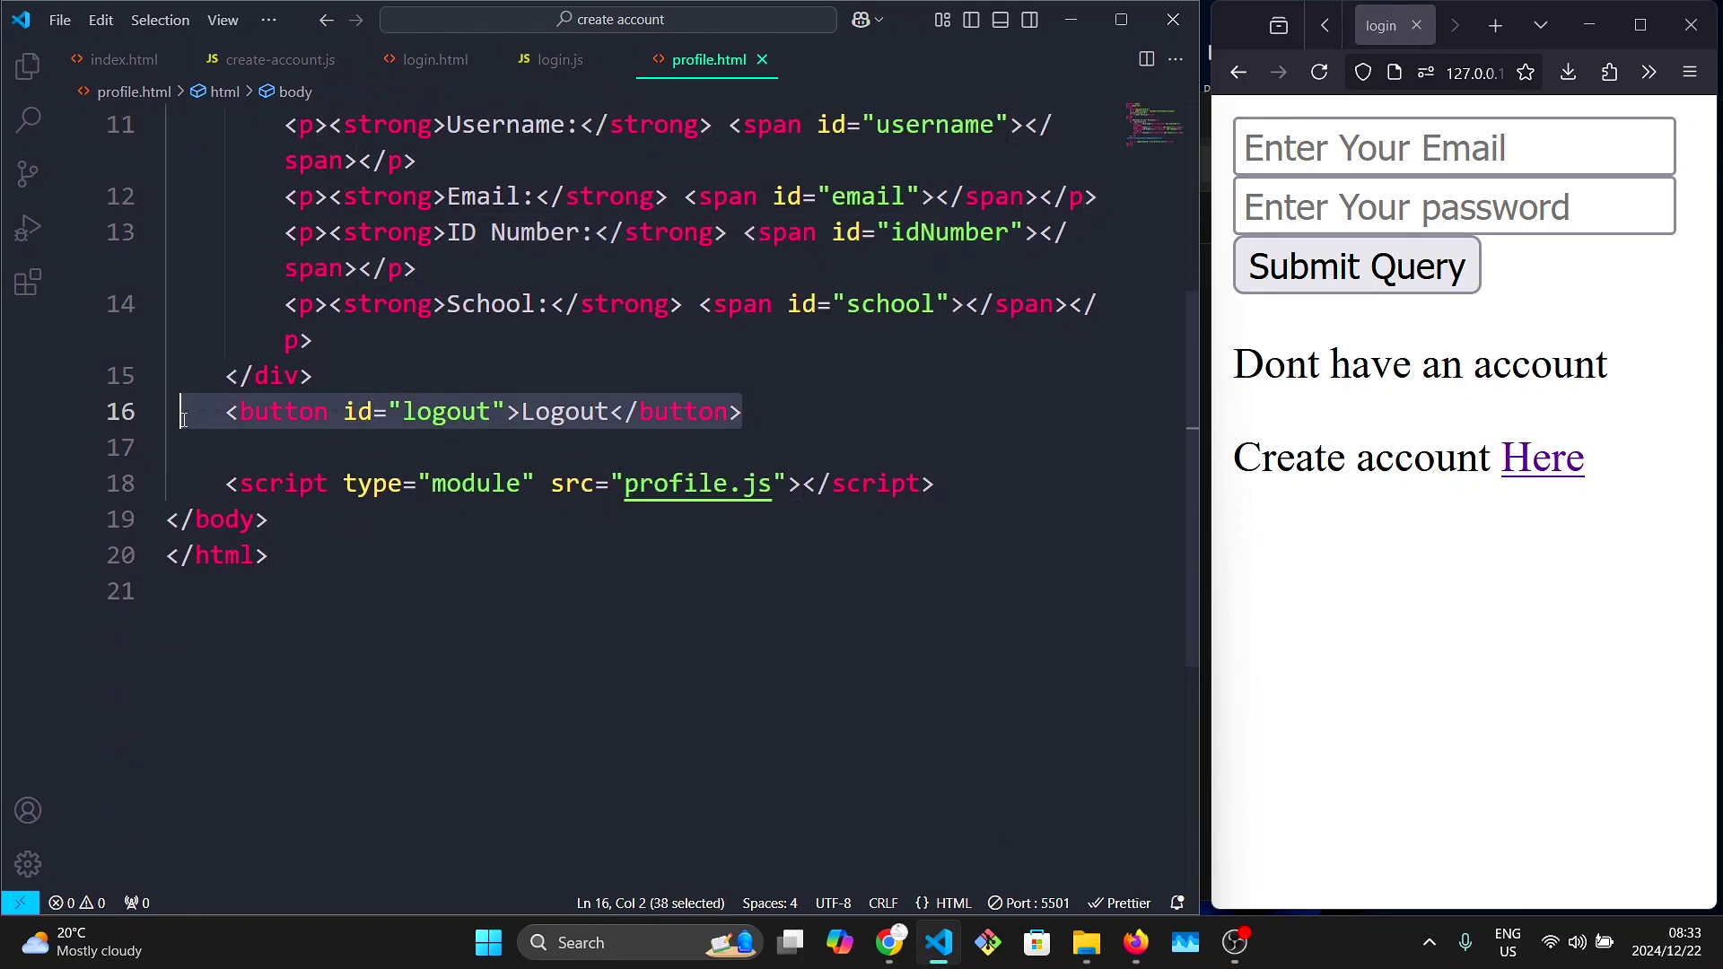
{"action": "scroll", "coordinate": [184, 414], "scroll_direction": "up", "scroll_amount": 1}
{"action": "scroll", "coordinate": [232, 403], "scroll_direction": "up", "scroll_amount": 4}
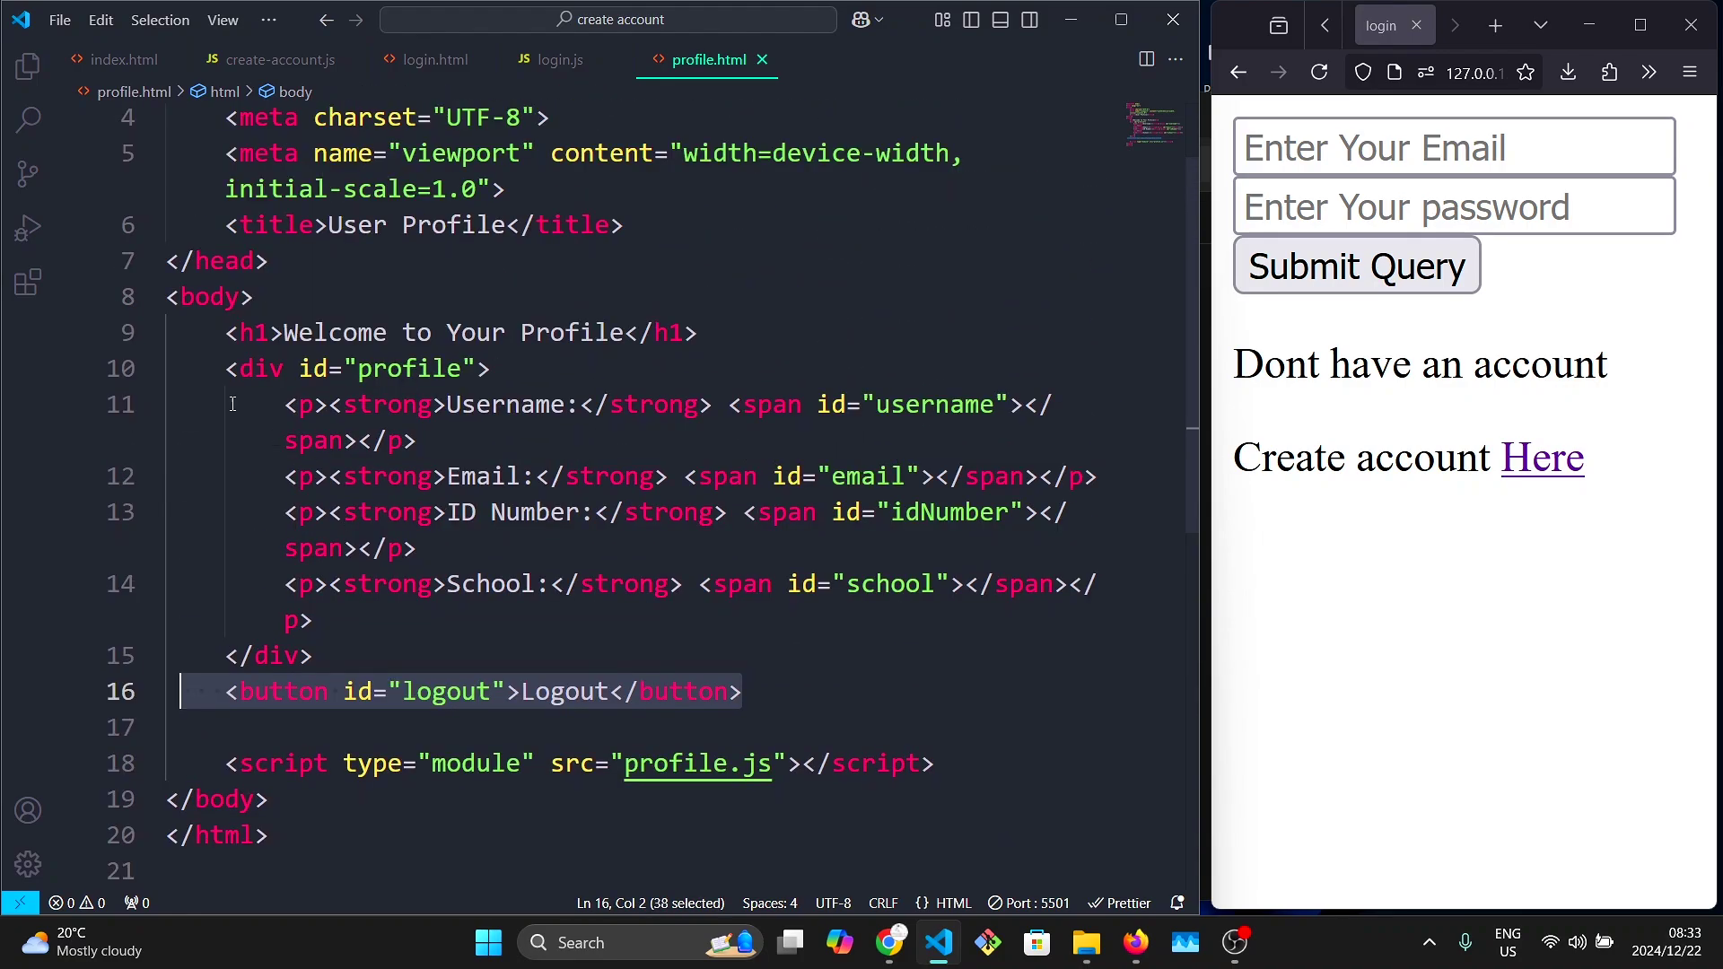
{"action": "mouse_move", "coordinate": [227, 370]}
{"action": "left_mouse_down"}
{"action": "mouse_move", "coordinate": [313, 619]}
{"action": "mouse_move", "coordinate": [699, 598]}
{"action": "left_mouse_up"}
{"action": "scroll", "coordinate": [355, 593], "scroll_direction": "down", "scroll_amount": 1}
{"action": "scroll", "coordinate": [453, 545], "scroll_direction": "up", "scroll_amount": 1}
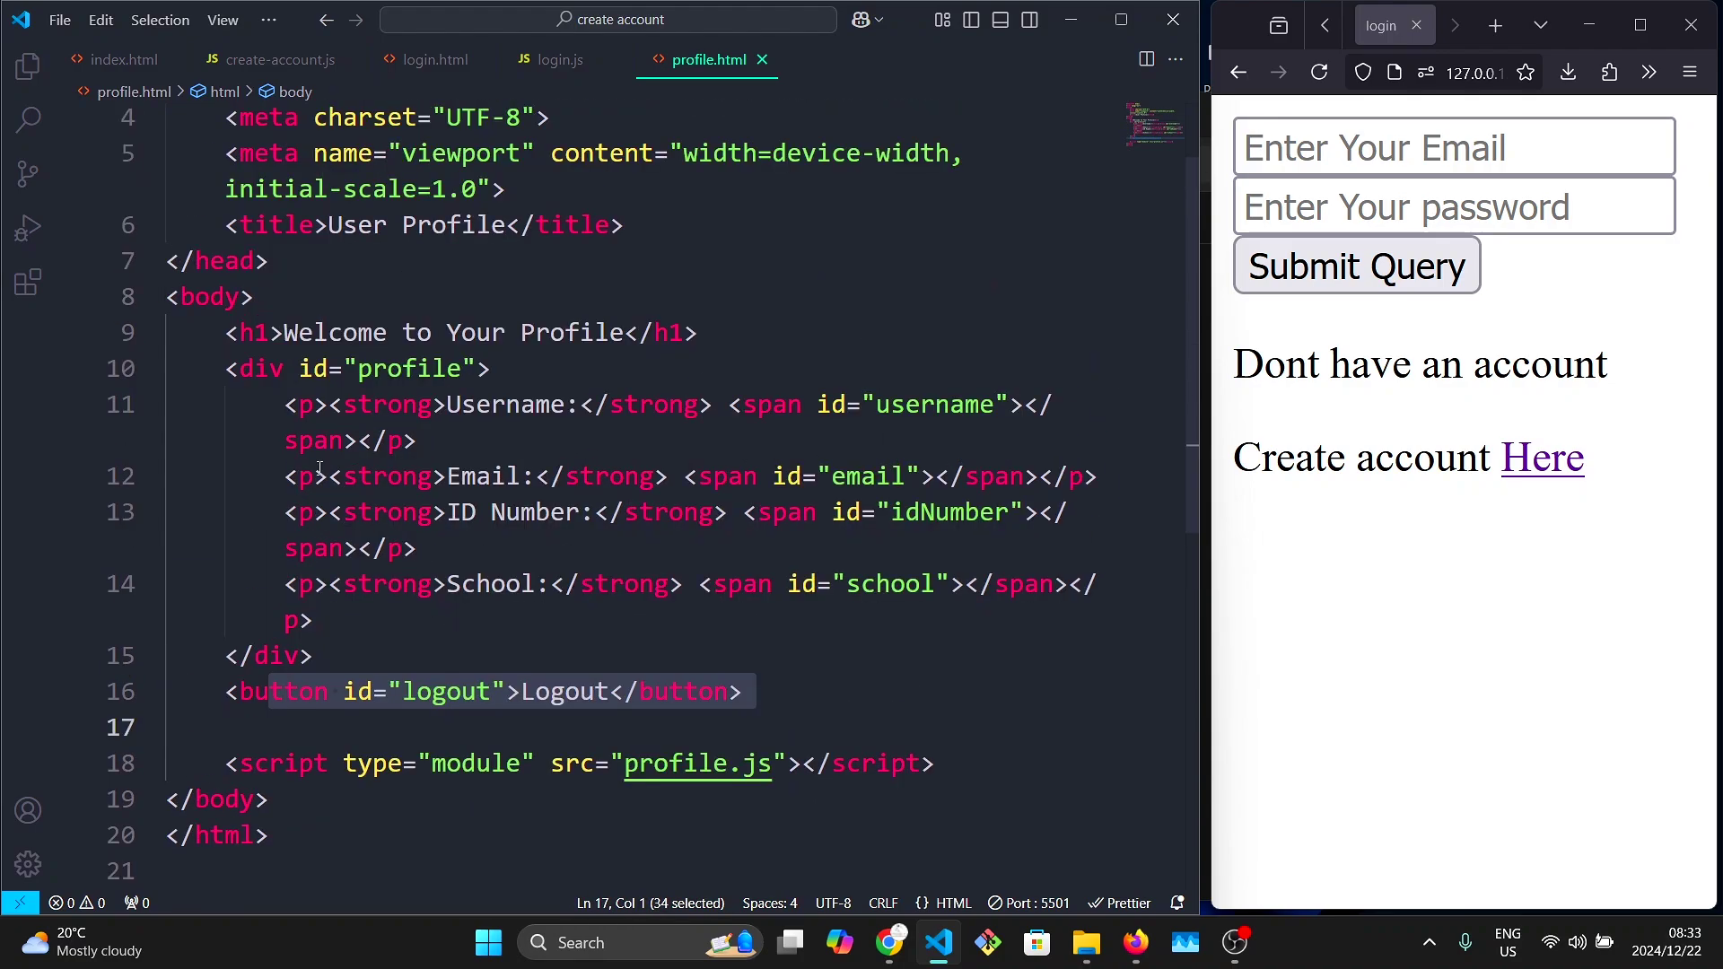
{"action": "left_click_drag", "start_coordinate": [229, 296], "coordinate": [312, 656]}
{"action": "scroll", "coordinate": [481, 639], "scroll_direction": "down", "scroll_amount": 1}
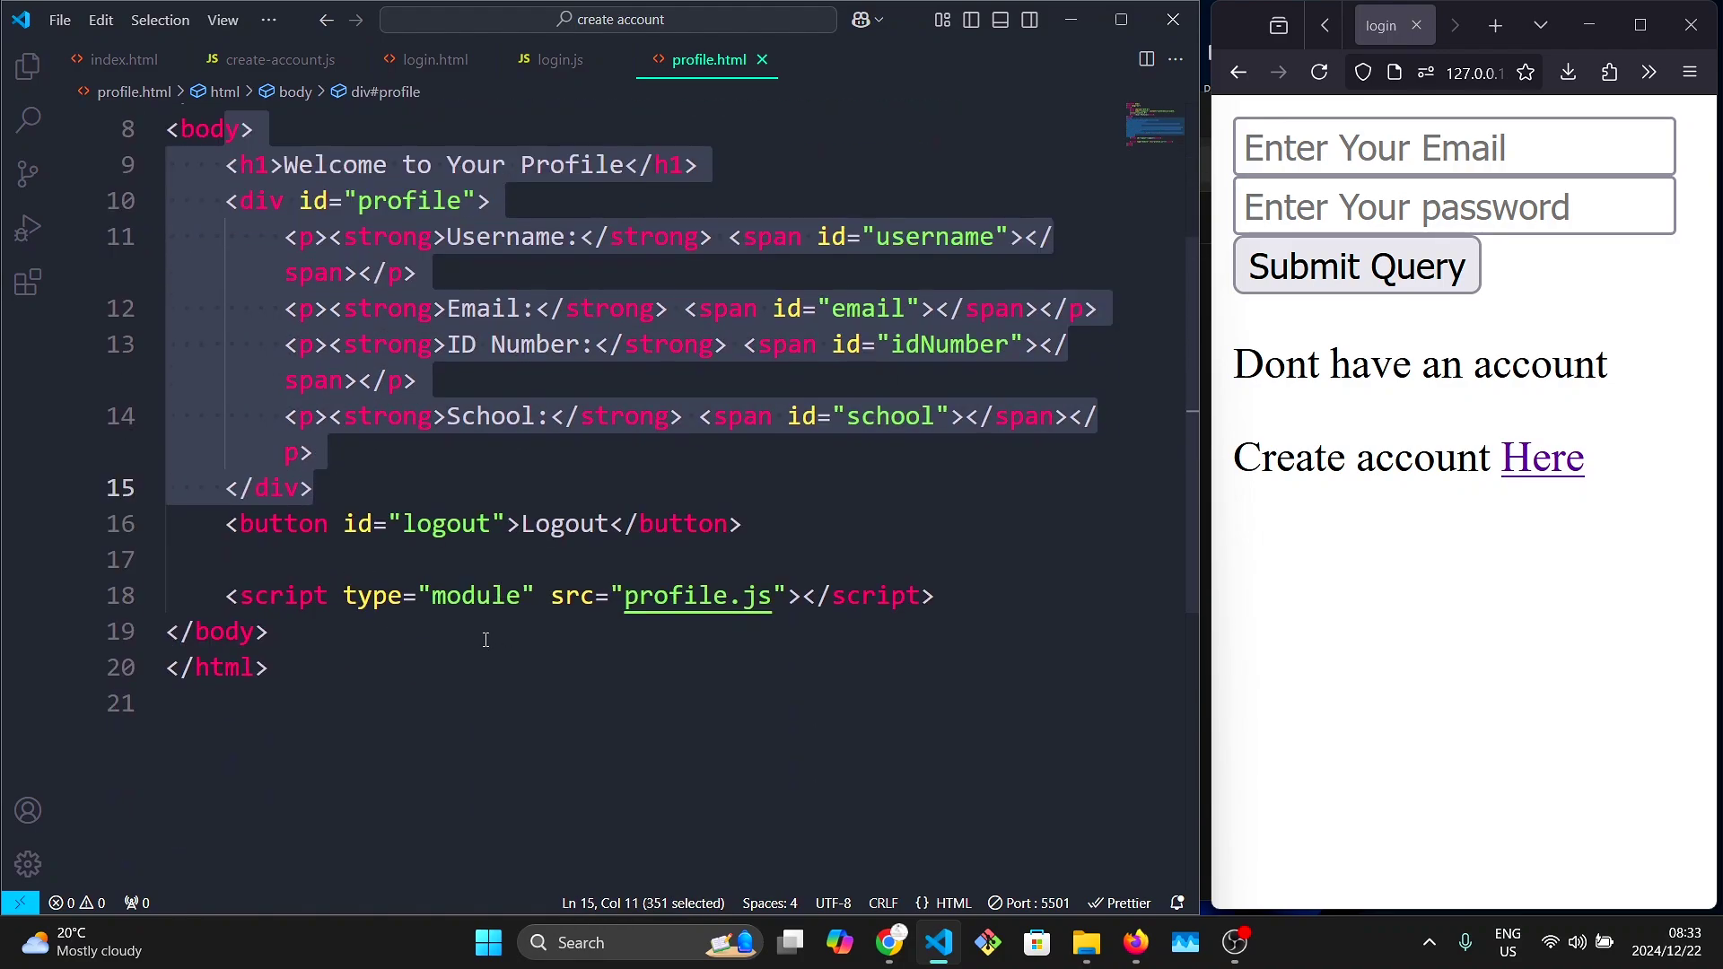
{"action": "left_click", "coordinate": [27, 65]}
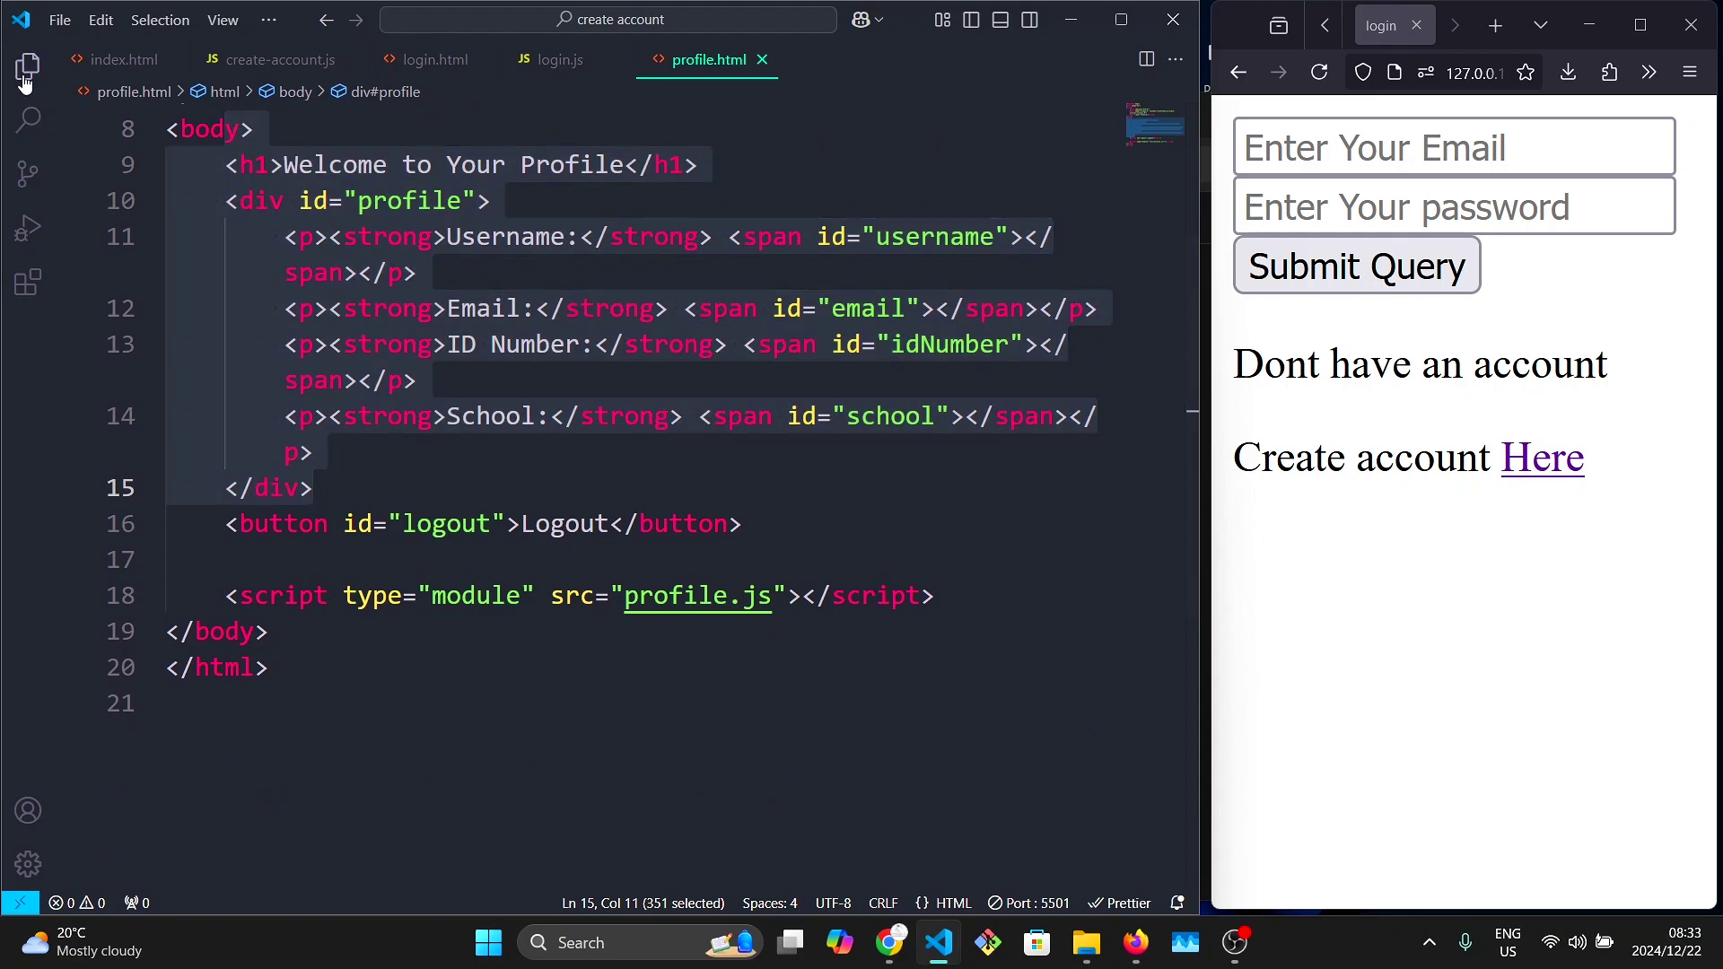
Create a new file named profile.js and hide the sidebar
{"action": "left_click", "coordinate": [240, 90]}
{"action": "type", "text": "profile.js"}
{"action": "key", "text": "Return"}
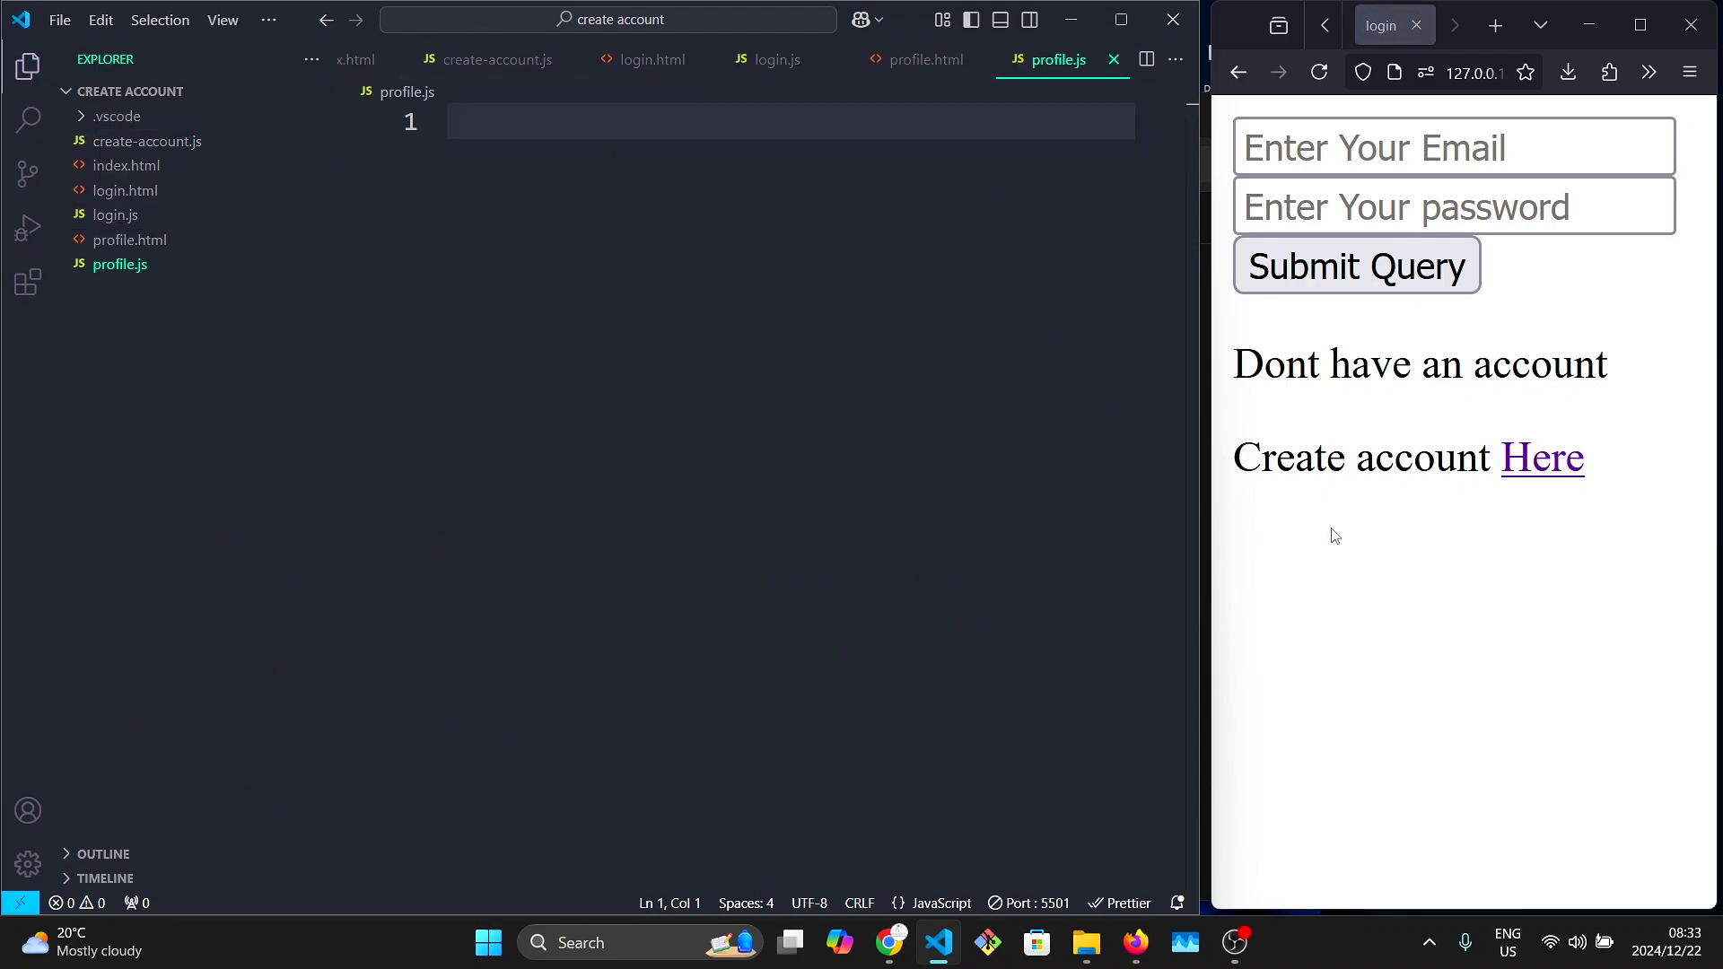
{"action": "key", "text": "ctrl+b"}
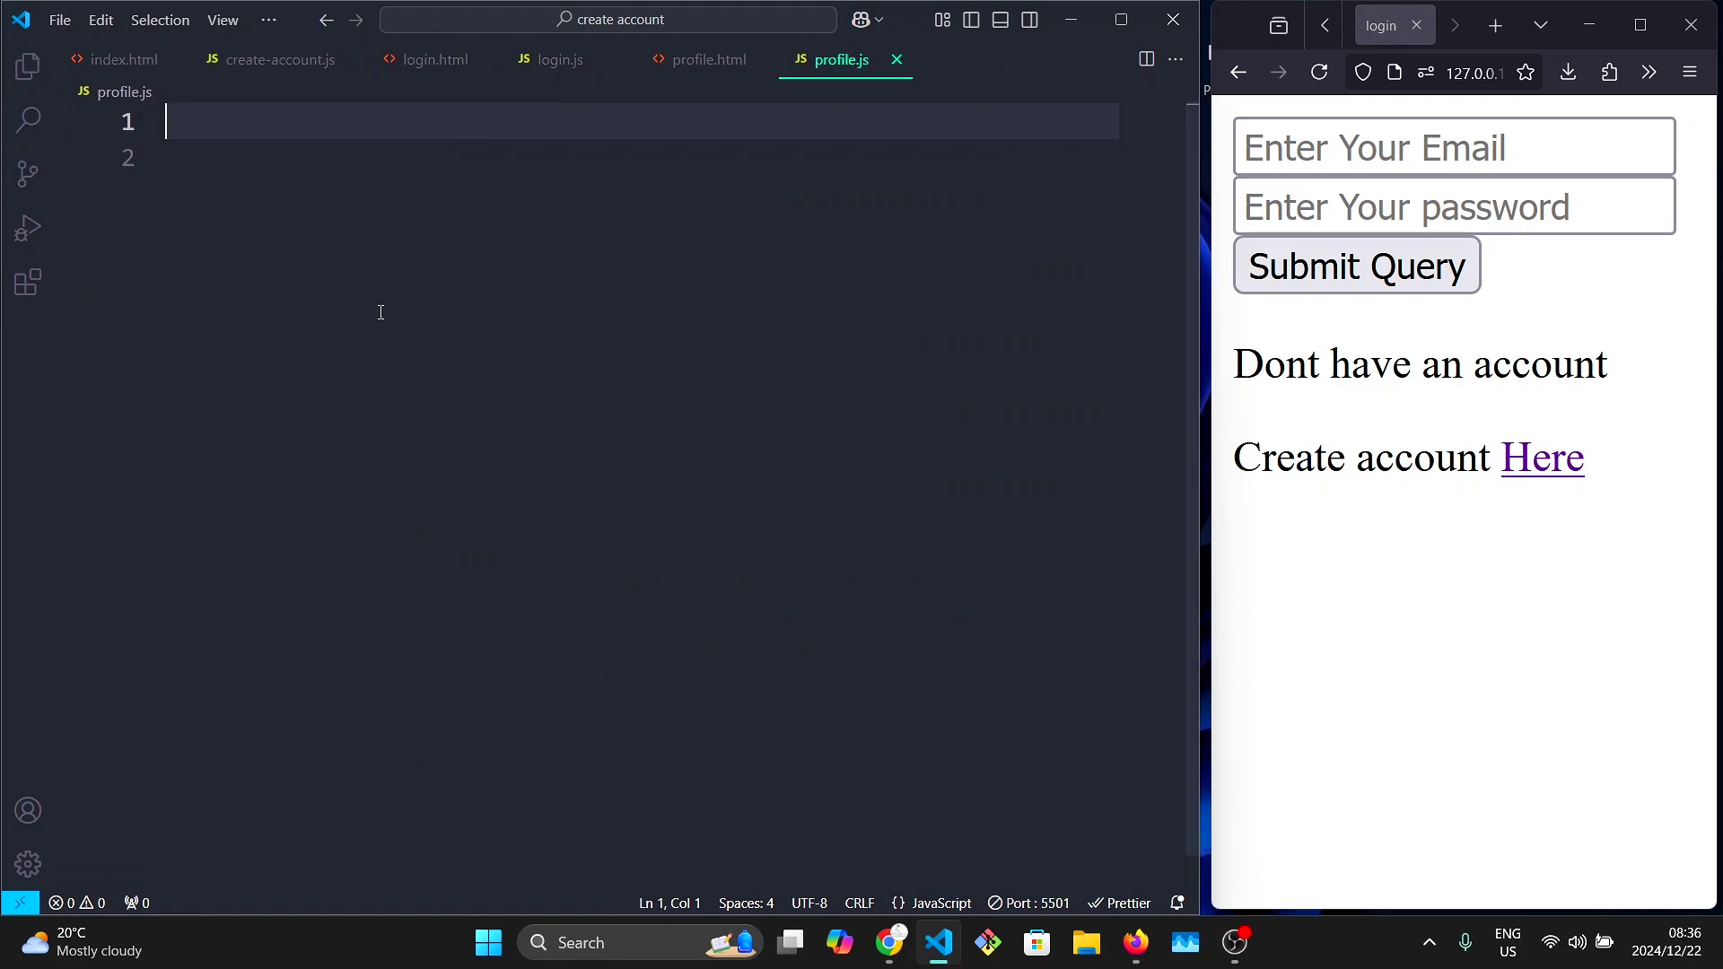
Paste the firebase-app and firebase-auth imports: initializeApp, getAuth, onAuthStateChanged and signOut
{"action": "type", "text": "import { initializeApp } from \"https://www.gstatic.com/firebasejs/11.1.0/firebase-app.js\";"}
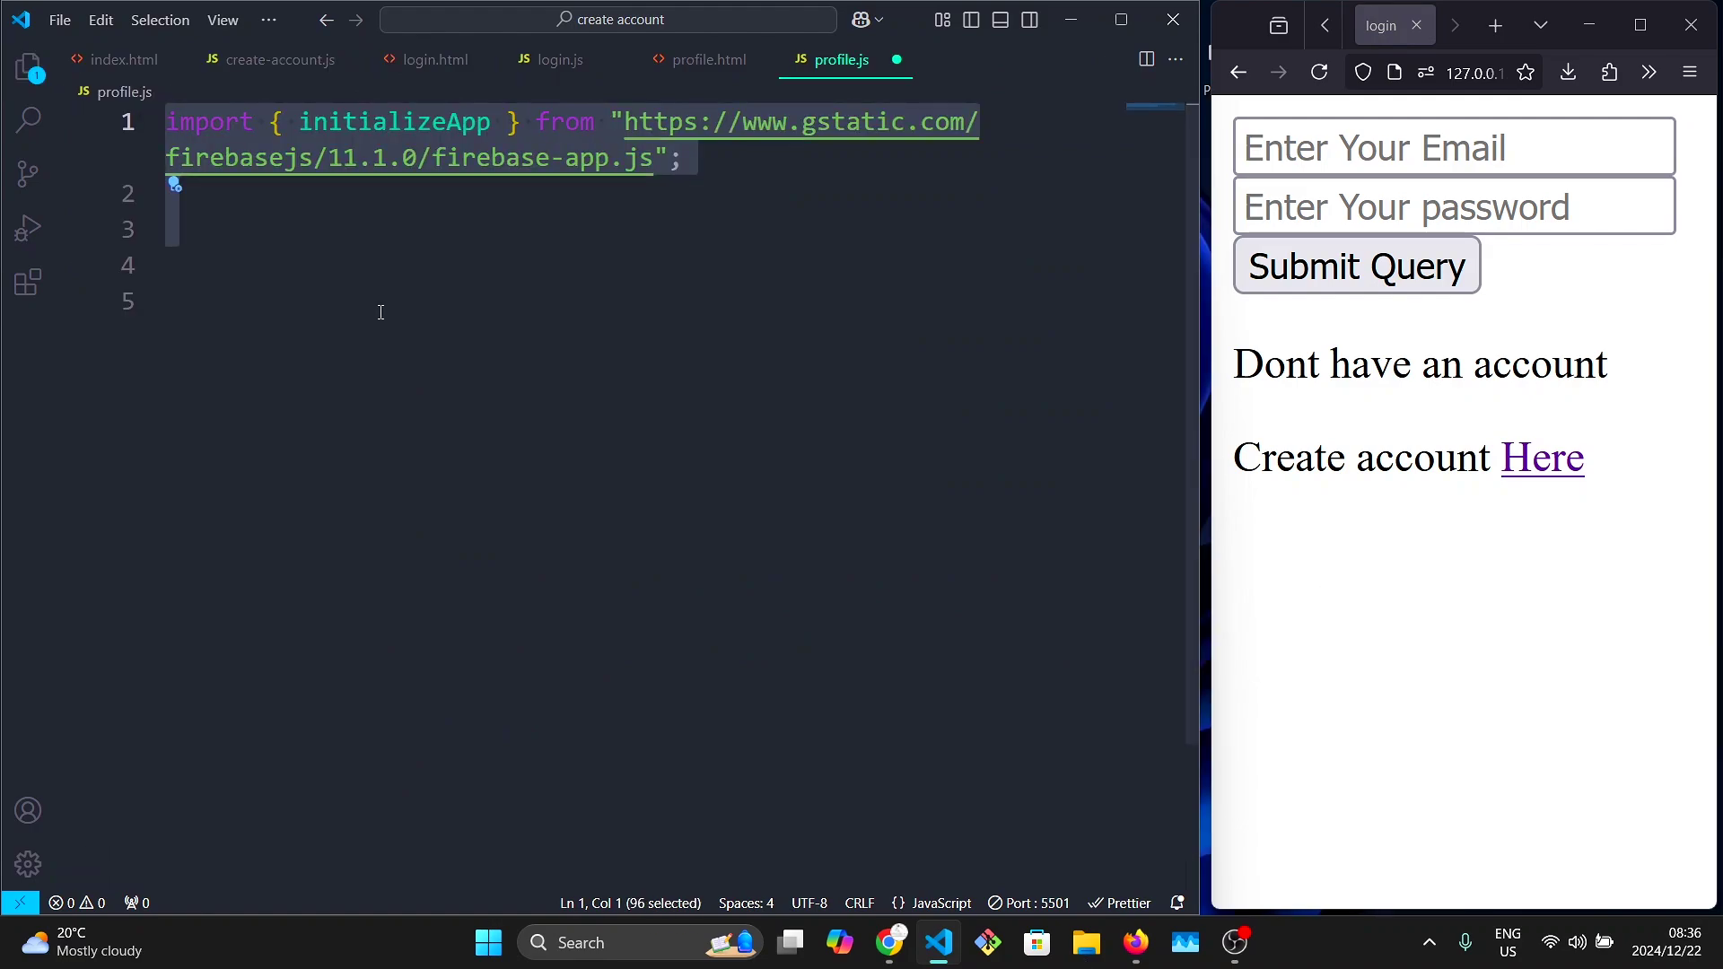
{"action": "type", "text": "import {   getAuth,   onAuthStateChanged,   signOut, } from \"https://www.gstatic.com/firebasejs/11.1.0/firebase-auth.js\";"}
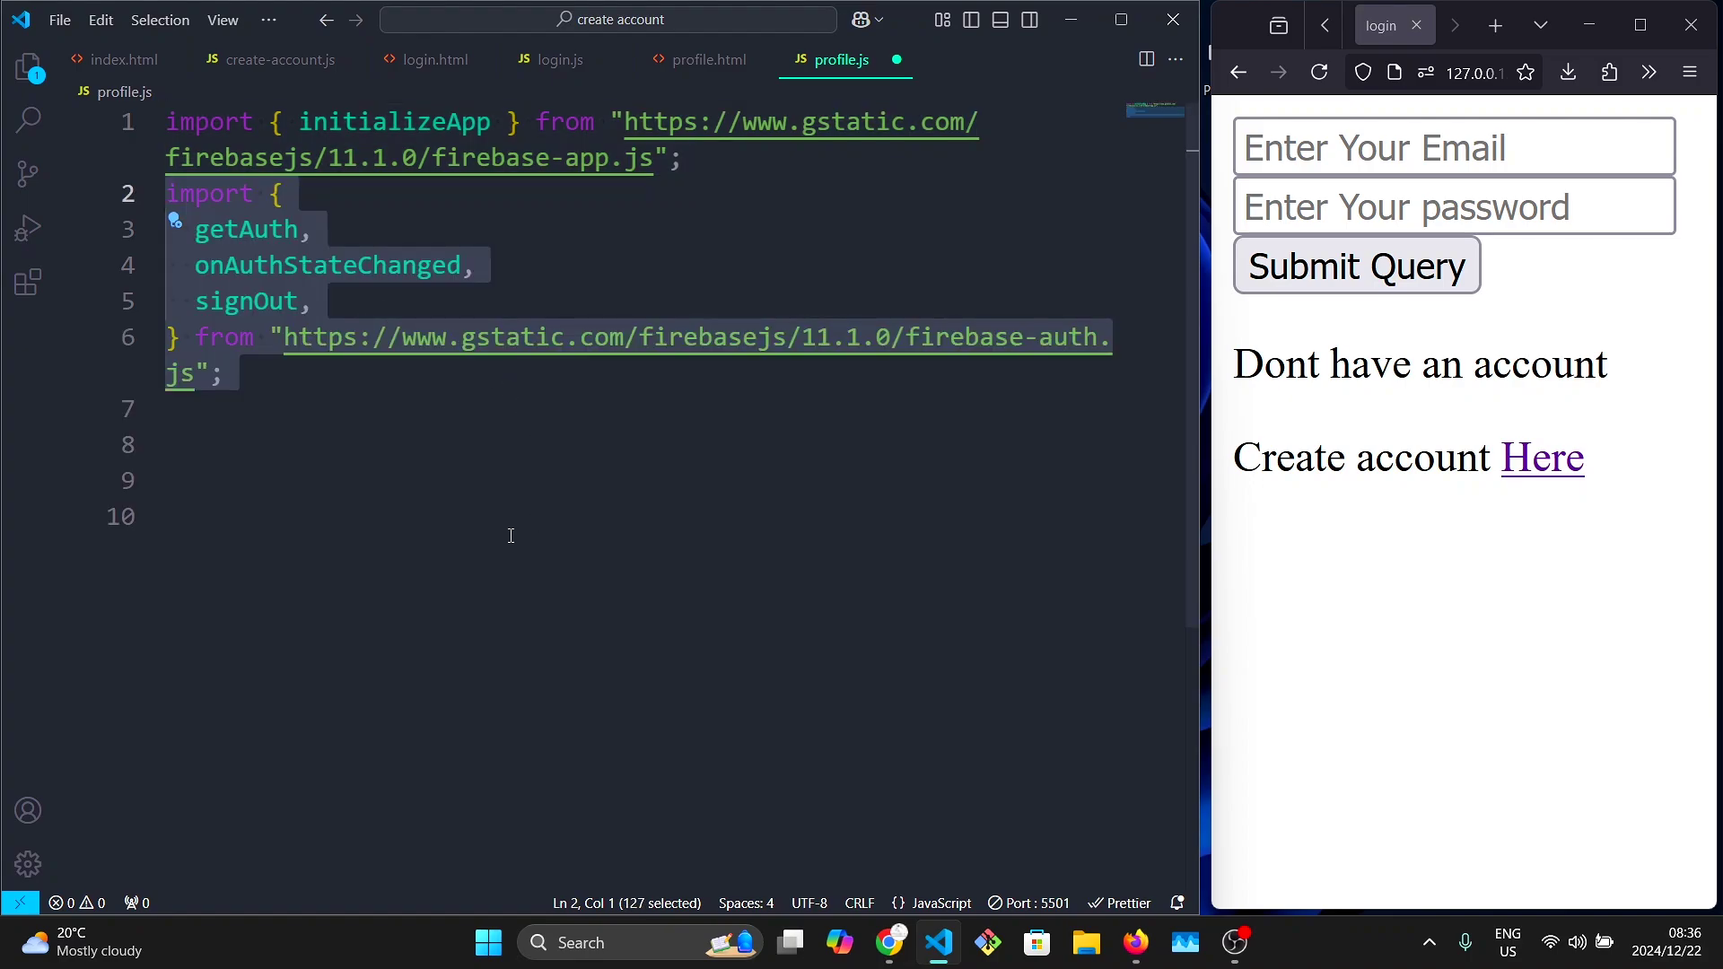
{"action": "left_click", "coordinate": [246, 230]}
{"action": "mouse_move", "coordinate": [327, 266]}
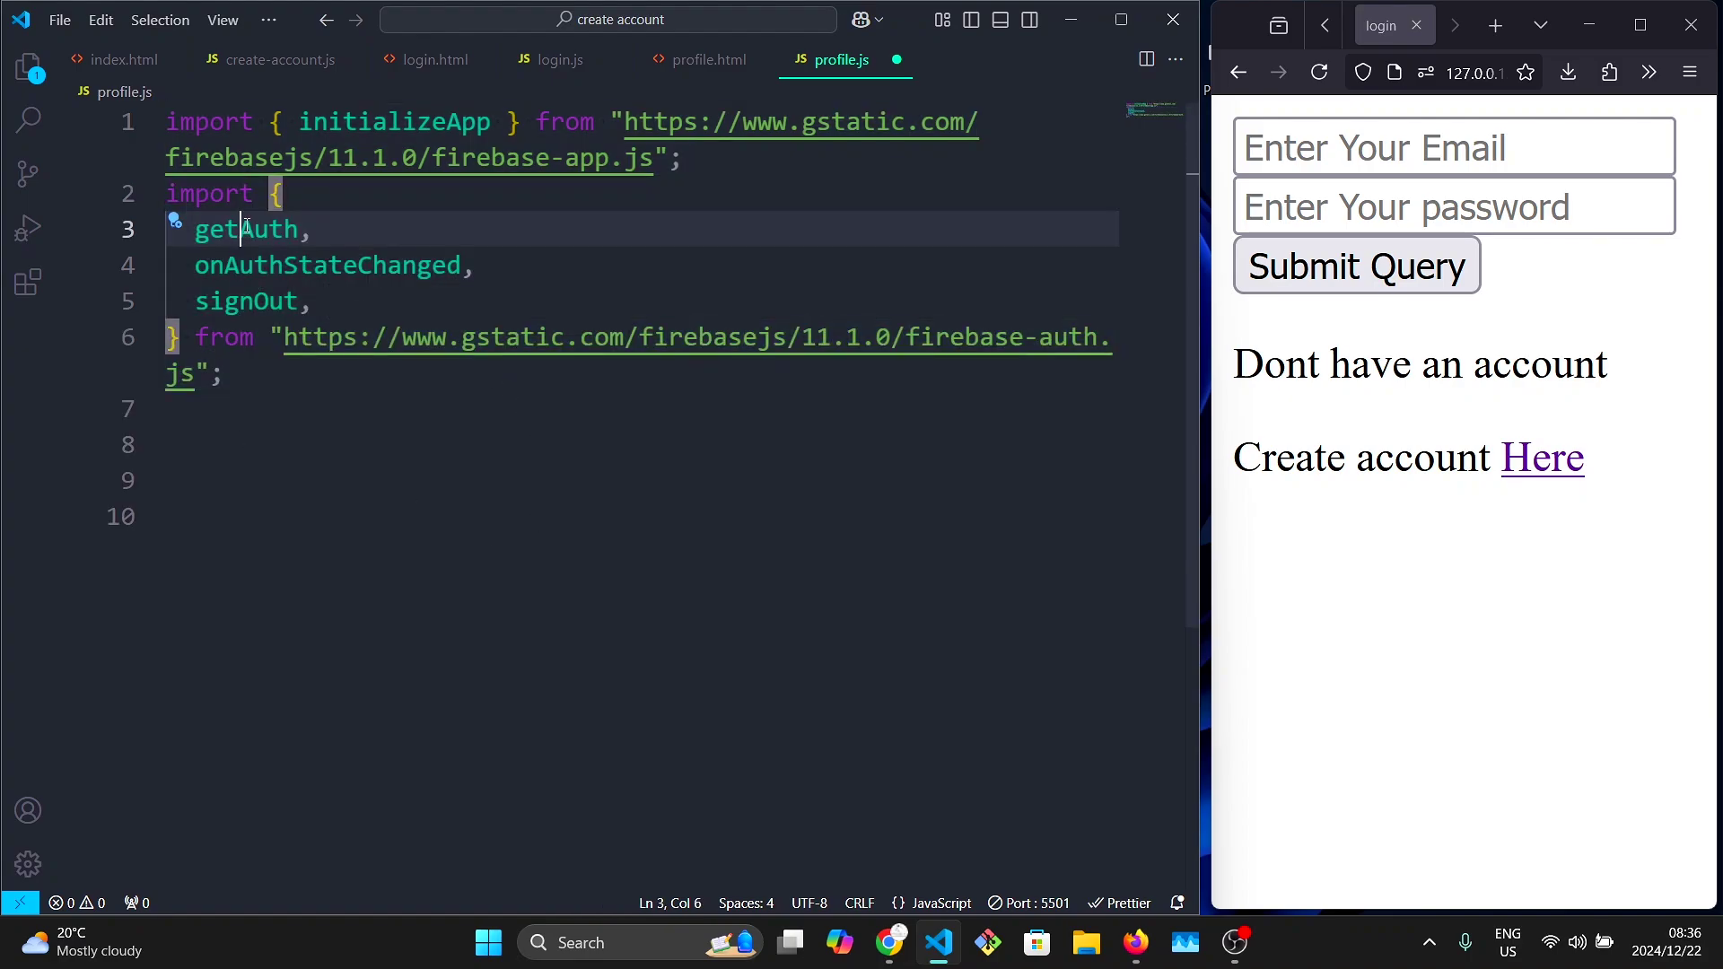
{"action": "double_click", "coordinate": [245, 229]}
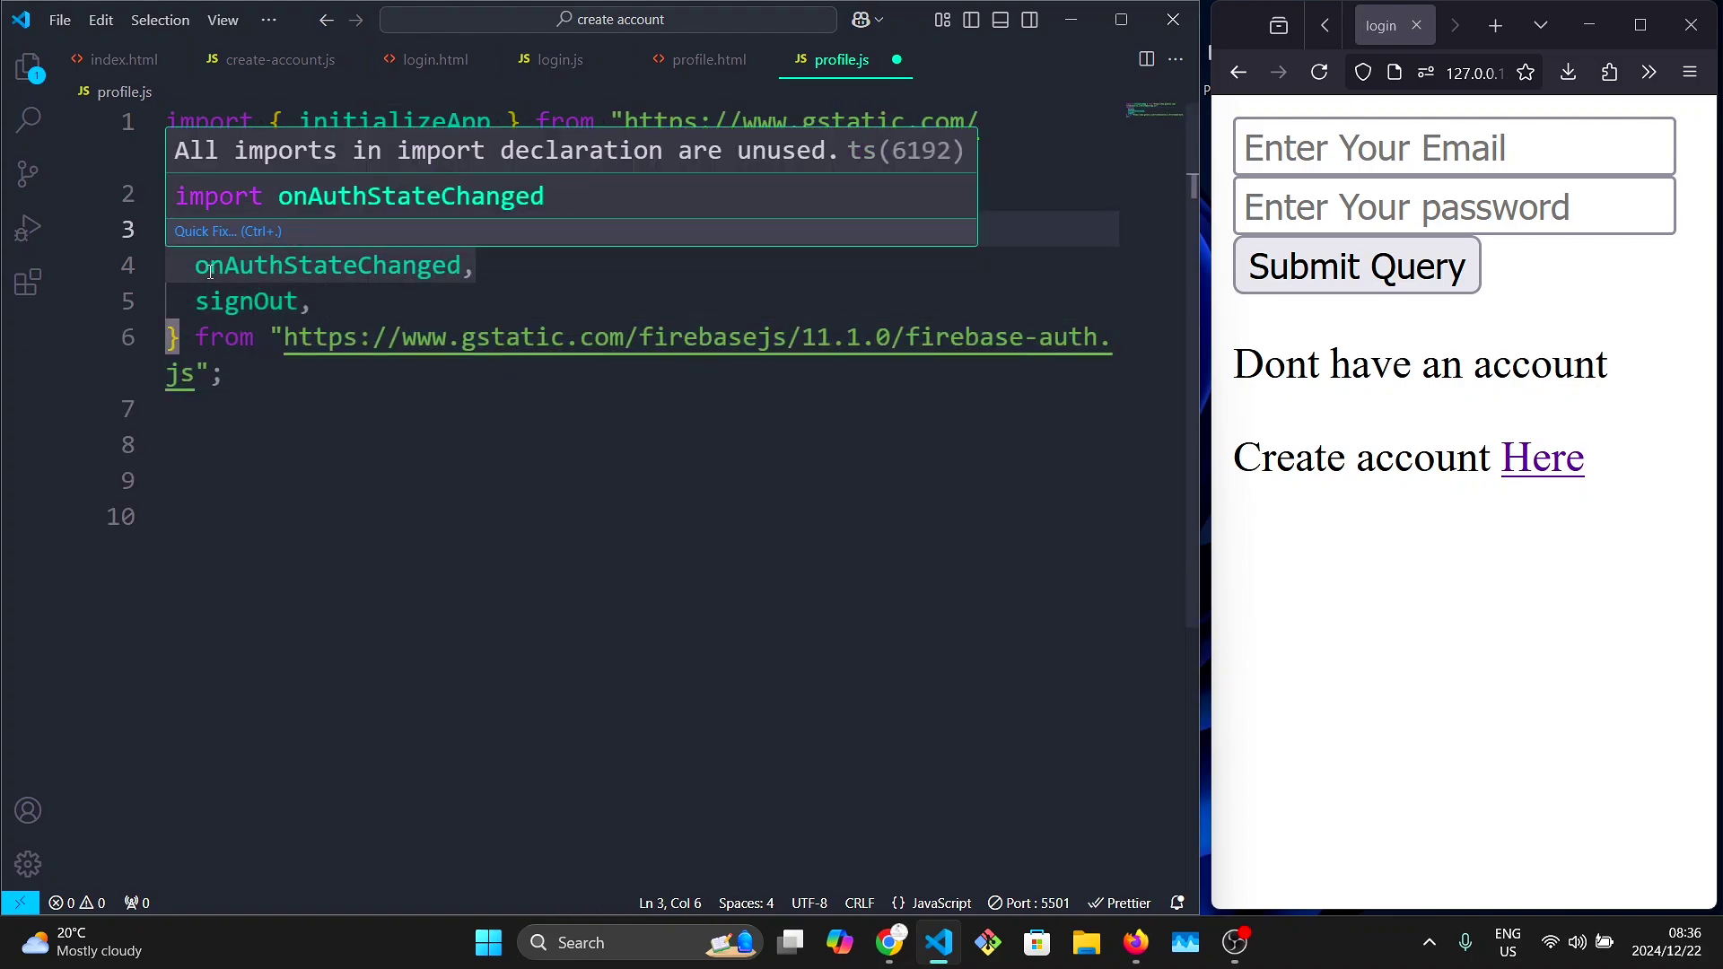
{"action": "left_click_drag", "start_coordinate": [186, 266], "coordinate": [464, 265]}
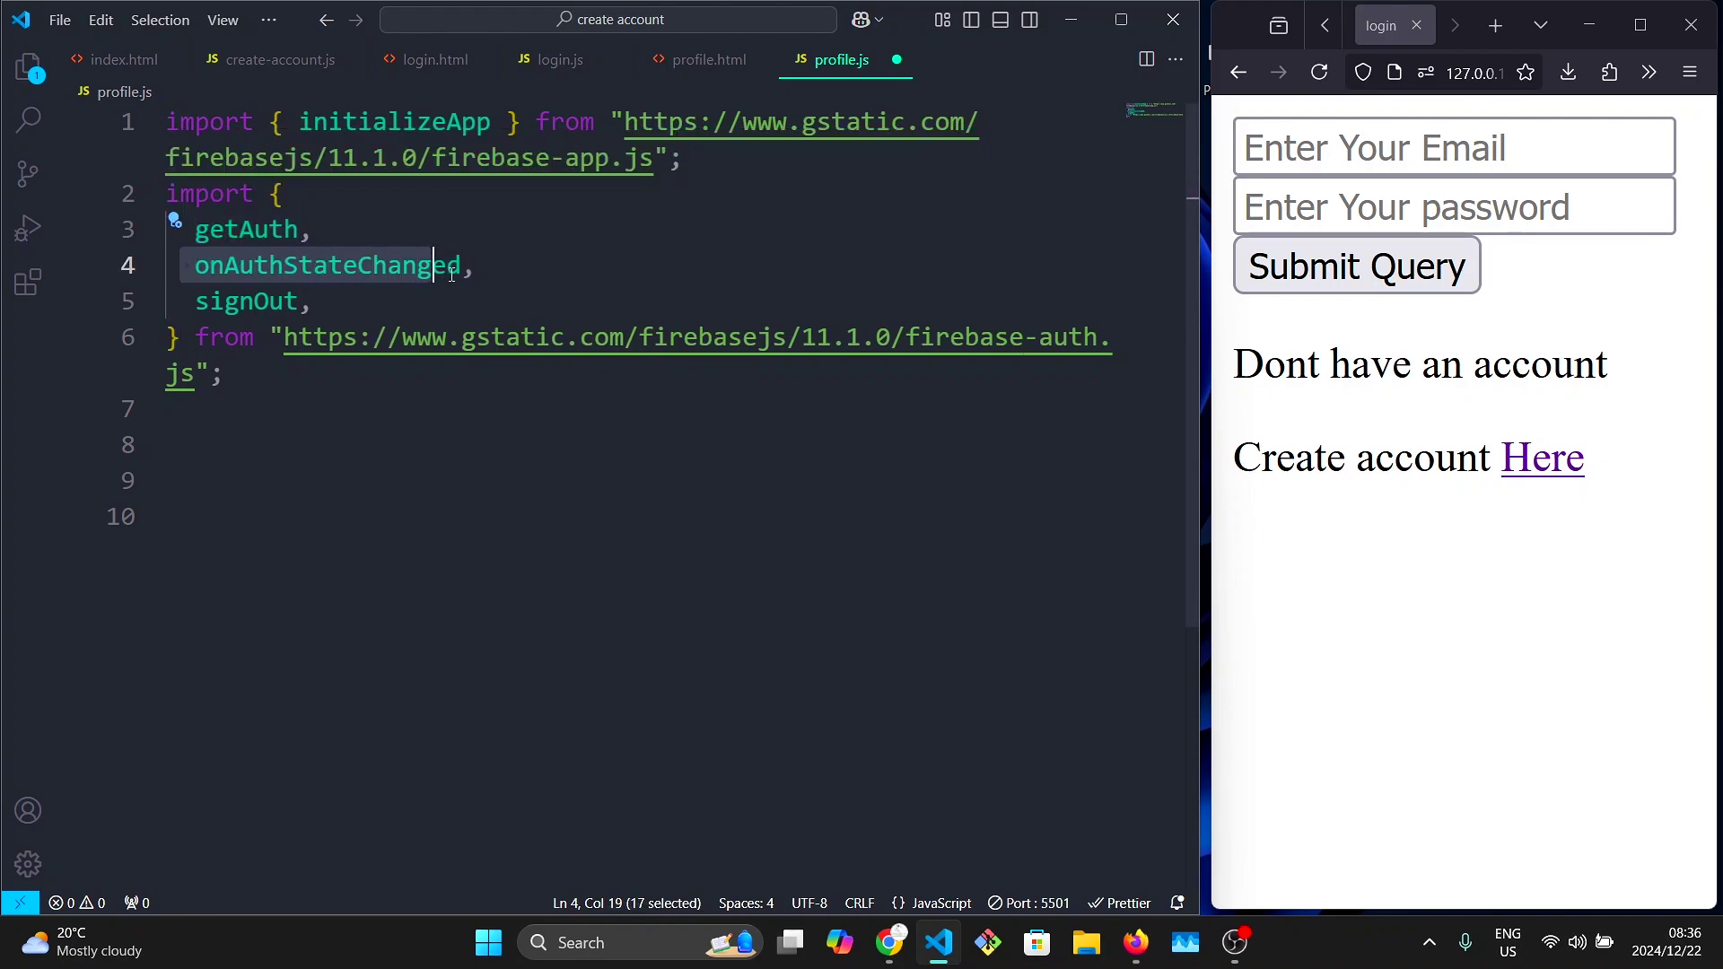
{"action": "double_click", "coordinate": [217, 302]}
{"action": "left_click_drag", "start_coordinate": [939, 338], "coordinate": [1088, 338]}
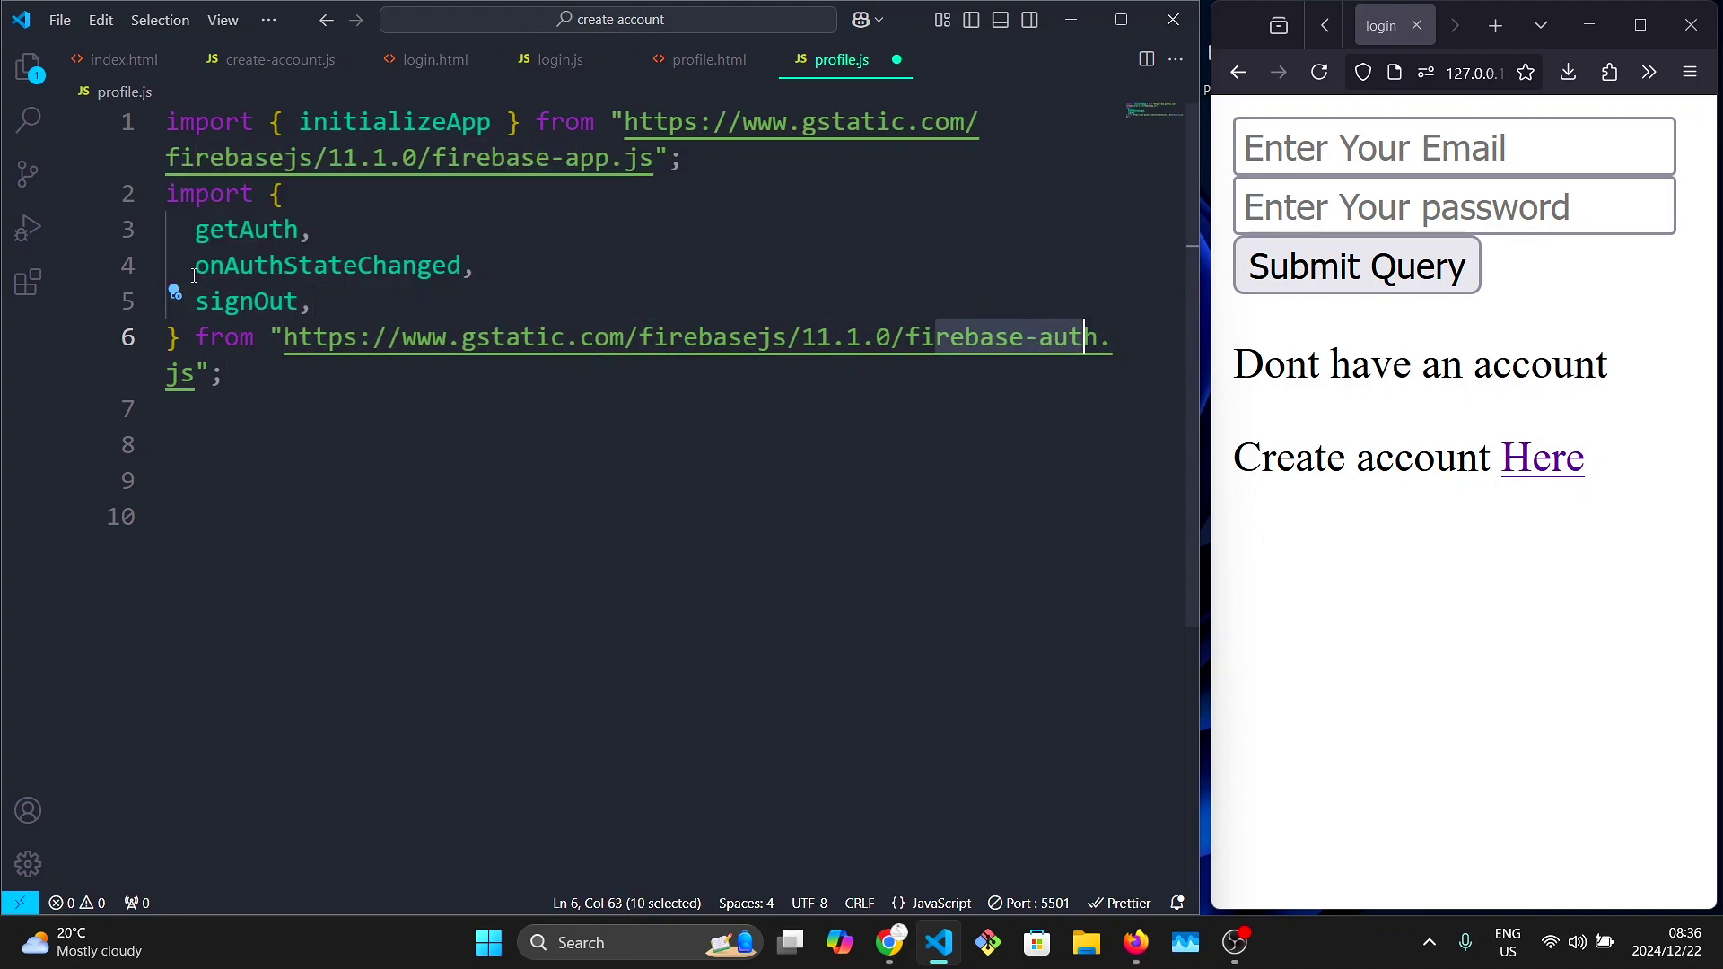
{"action": "left_click_drag", "start_coordinate": [196, 265], "coordinate": [466, 266]}
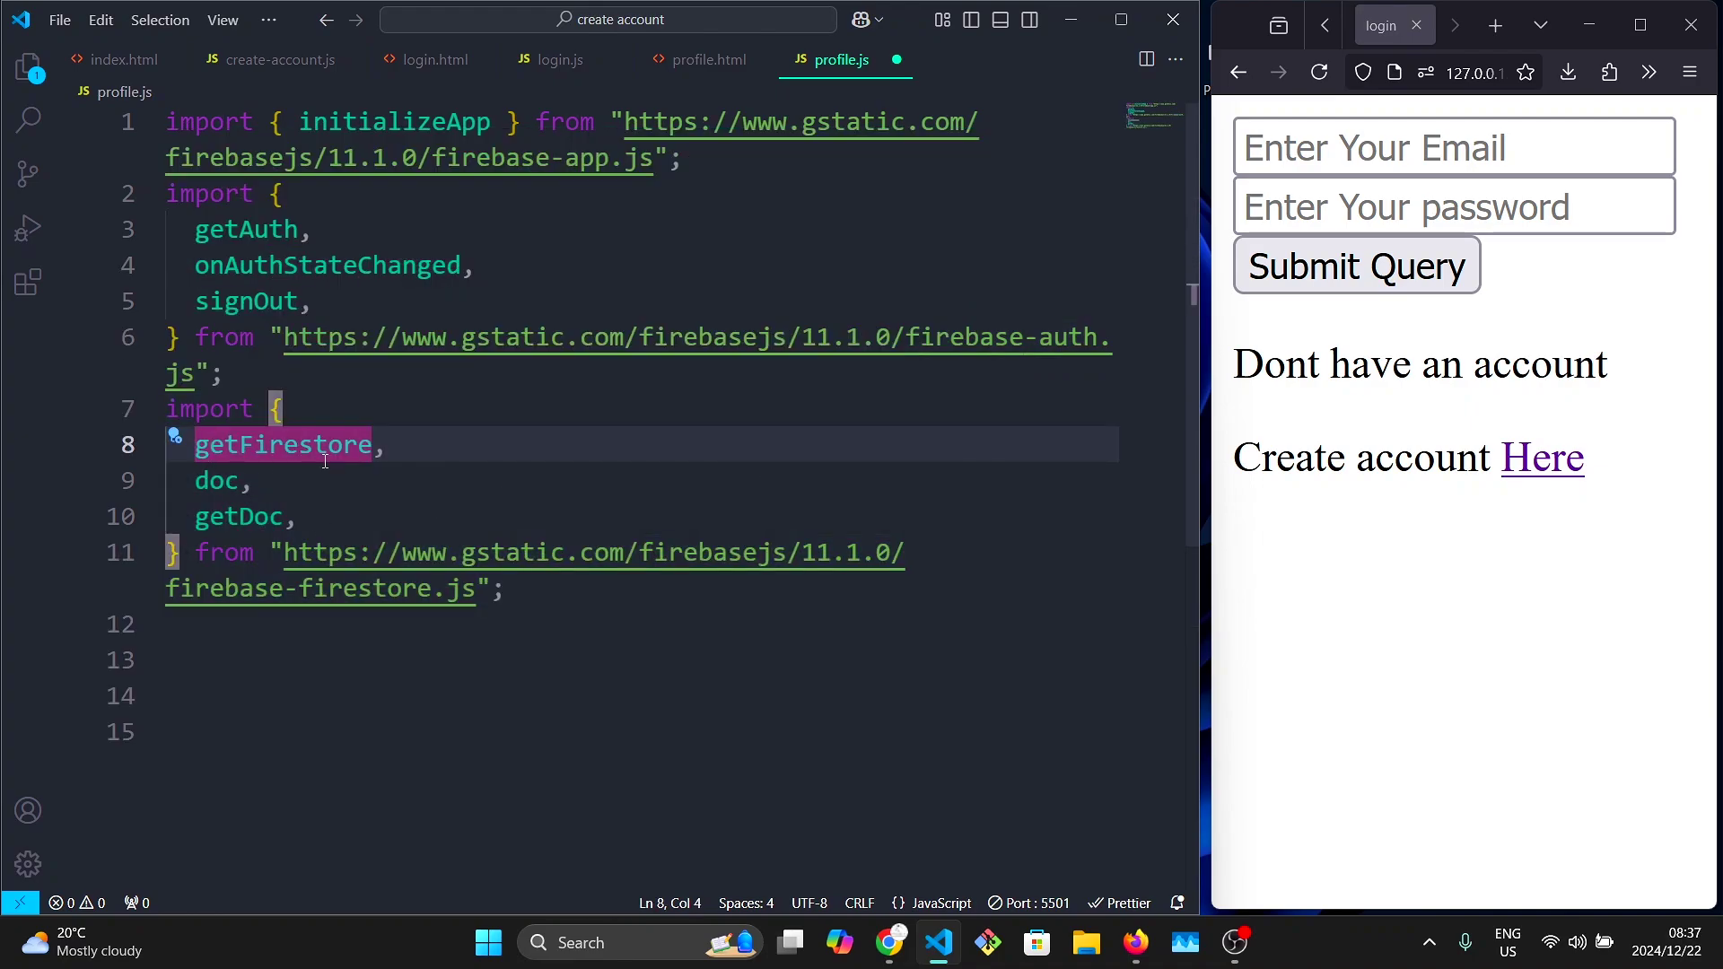
Review the doc/getDoc imports and the Firestore db initialization alongside app and auth
{"action": "left_click", "coordinate": [216, 480]}
{"action": "left_click", "coordinate": [254, 517]}
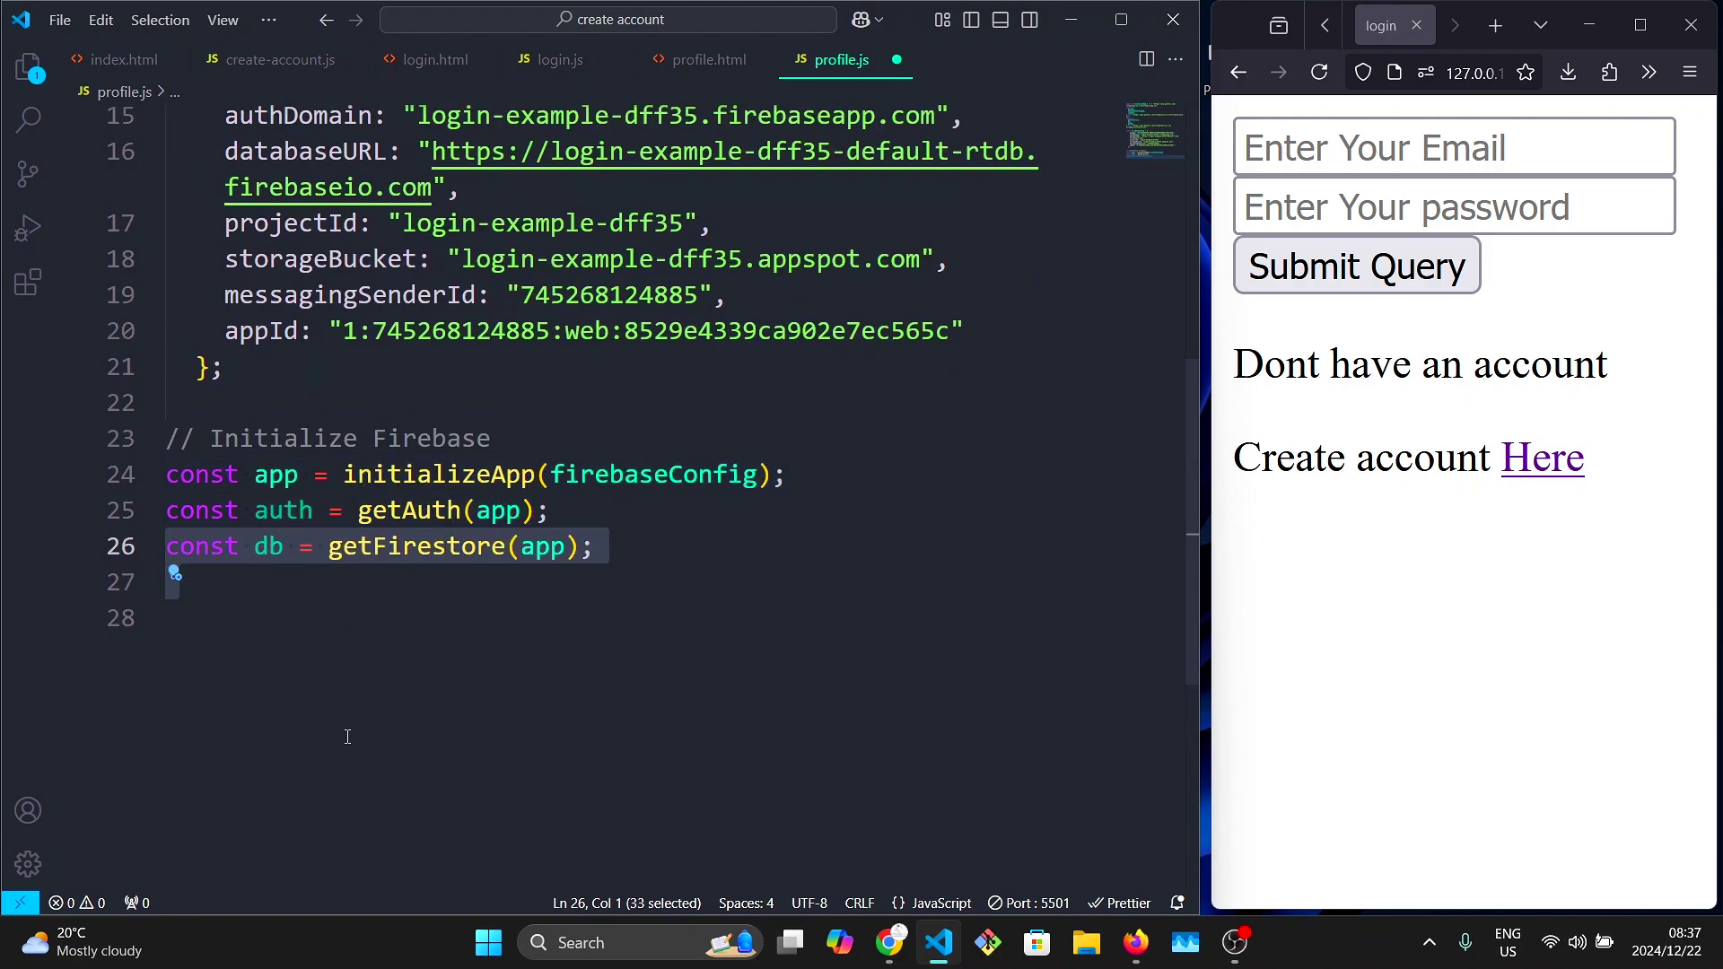
{"action": "left_click", "coordinate": [170, 583]}
{"action": "left_click", "coordinate": [577, 546]}
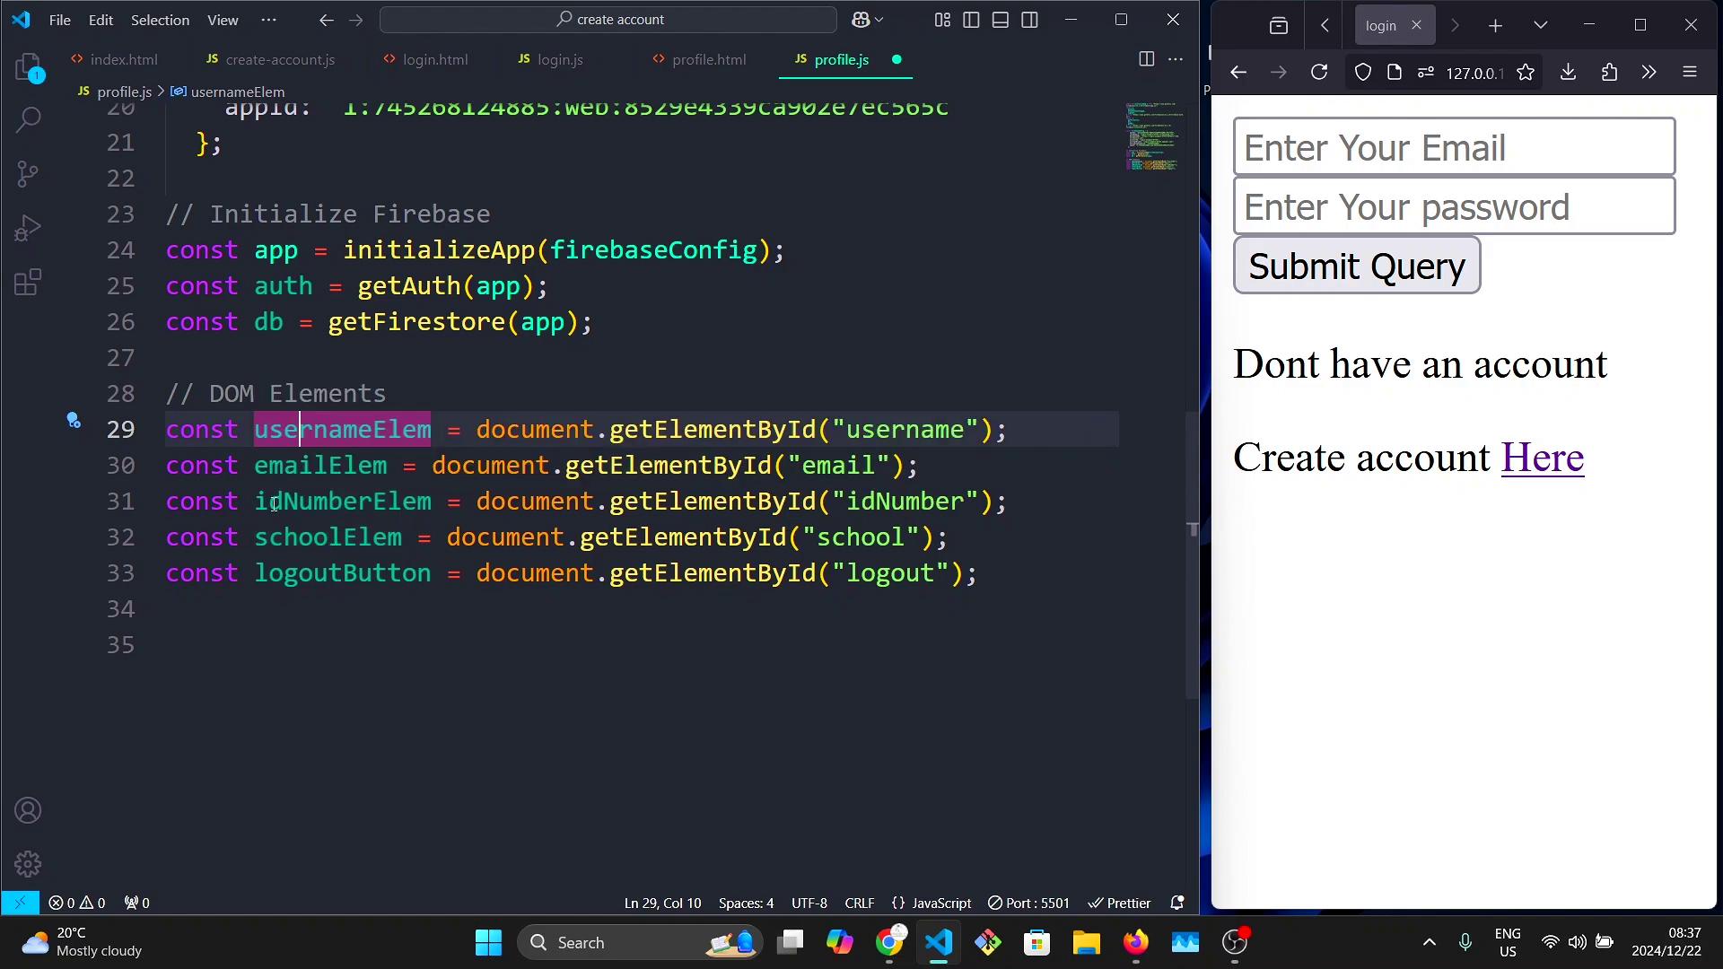
Compare profile.html element ids against profile.js and check the logoutButton reference
{"action": "key", "text": "ctrl+Page_Up"}
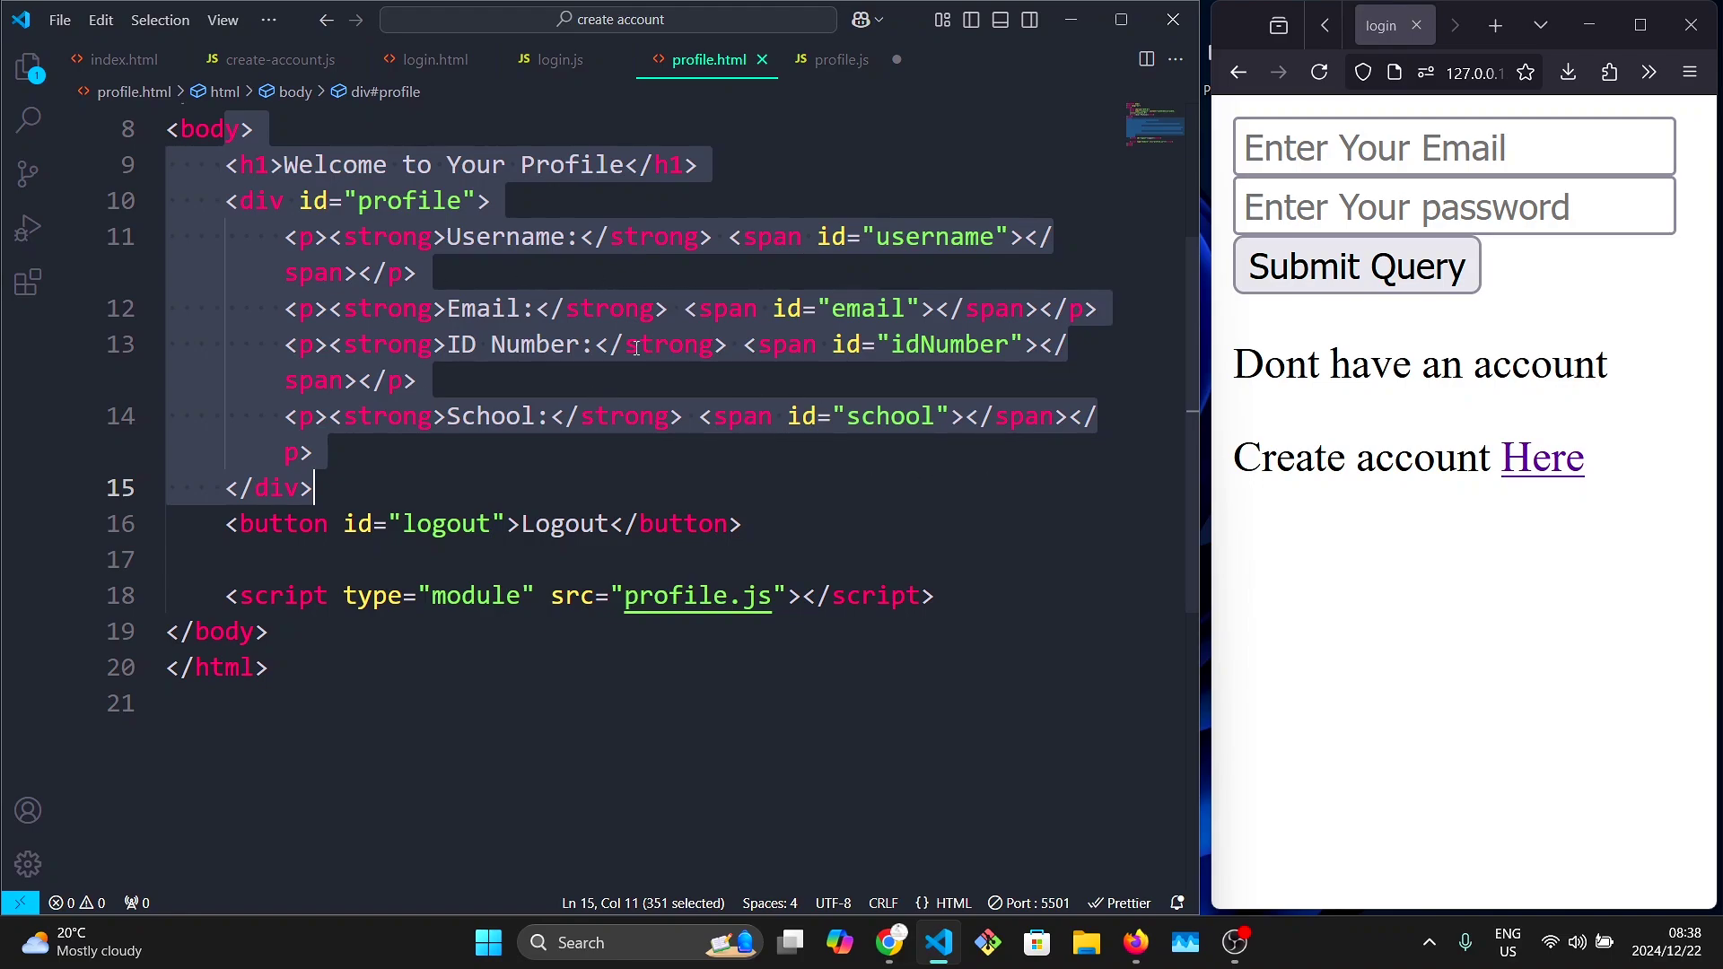
{"action": "scroll", "coordinate": [657, 408], "scroll_direction": "up", "scroll_amount": 3}
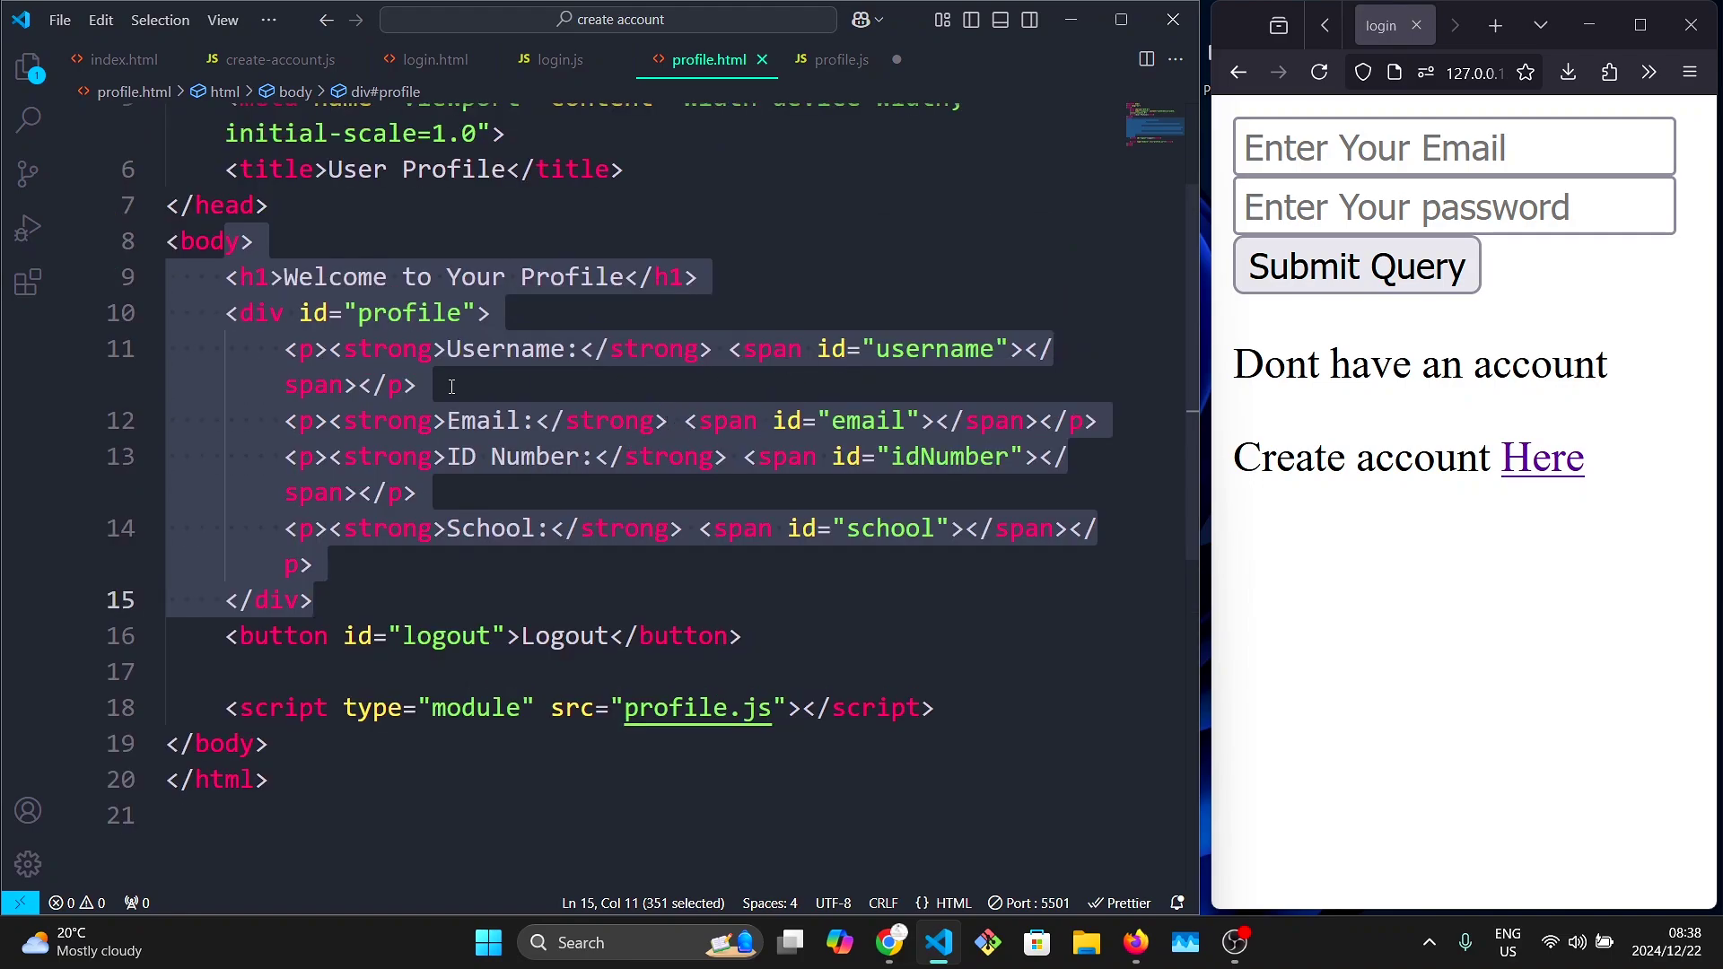
{"action": "key", "text": "ctrl+Page_Down"}
{"action": "key", "text": "ctrl+Page_Up"}
{"action": "key", "text": "ctrl+Page_Down"}
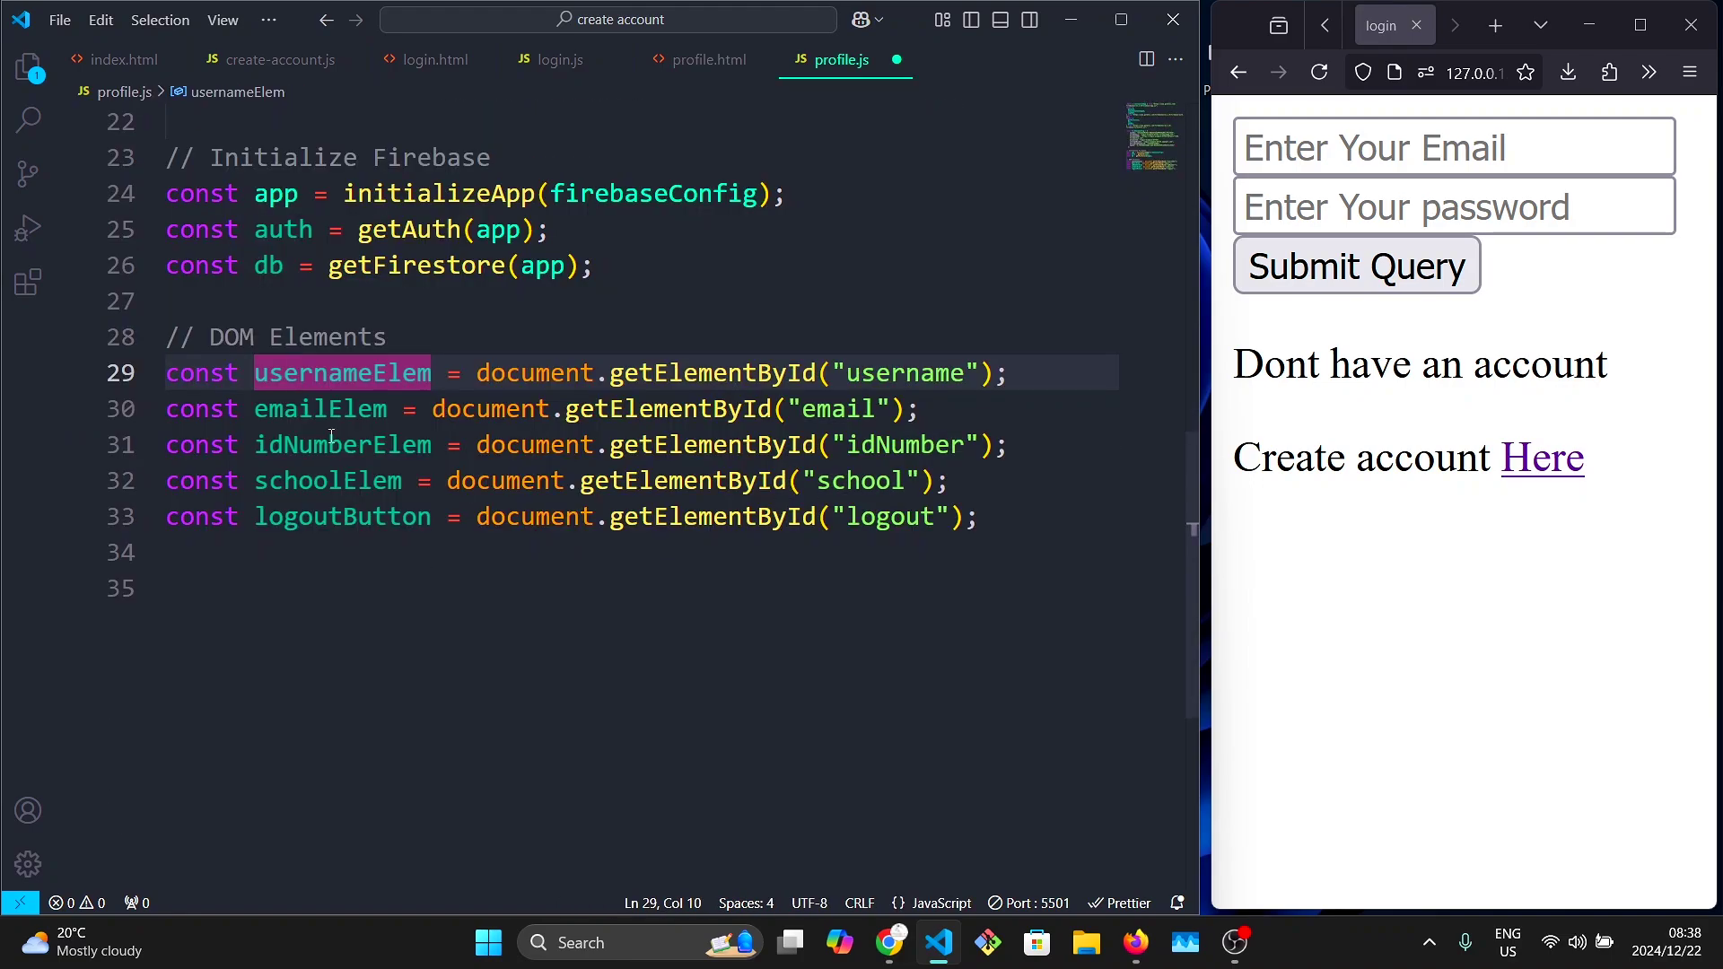
{"action": "left_click_drag", "start_coordinate": [1001, 512], "coordinate": [162, 516]}
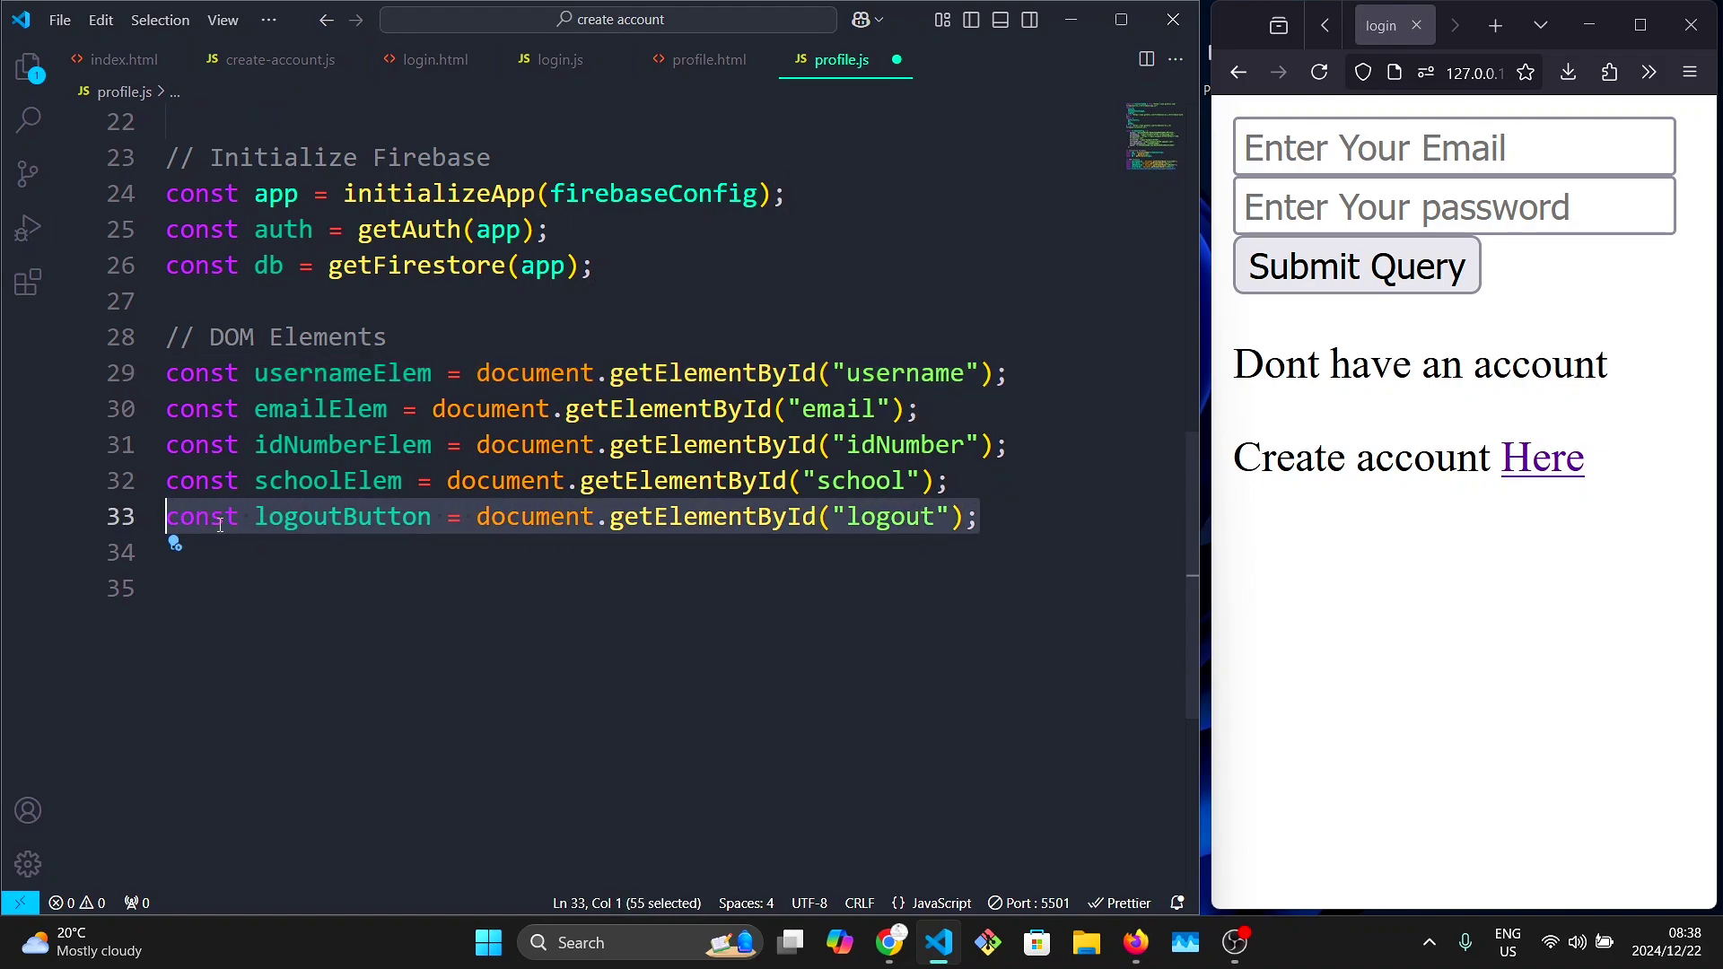
{"action": "scroll", "coordinate": [339, 614], "scroll_direction": "down", "scroll_amount": 2}
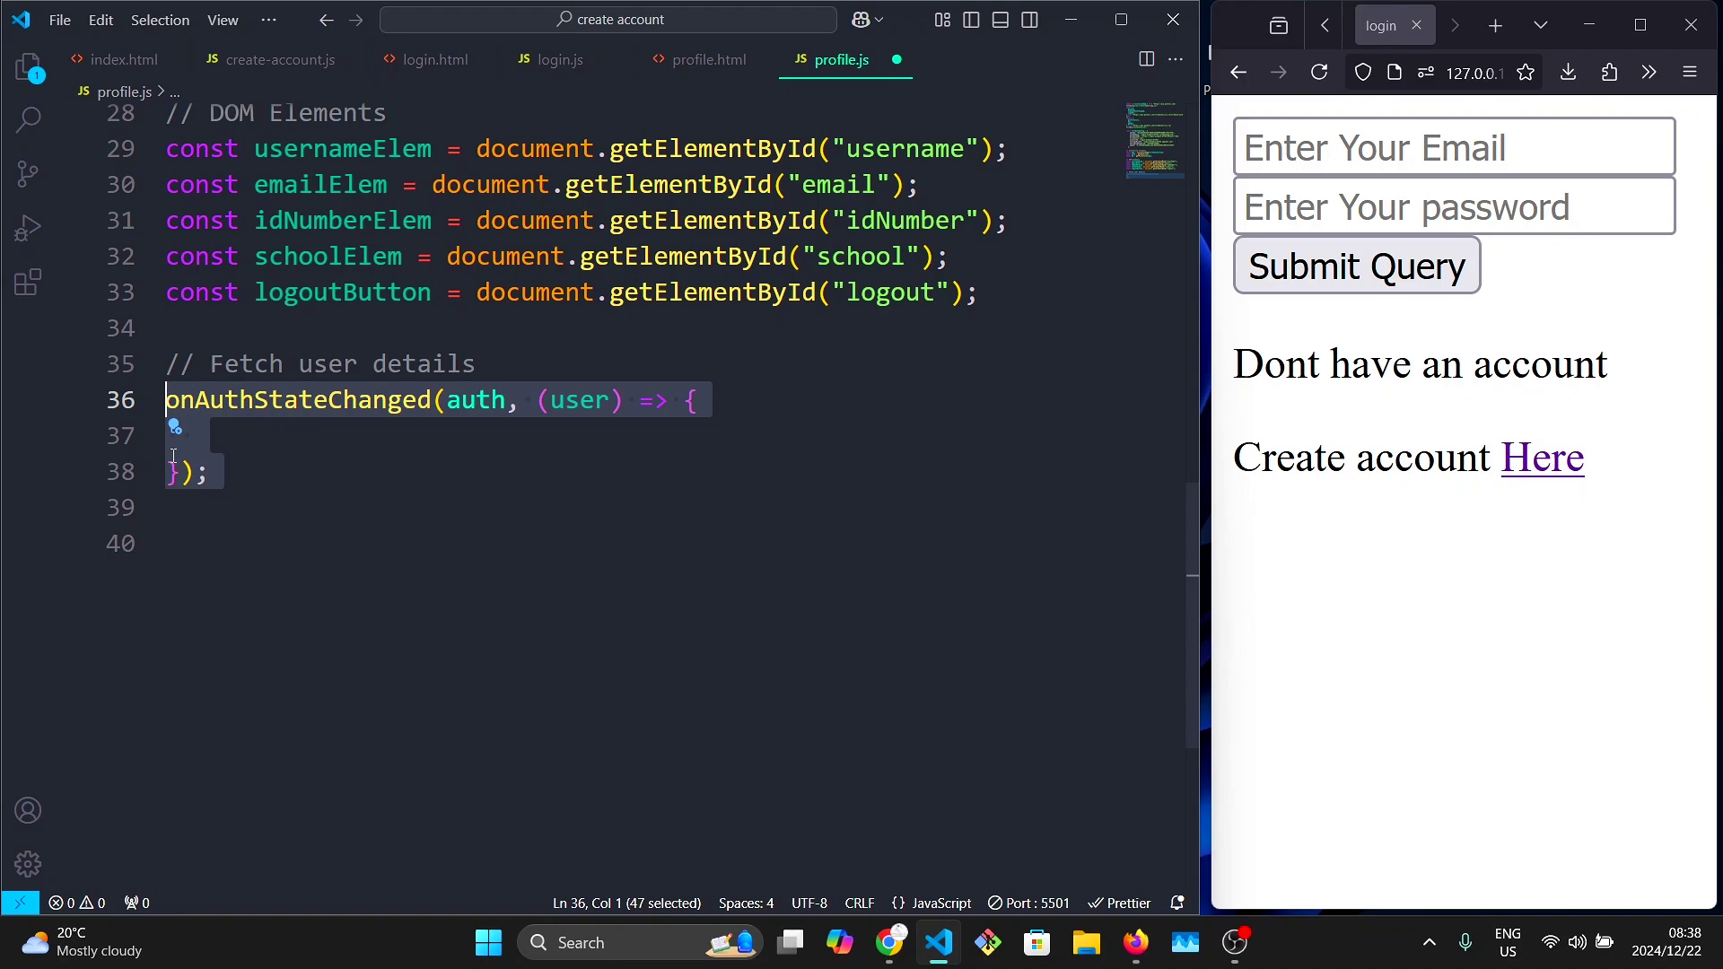
Add the signed-in user check, a userDocRef from user.uid, and getDoc with a then handler
{"action": "key", "text": "ctrl+z"}
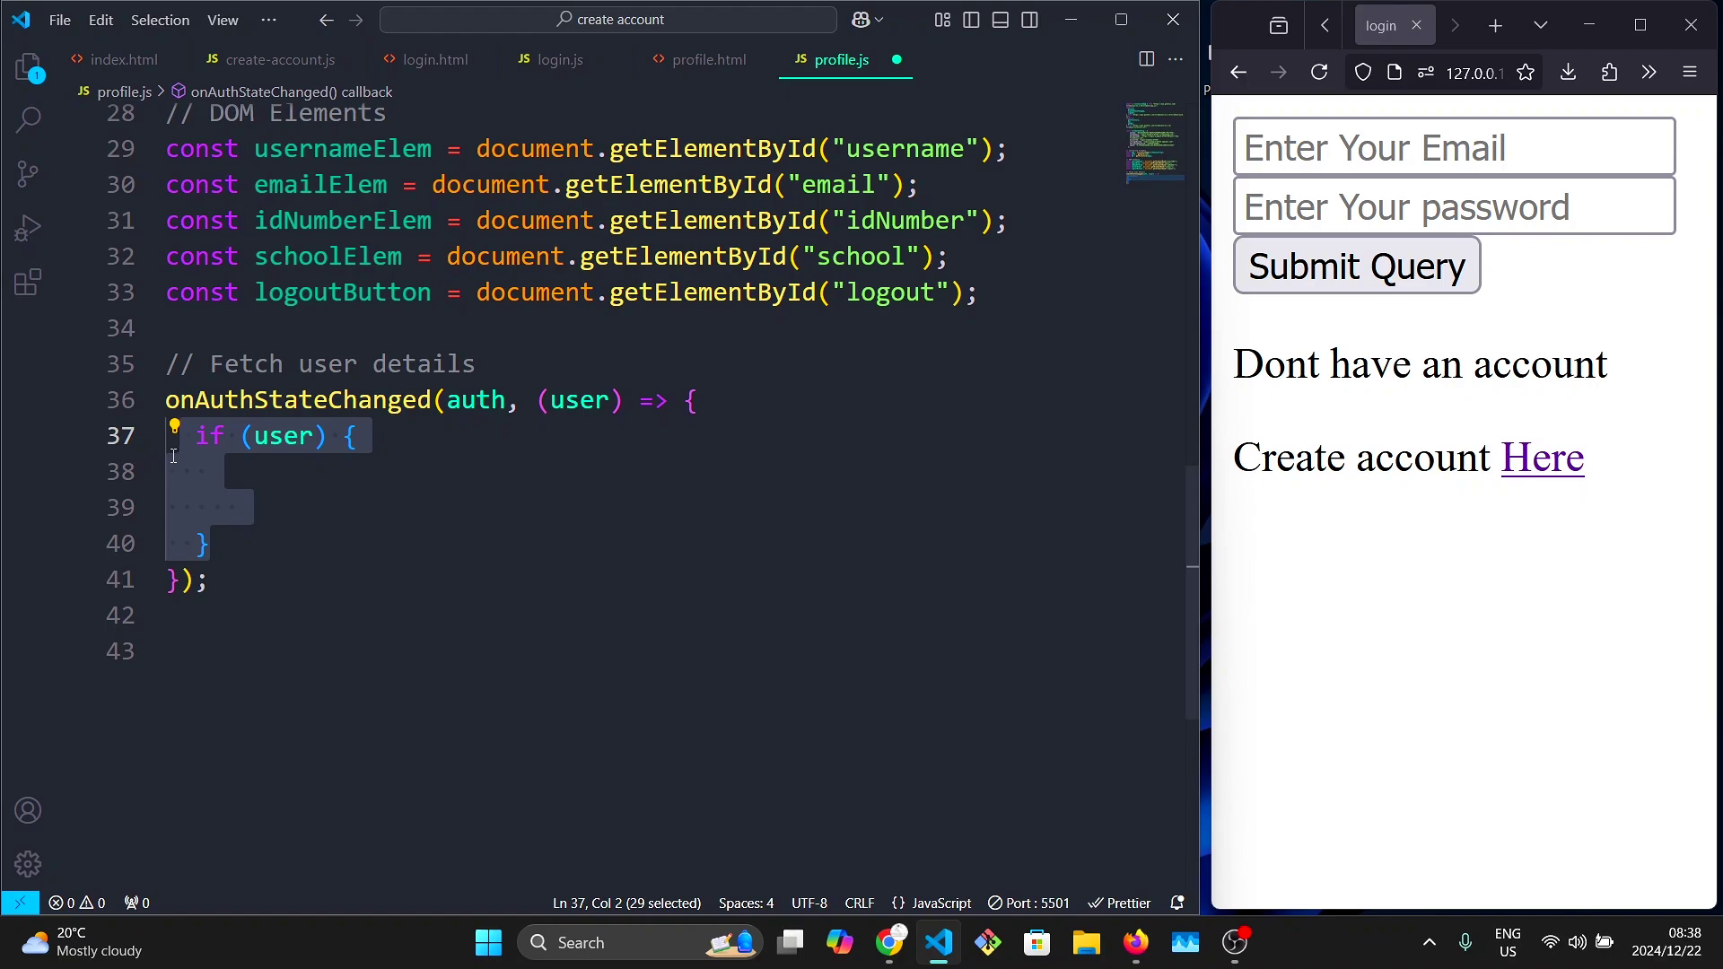
{"action": "key", "text": "ctrl+z"}
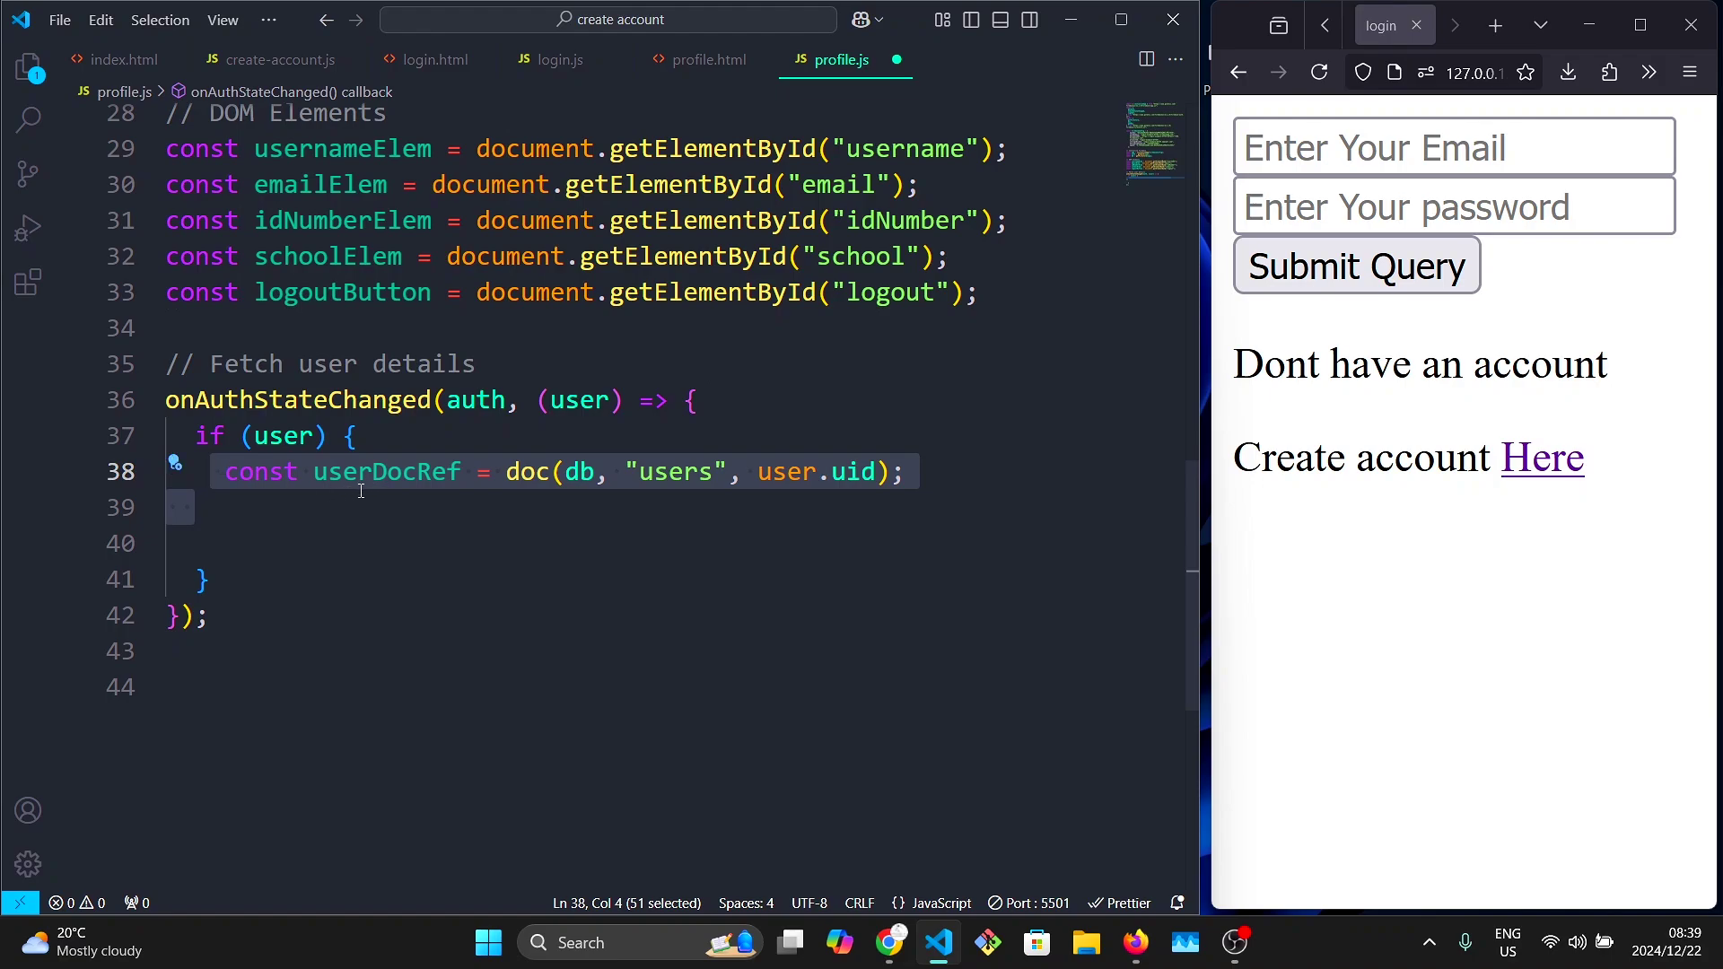
{"action": "left_click", "coordinate": [660, 479]}
{"action": "double_click", "coordinate": [855, 471]}
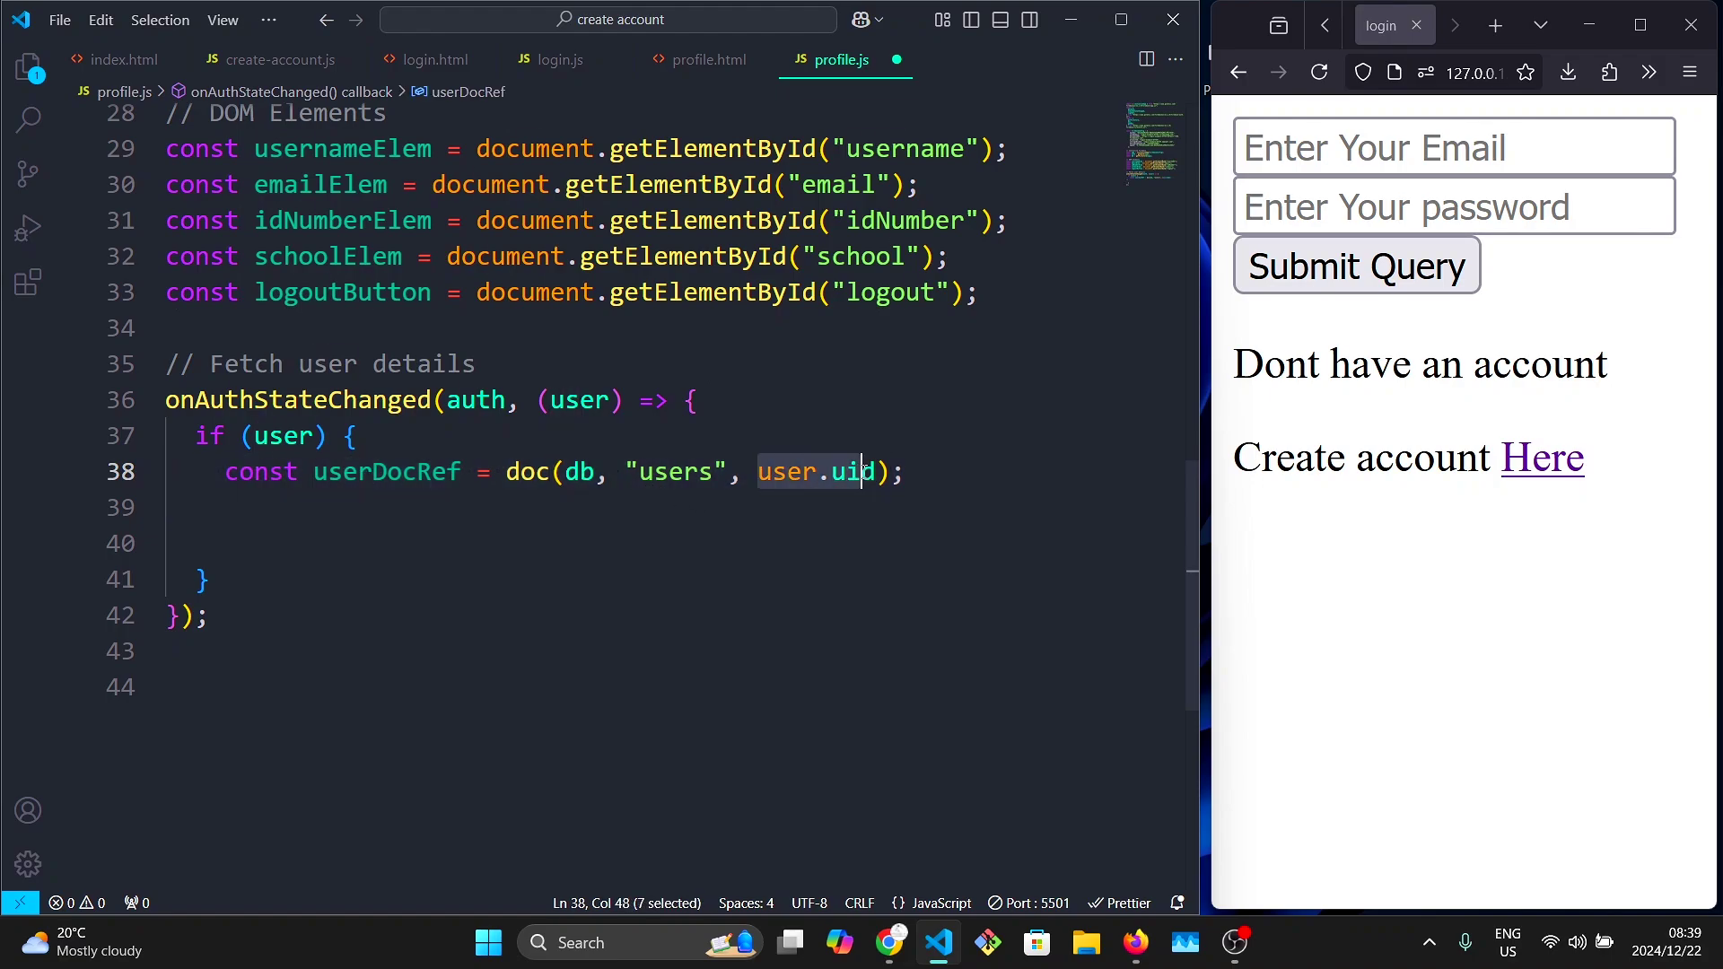
{"action": "key", "text": "ctrl+y"}
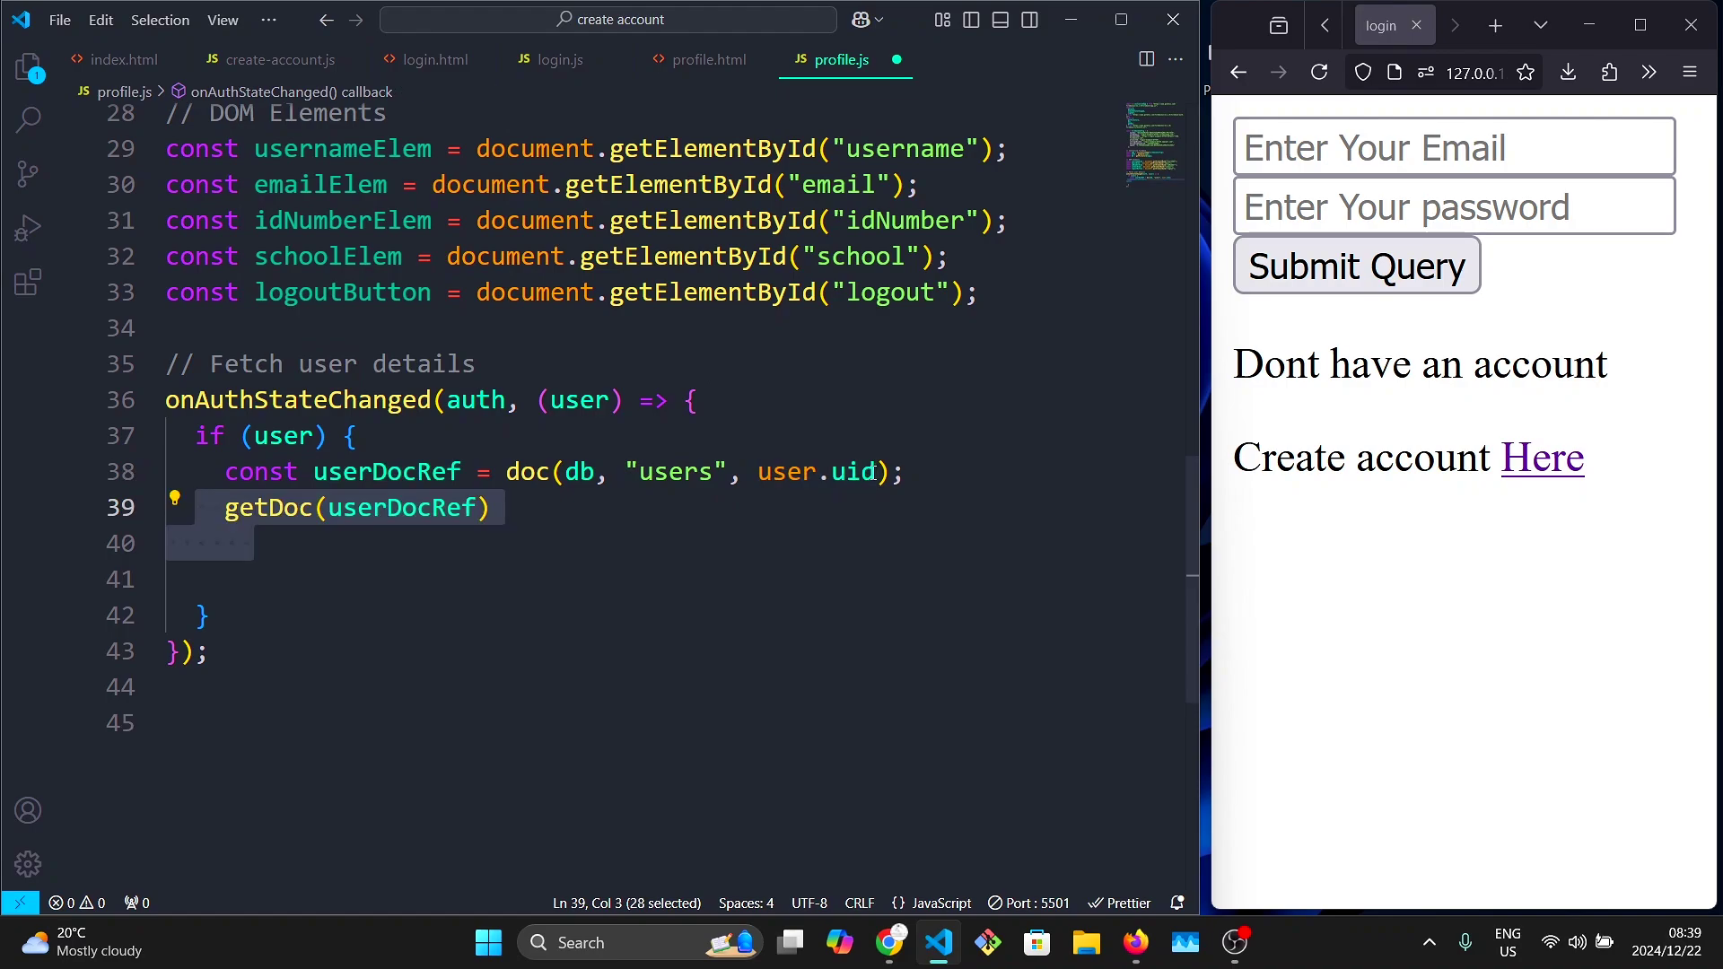
{"action": "key", "text": "ctrl+y"}
{"action": "left_click", "coordinate": [374, 508]}
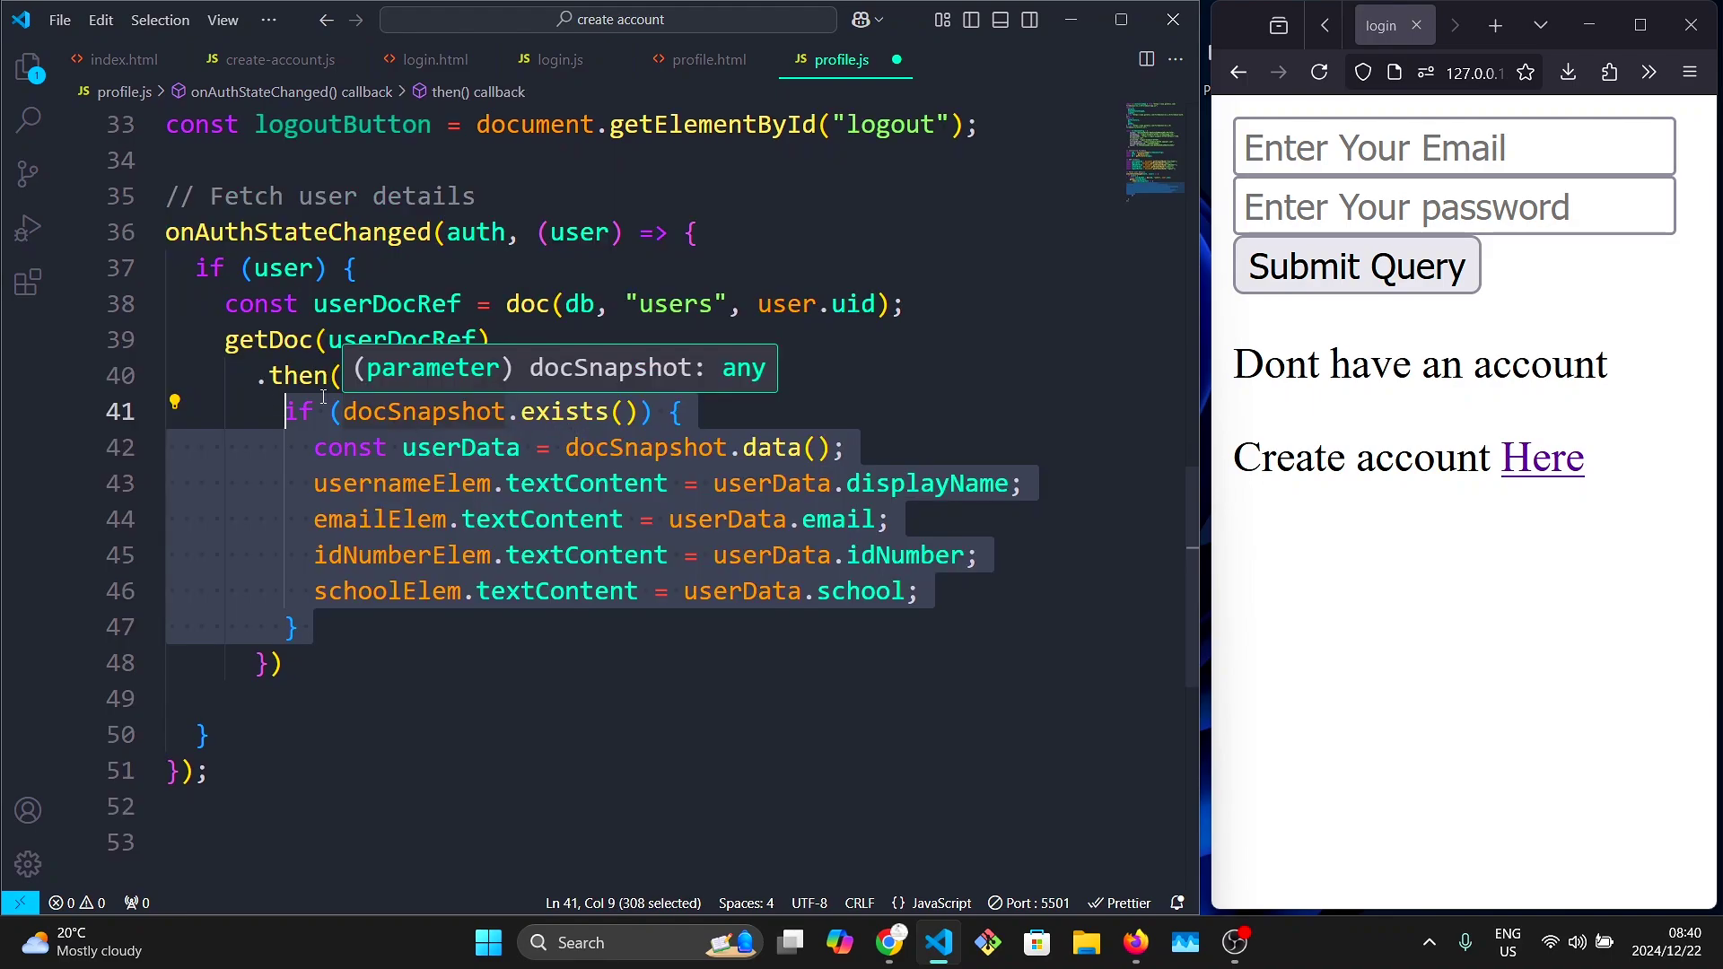
Review the userData snapshot line, the user.uid document reference and the no-user-data alert
{"action": "left_click", "coordinate": [492, 483]}
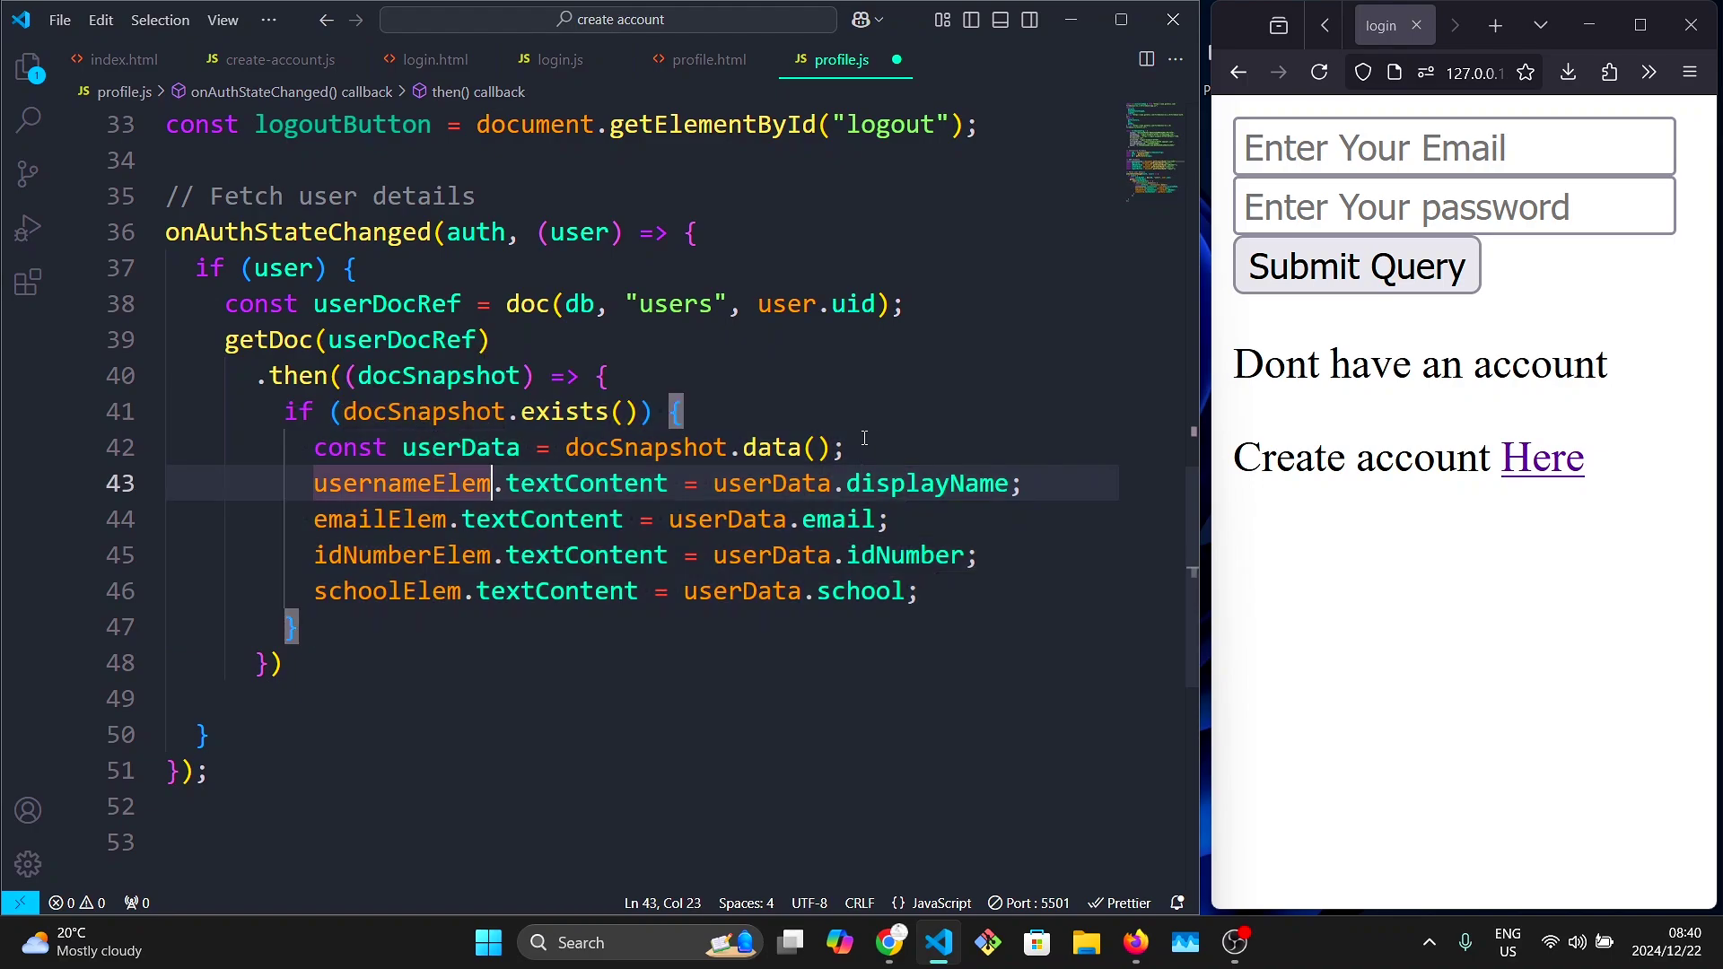
{"action": "left_click_drag", "start_coordinate": [845, 447], "coordinate": [314, 447]}
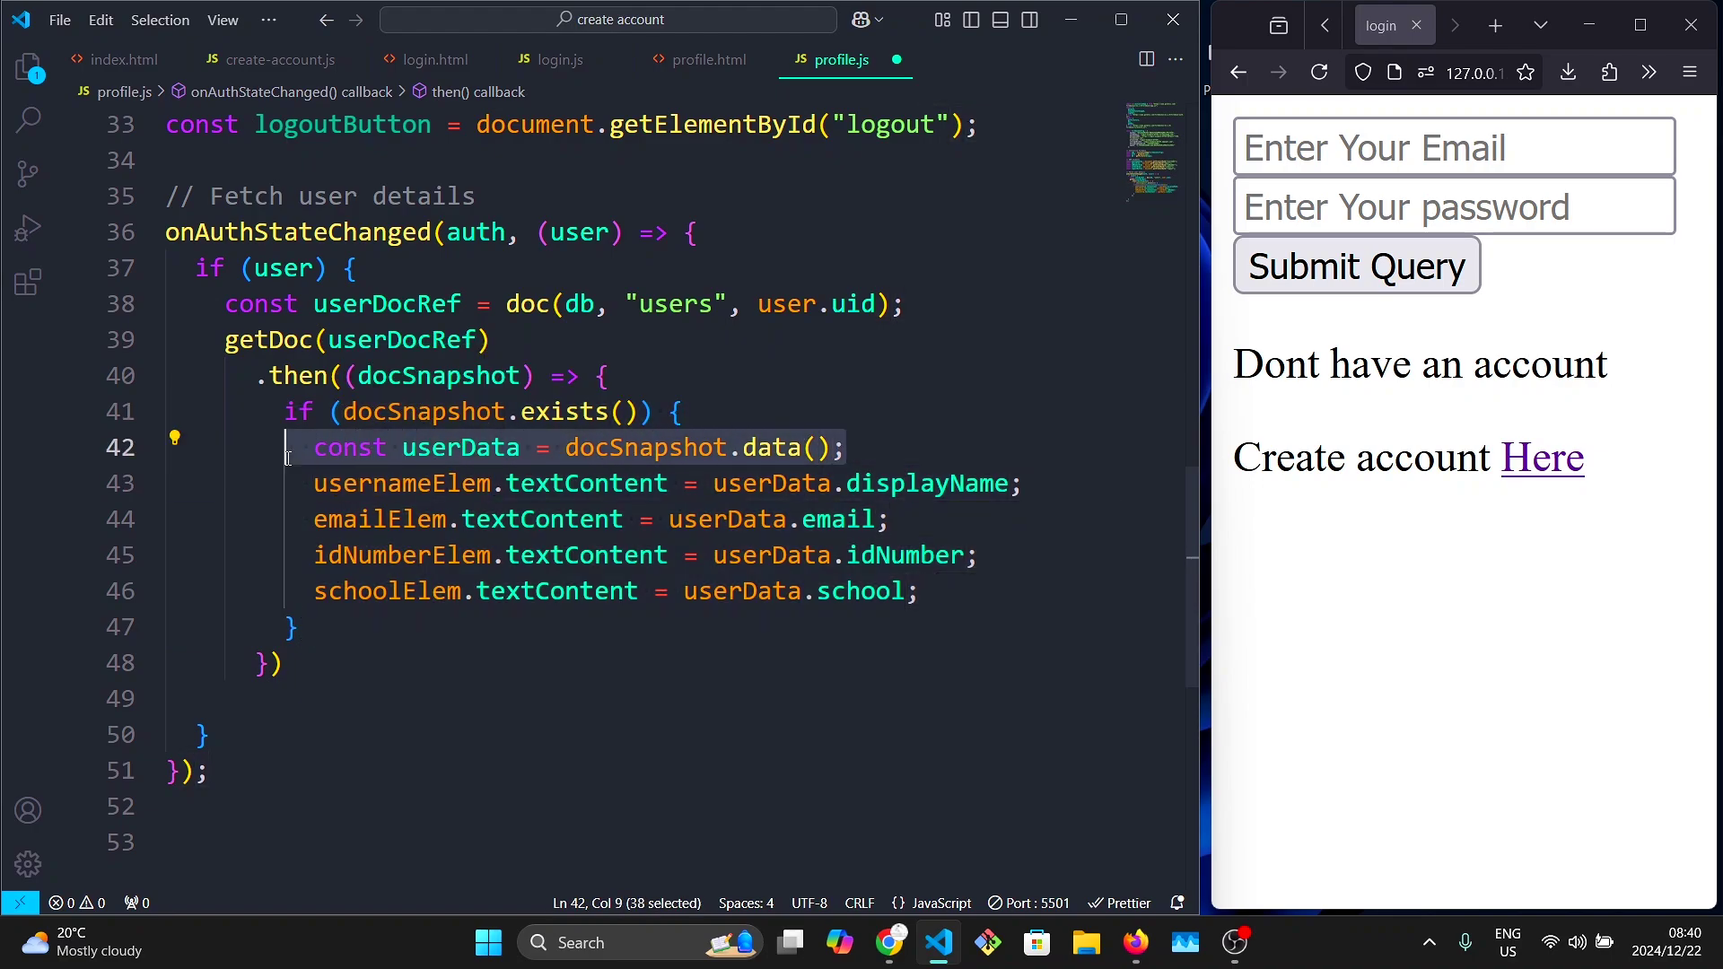
{"action": "left_click", "coordinate": [403, 484]}
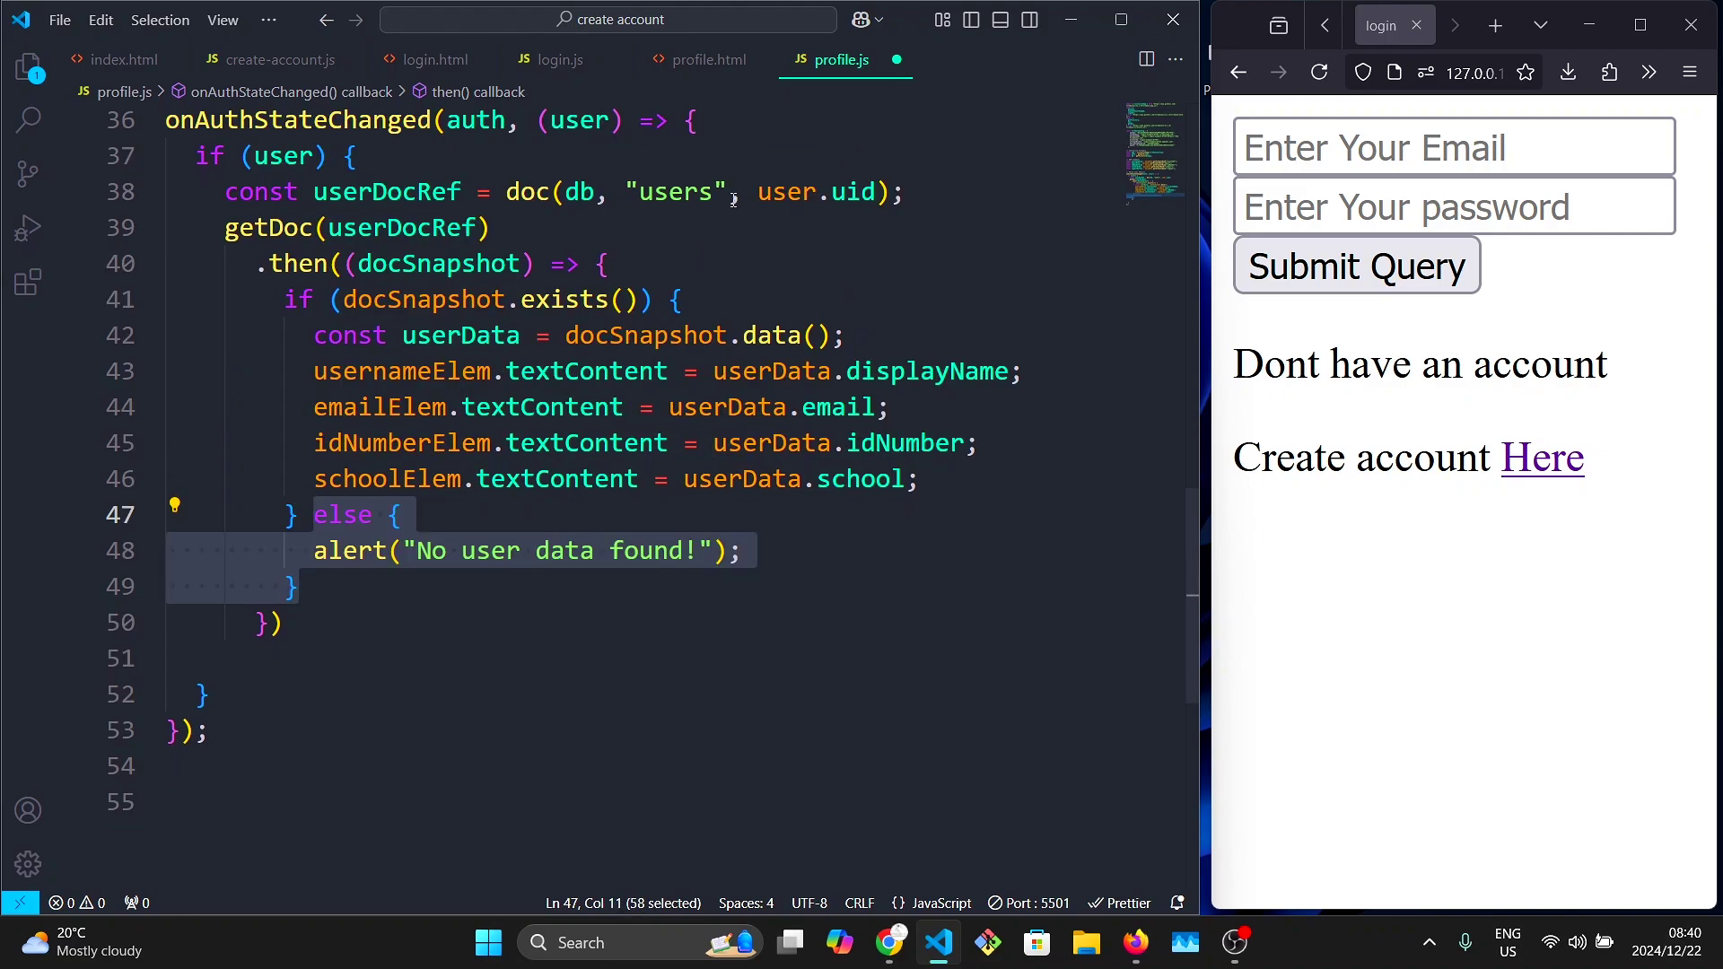
{"action": "left_click_drag", "start_coordinate": [757, 191], "coordinate": [878, 191]}
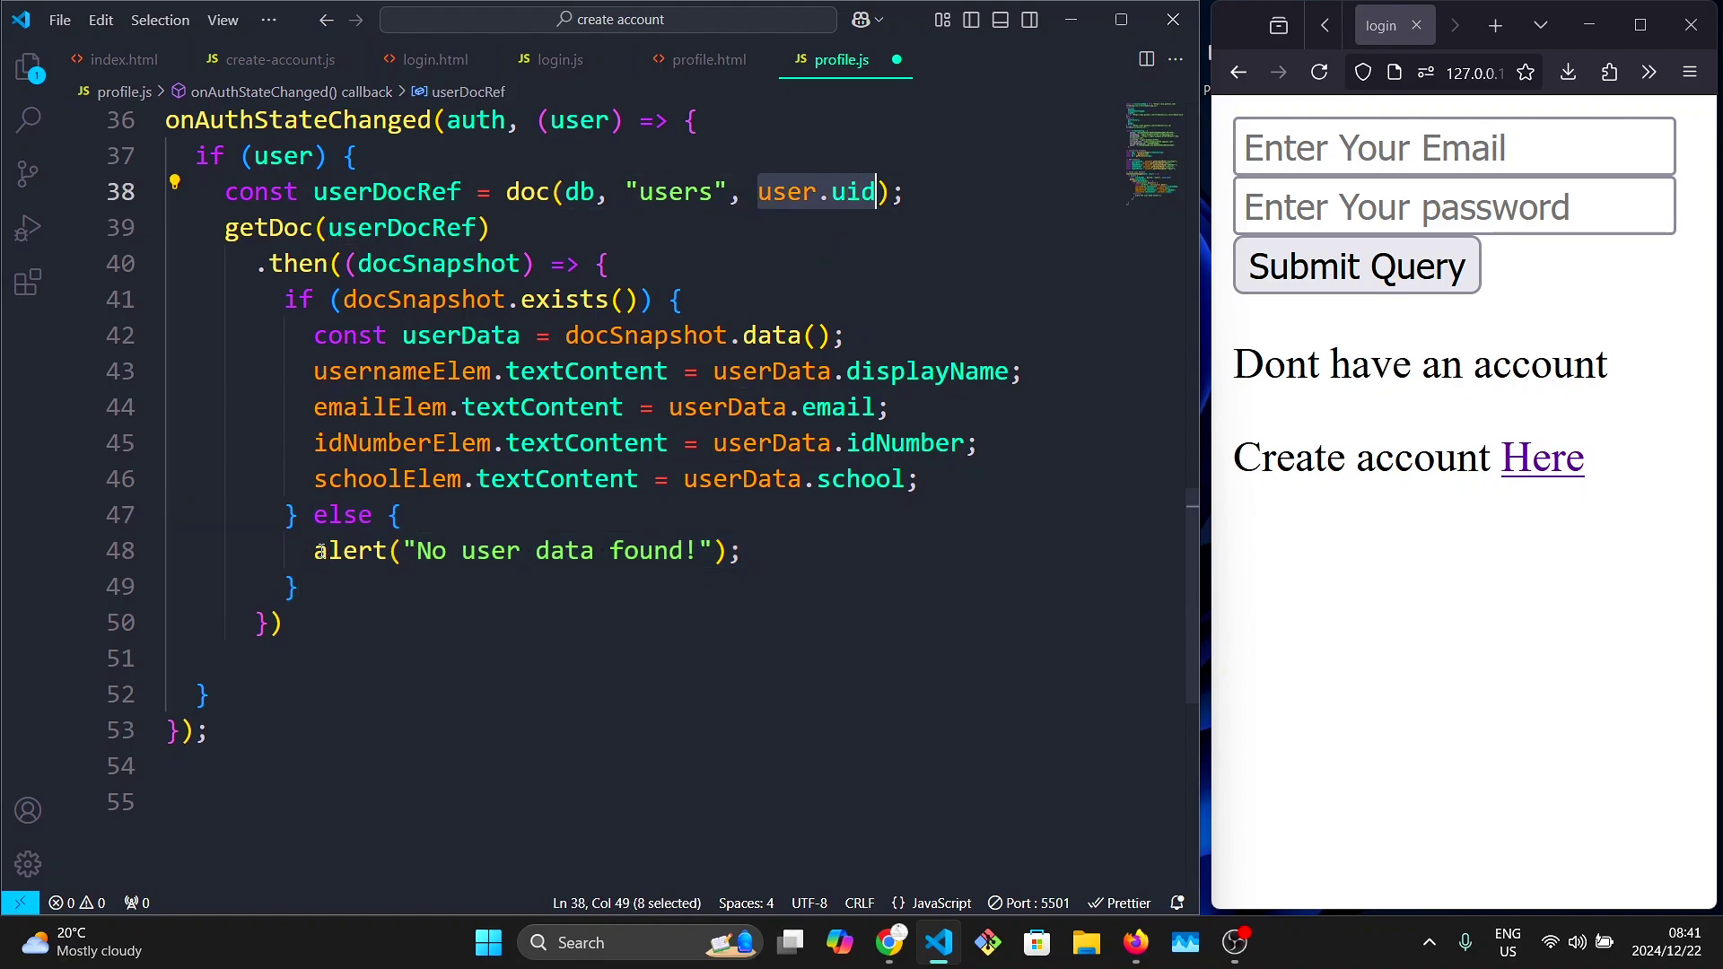
{"action": "left_click_drag", "start_coordinate": [313, 550], "coordinate": [739, 550]}
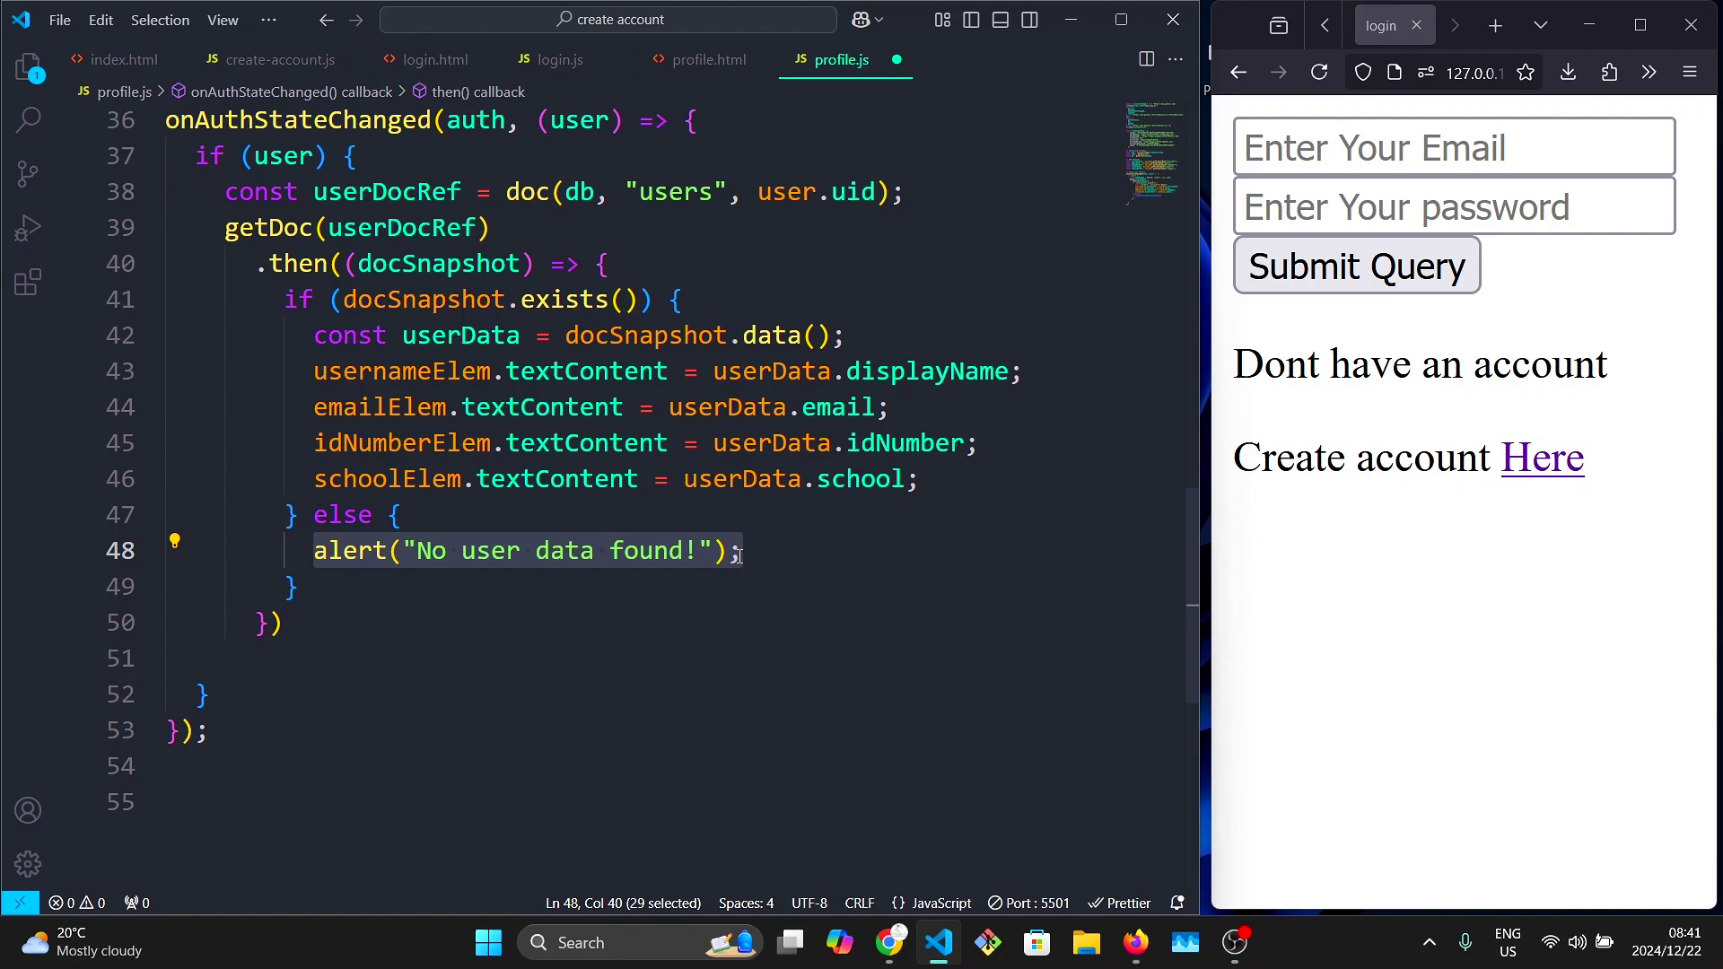
{"action": "scroll", "coordinate": [737, 550], "scroll_direction": "down", "scroll_amount": 2}
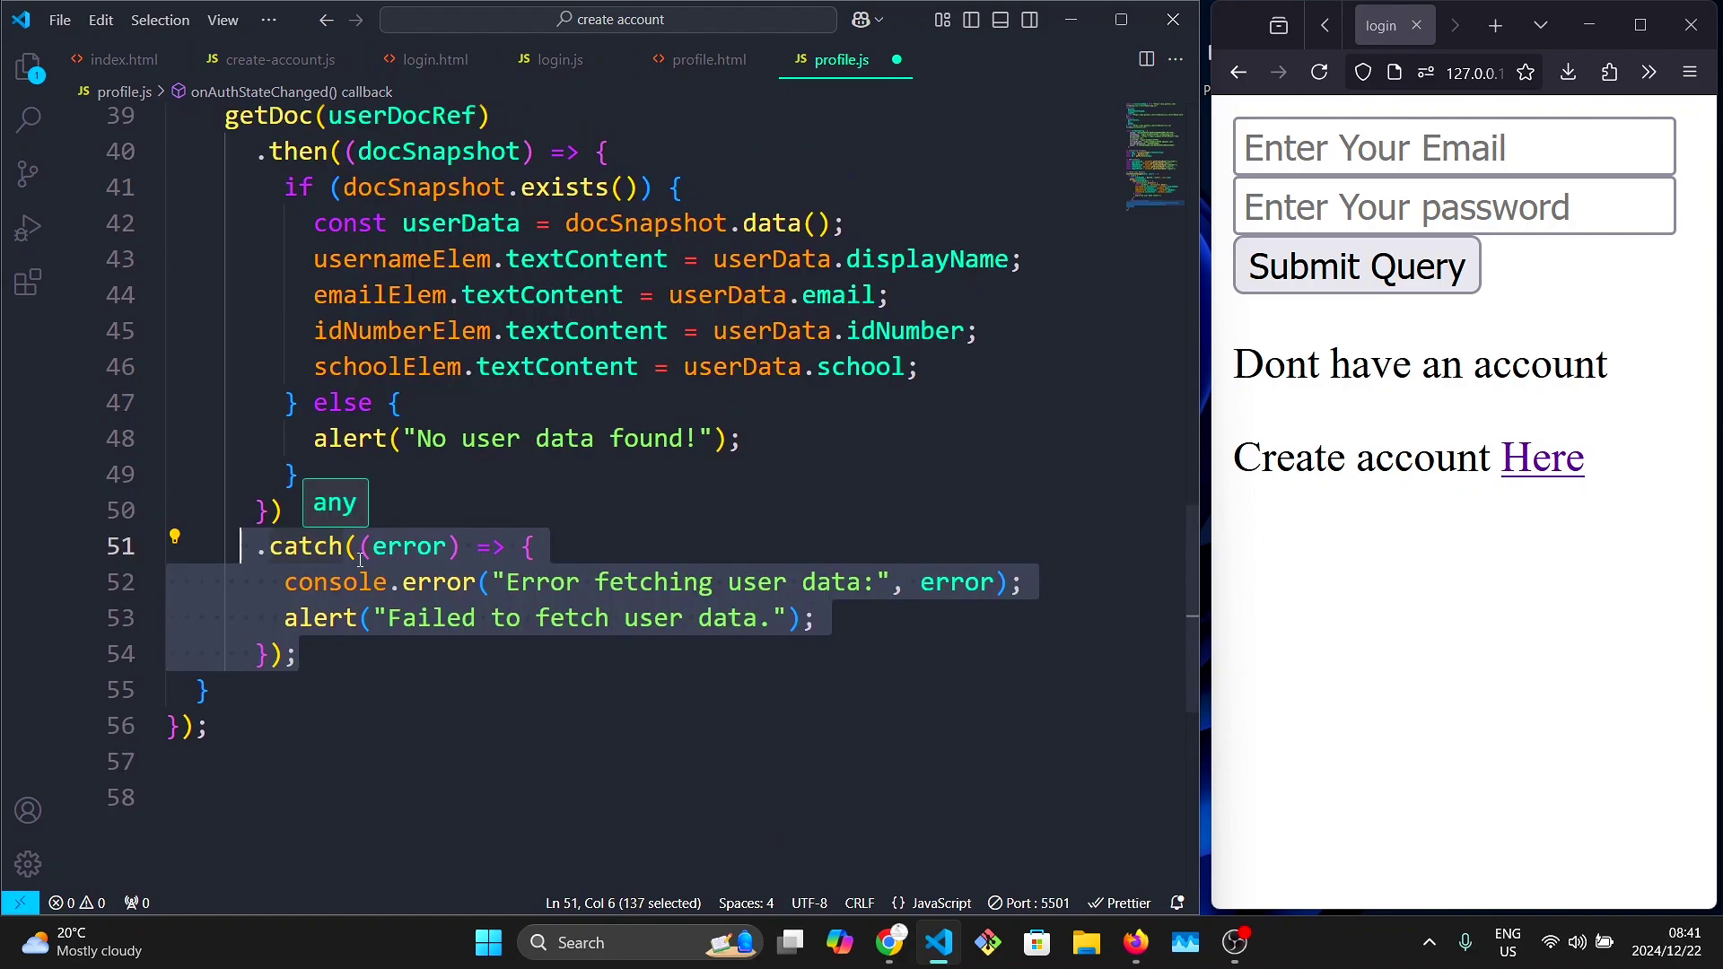
{"action": "scroll", "coordinate": [361, 545], "scroll_direction": "up", "scroll_amount": 1}
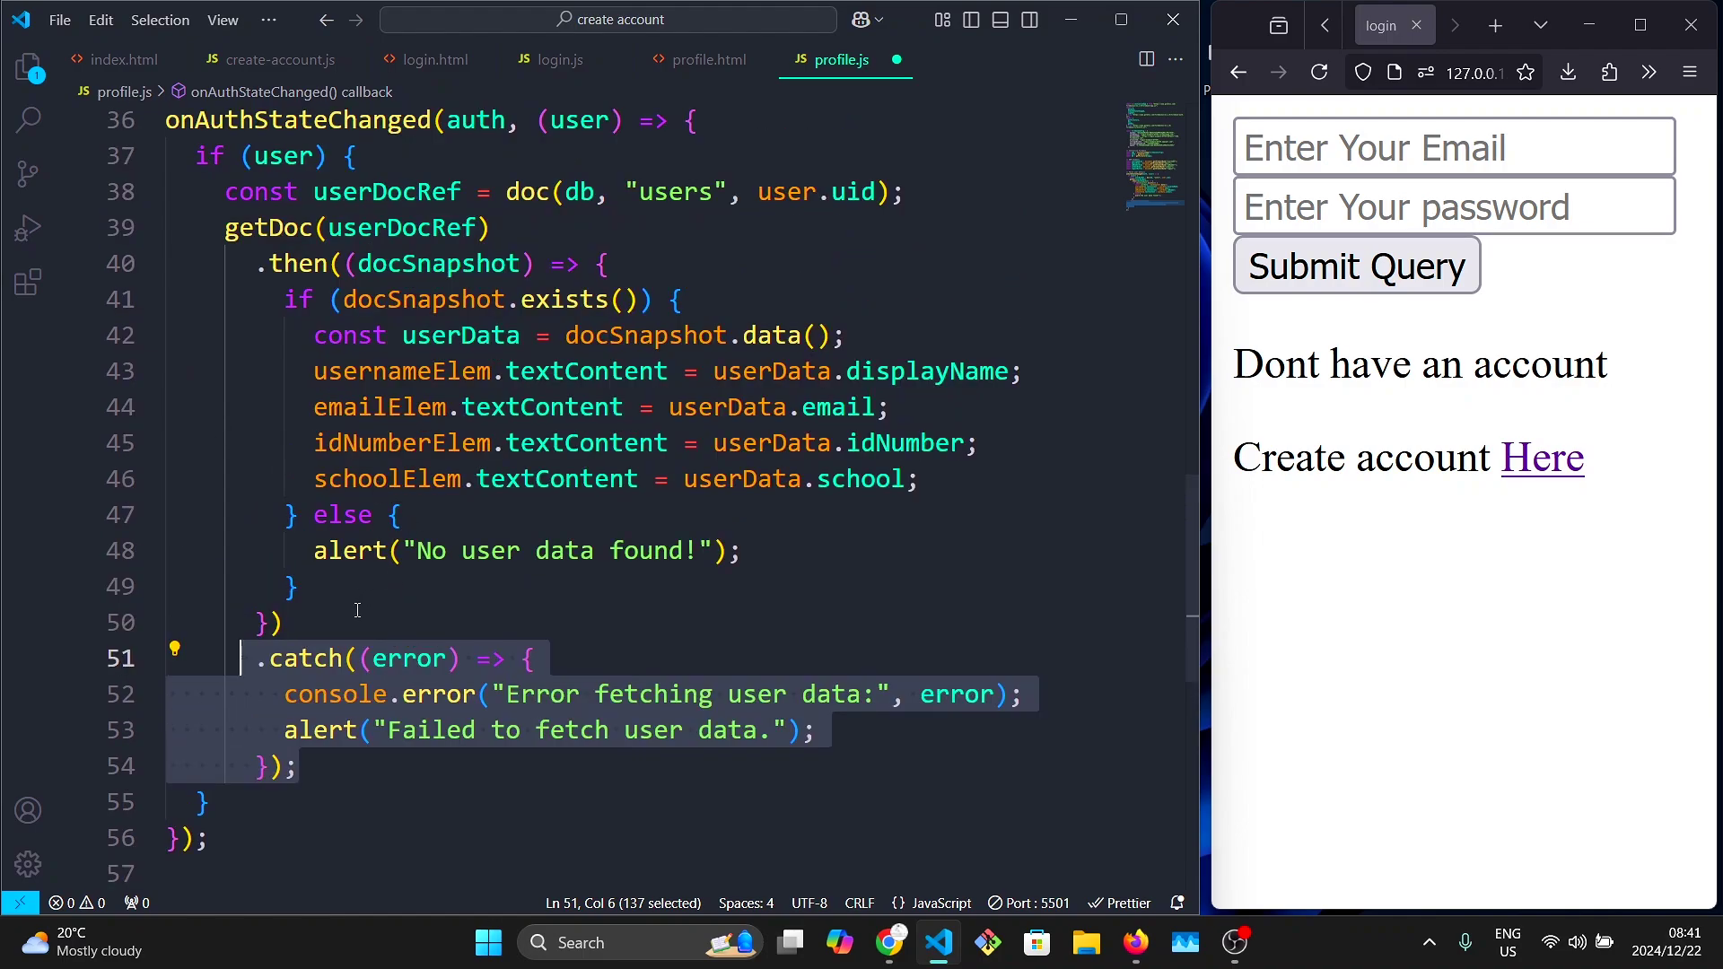
{"action": "scroll", "coordinate": [362, 619], "scroll_direction": "down", "scroll_amount": 1}
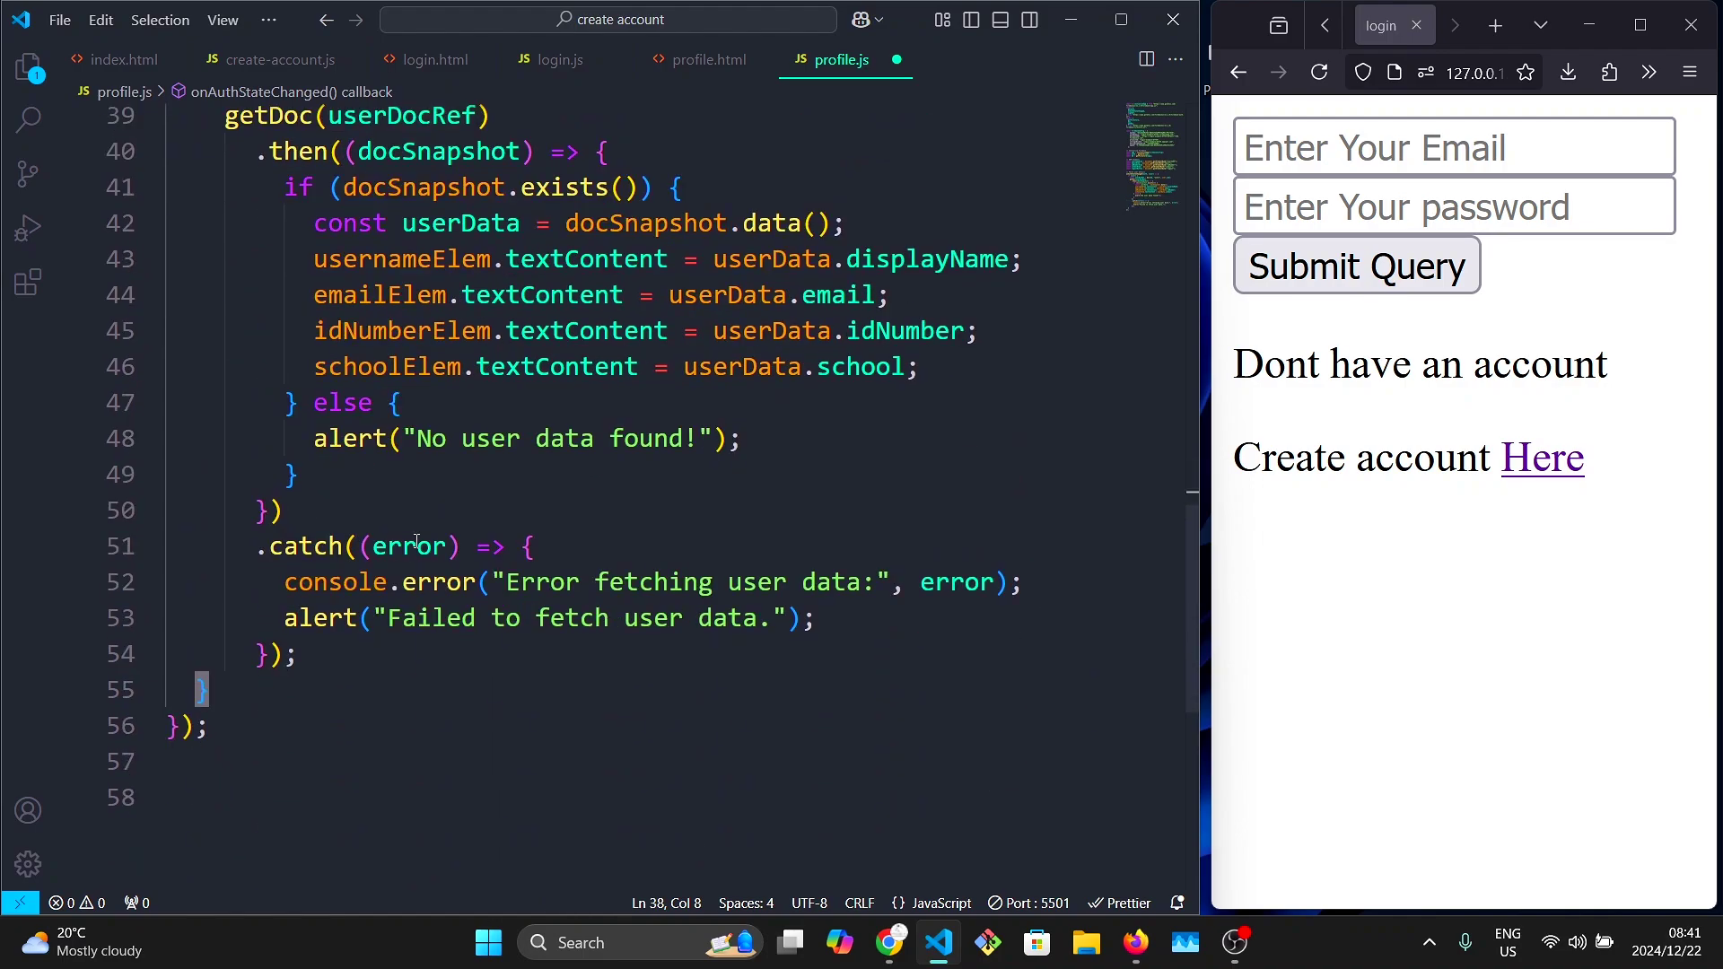
{"action": "scroll", "coordinate": [414, 538], "scroll_direction": "up", "scroll_amount": 2}
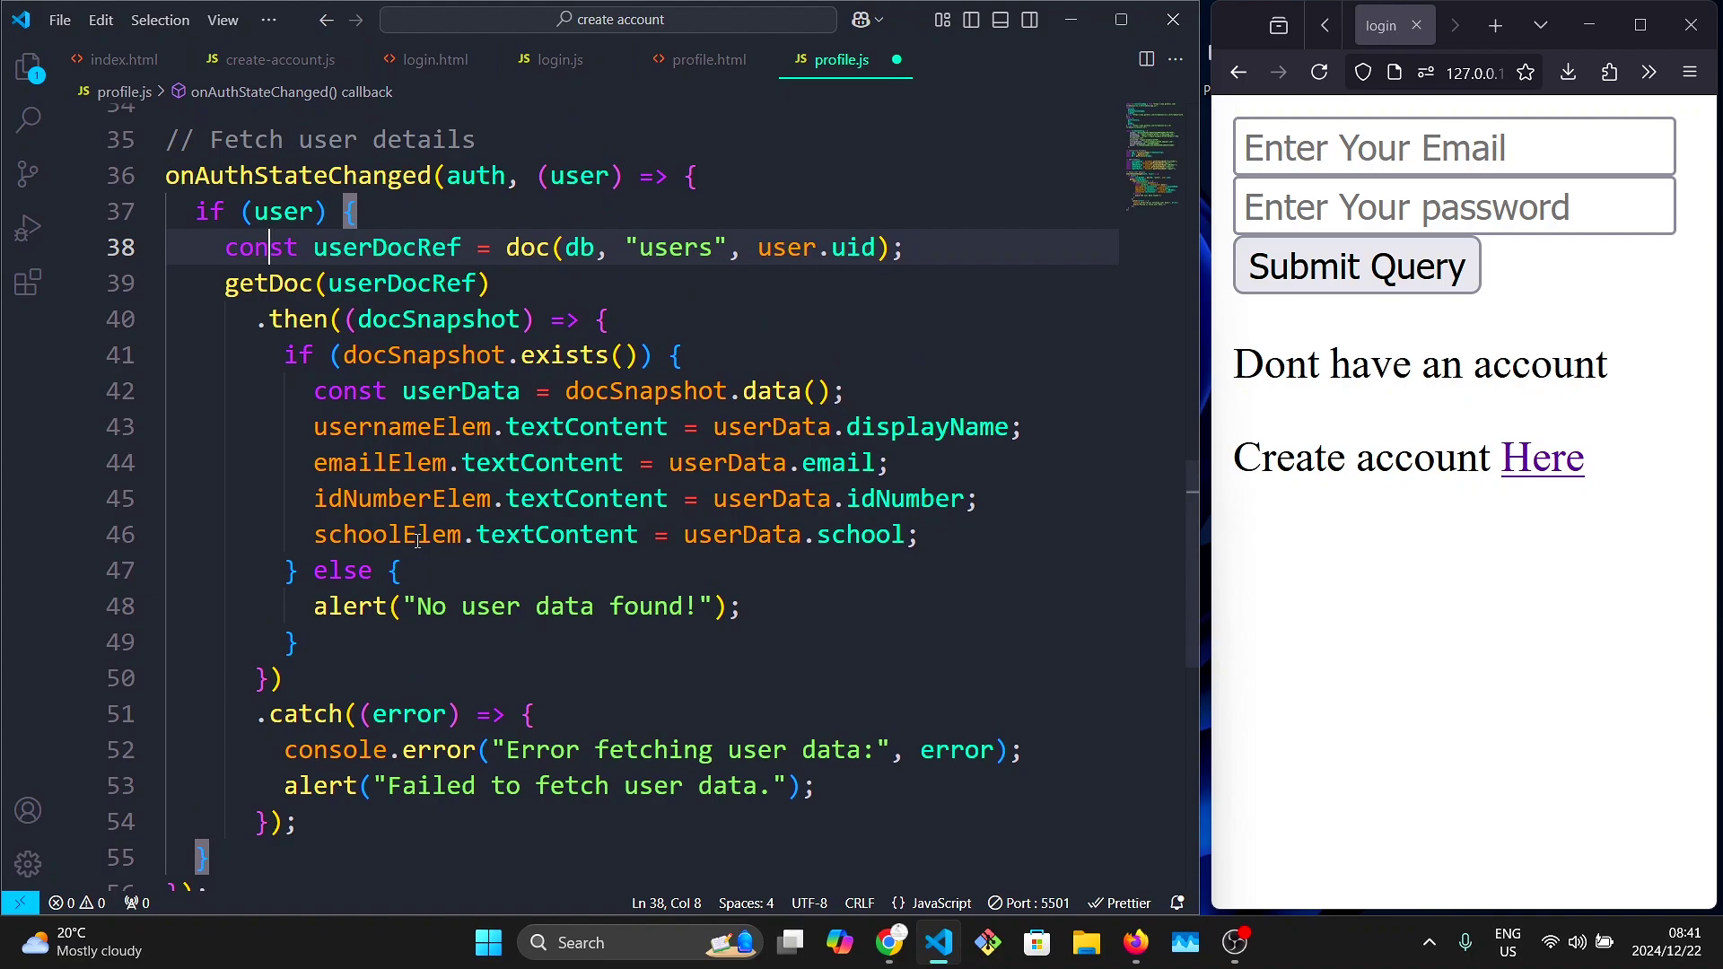
{"action": "scroll", "coordinate": [415, 539], "scroll_direction": "down", "scroll_amount": 1}
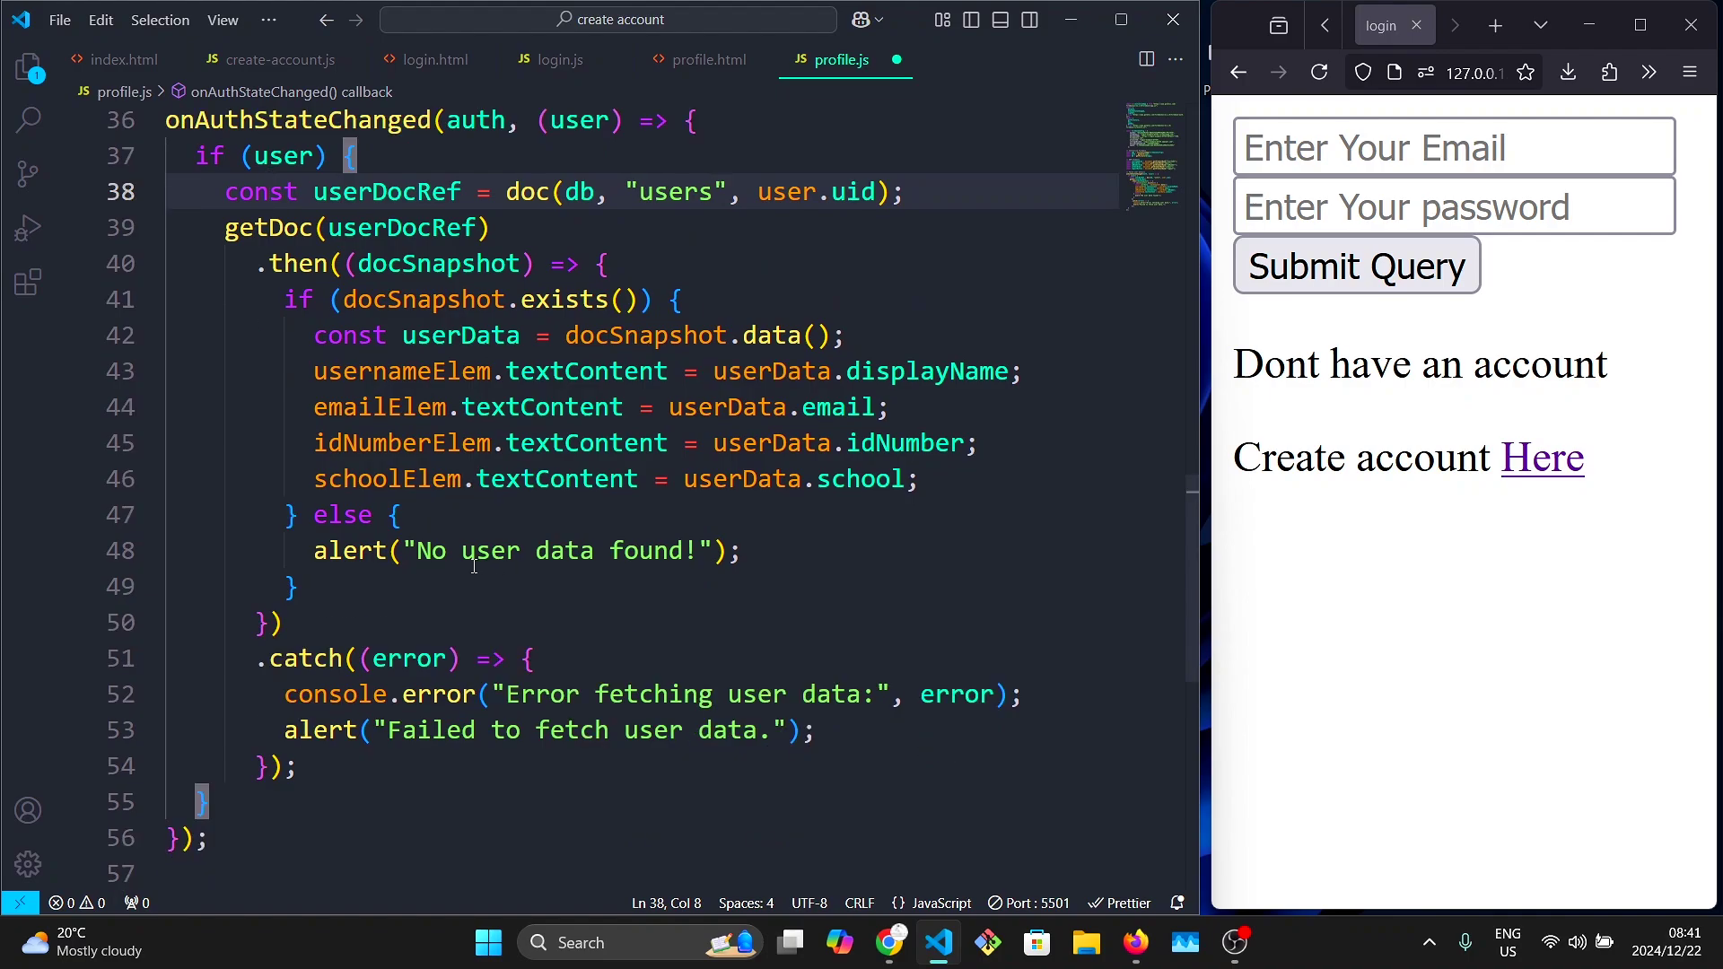
Add an else branch setting window.location.href to "login.html"
{"action": "key", "text": "ctrl+z"}
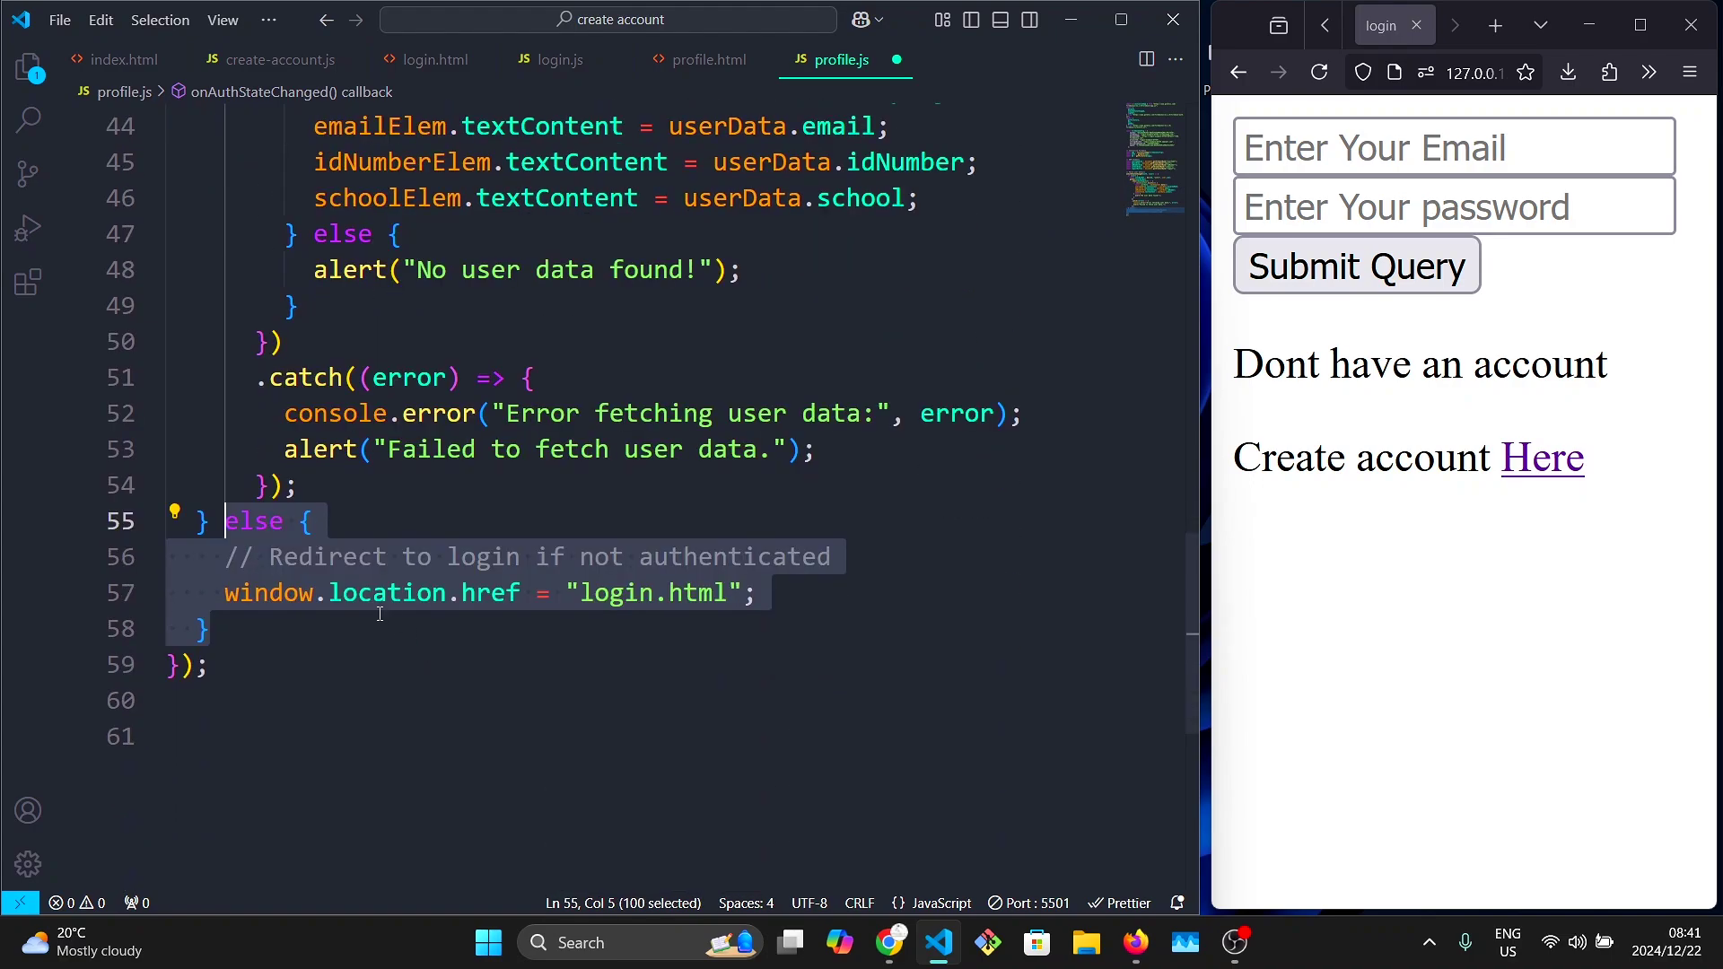
{"action": "left_click", "coordinate": [275, 556]}
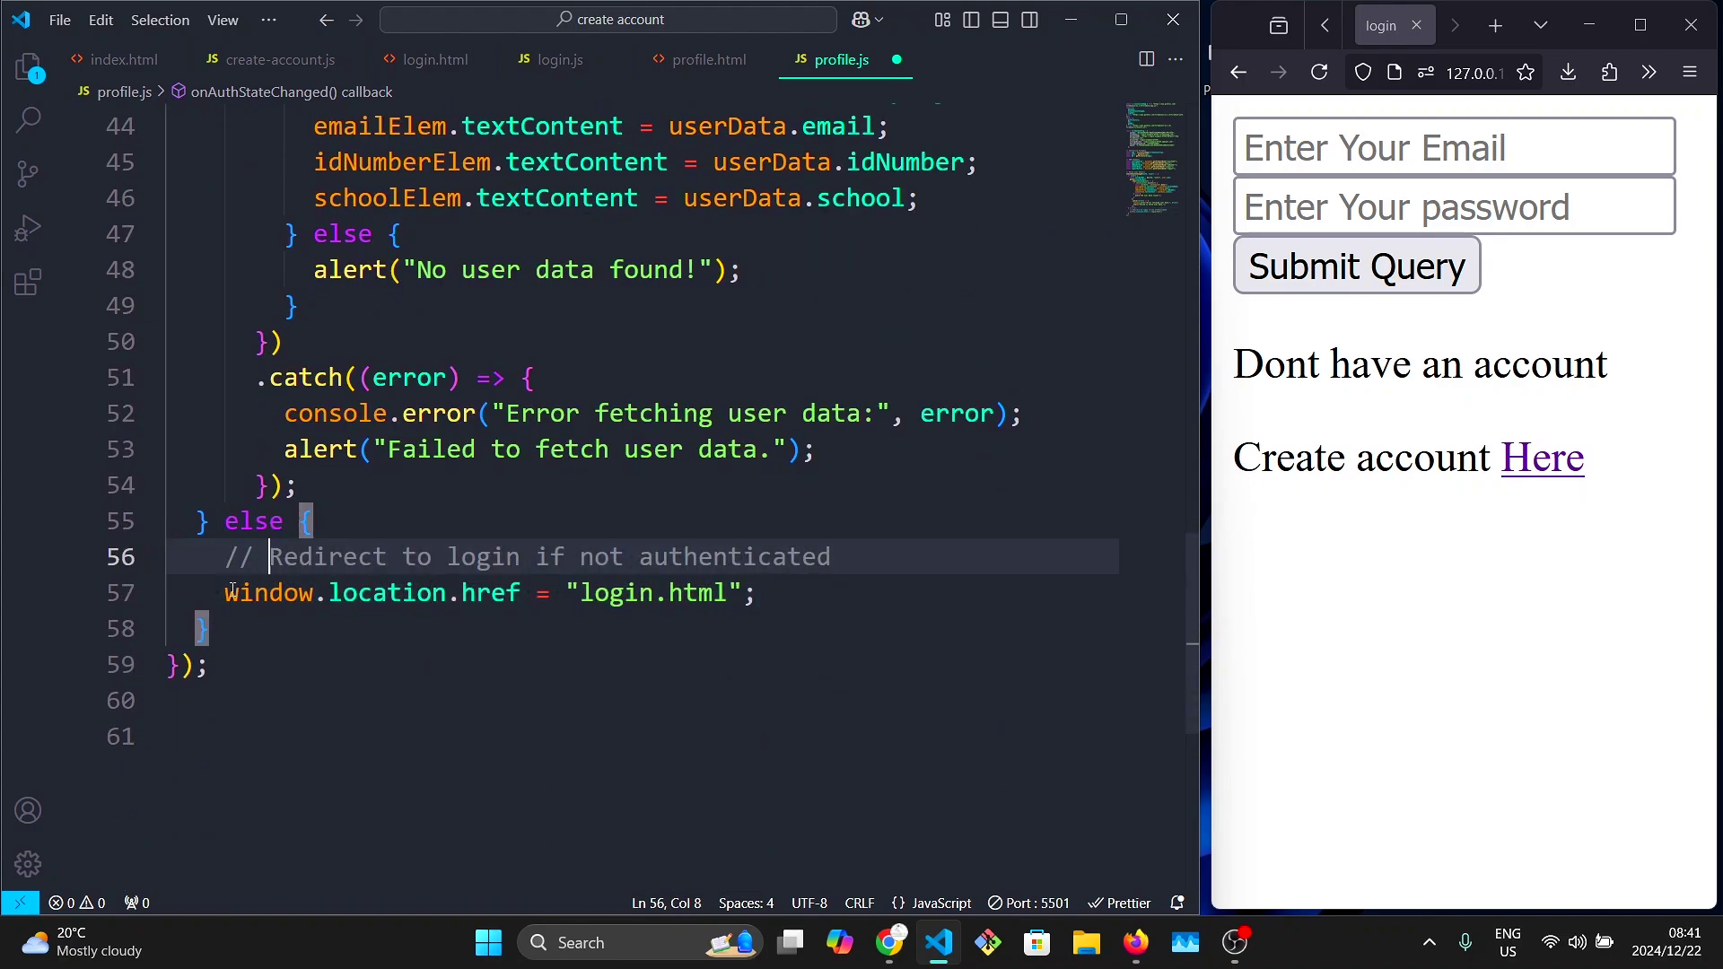
{"action": "left_click_drag", "start_coordinate": [226, 593], "coordinate": [757, 592]}
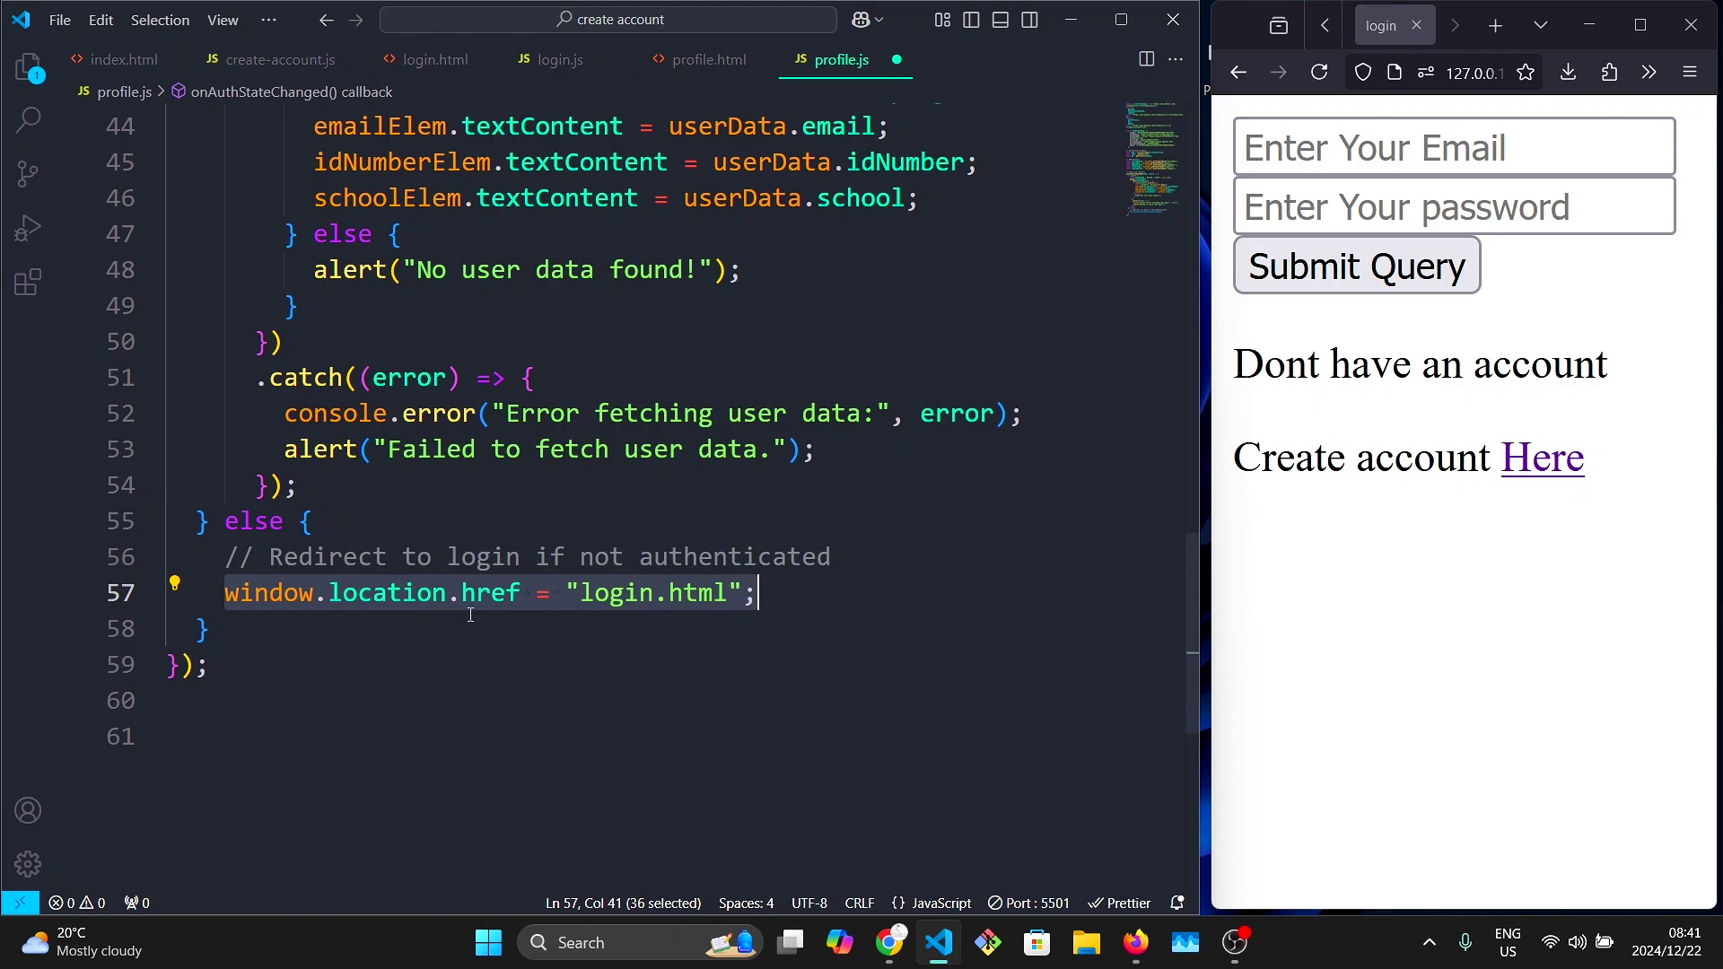
{"action": "scroll", "coordinate": [447, 633], "scroll_direction": "up", "scroll_amount": 5}
{"action": "scroll", "coordinate": [448, 632], "scroll_direction": "down", "scroll_amount": 5}
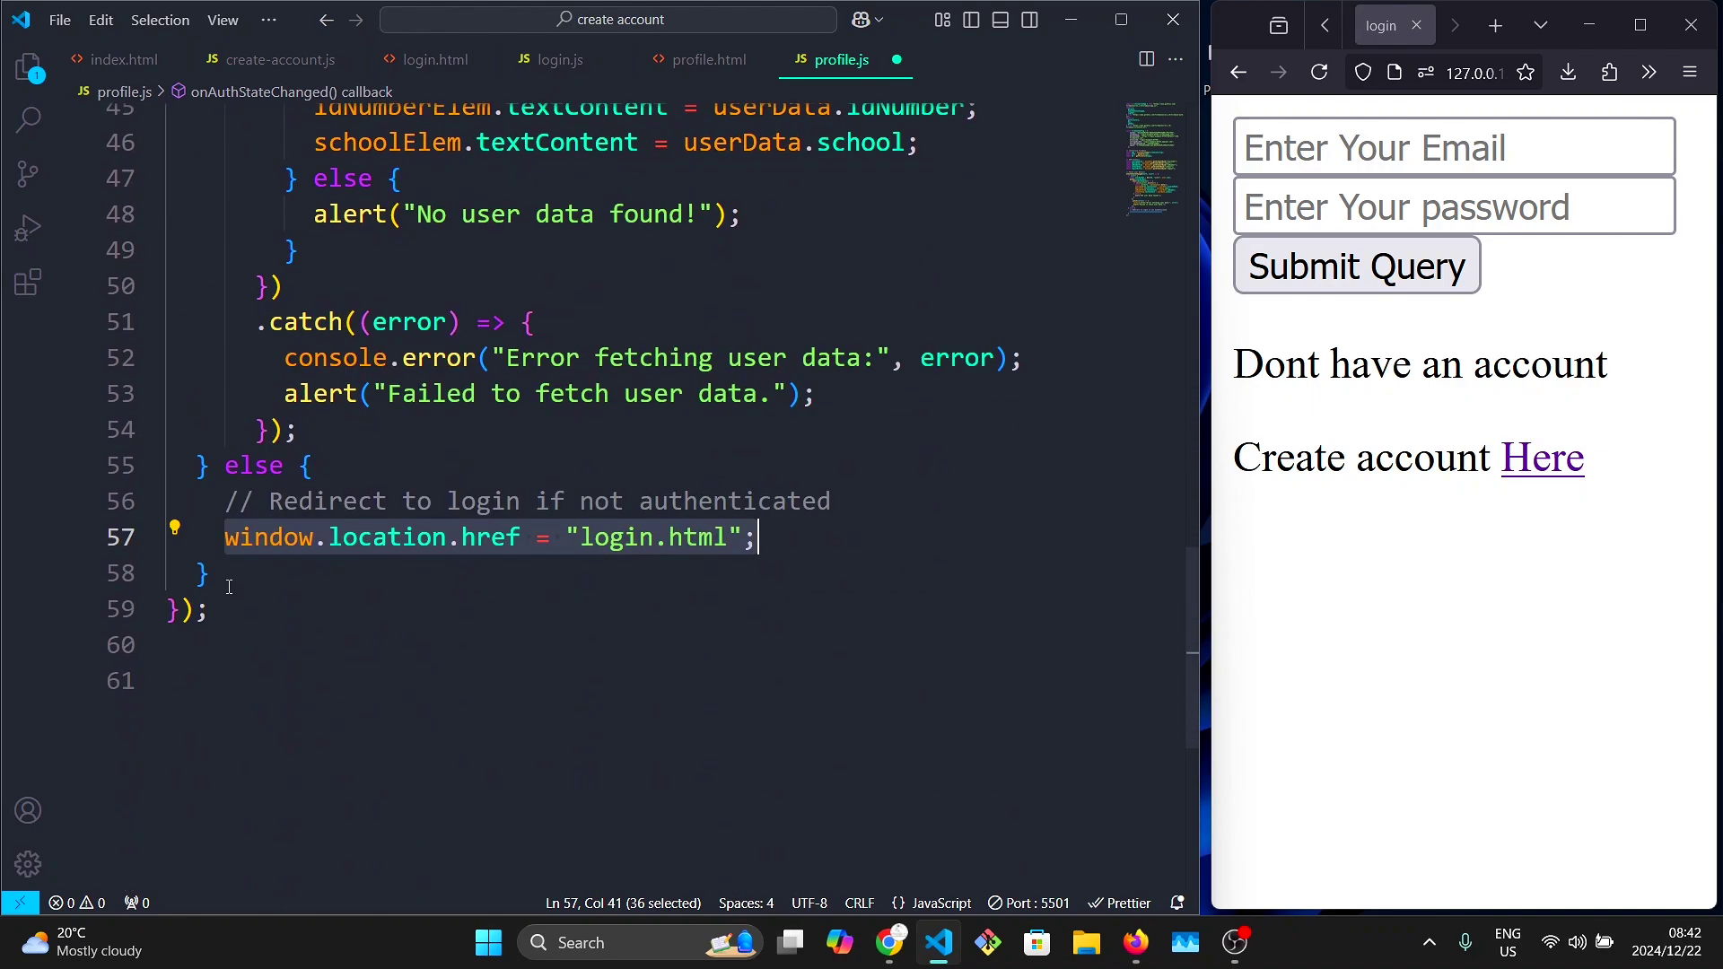
{"action": "left_click", "coordinate": [229, 579]}
Review the not-authenticated else branch, the user check on line 37 and the redirect comment
{"action": "left_click_drag", "start_coordinate": [214, 576], "coordinate": [226, 468]}
{"action": "scroll", "coordinate": [242, 502], "scroll_direction": "up", "scroll_amount": 5}
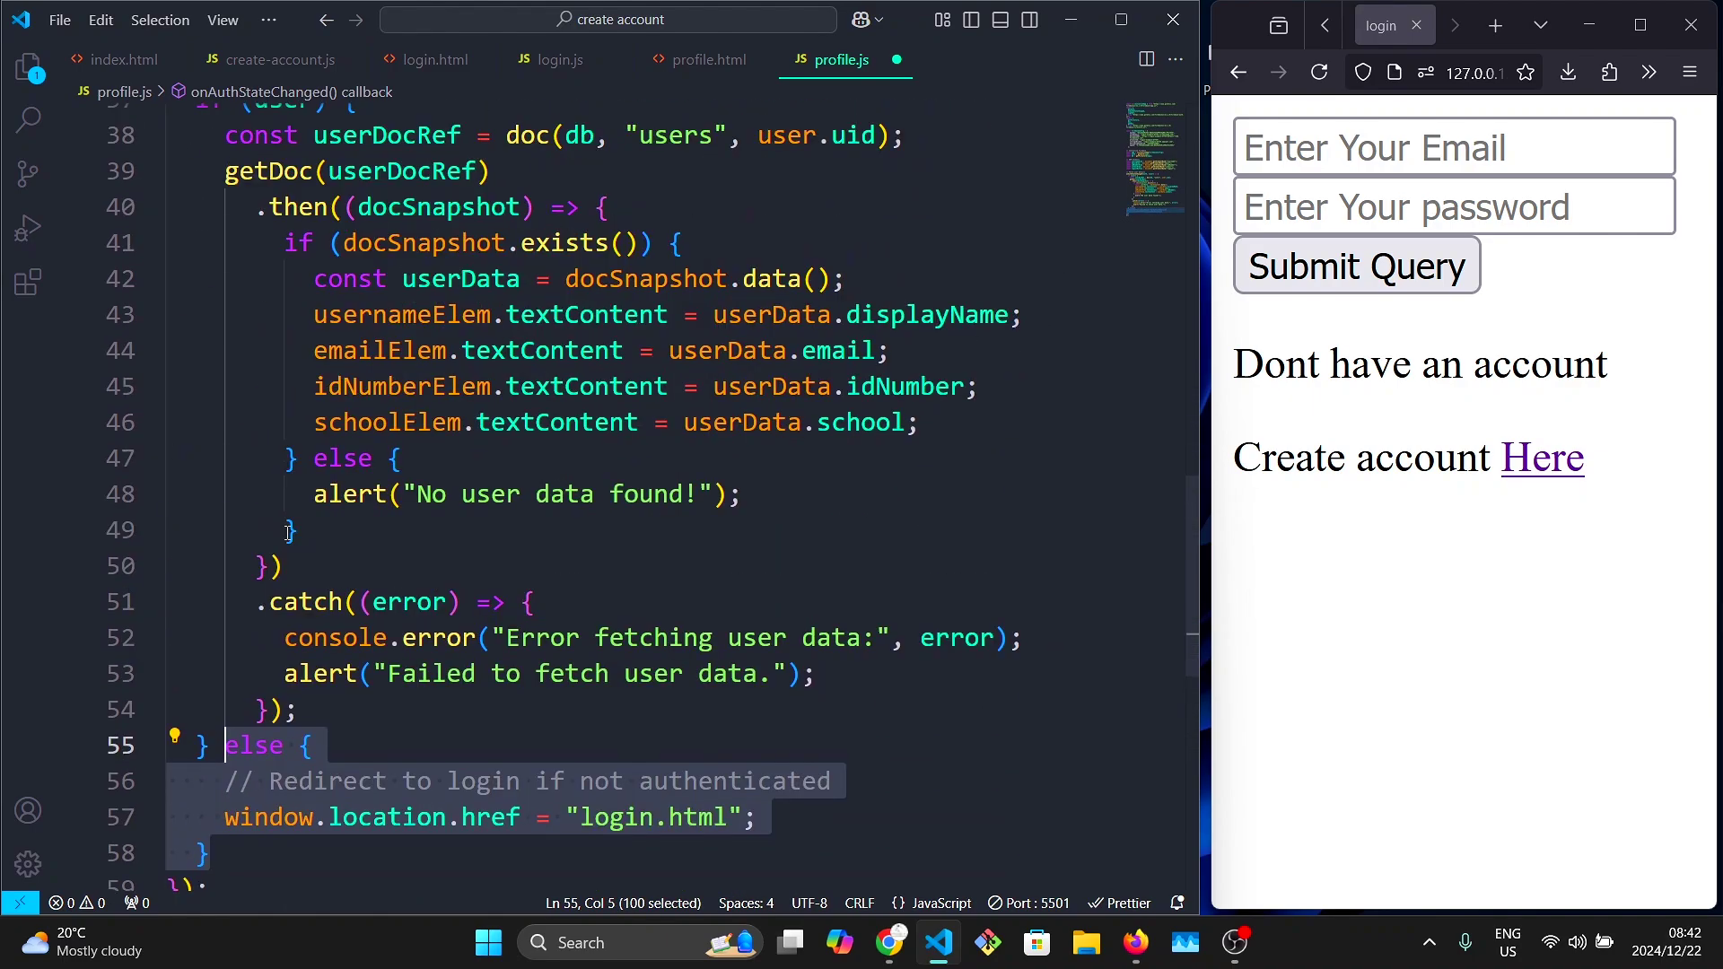
{"action": "key", "text": "shift+Down"}
{"action": "scroll", "coordinate": [489, 310], "scroll_direction": "down", "scroll_amount": 1}
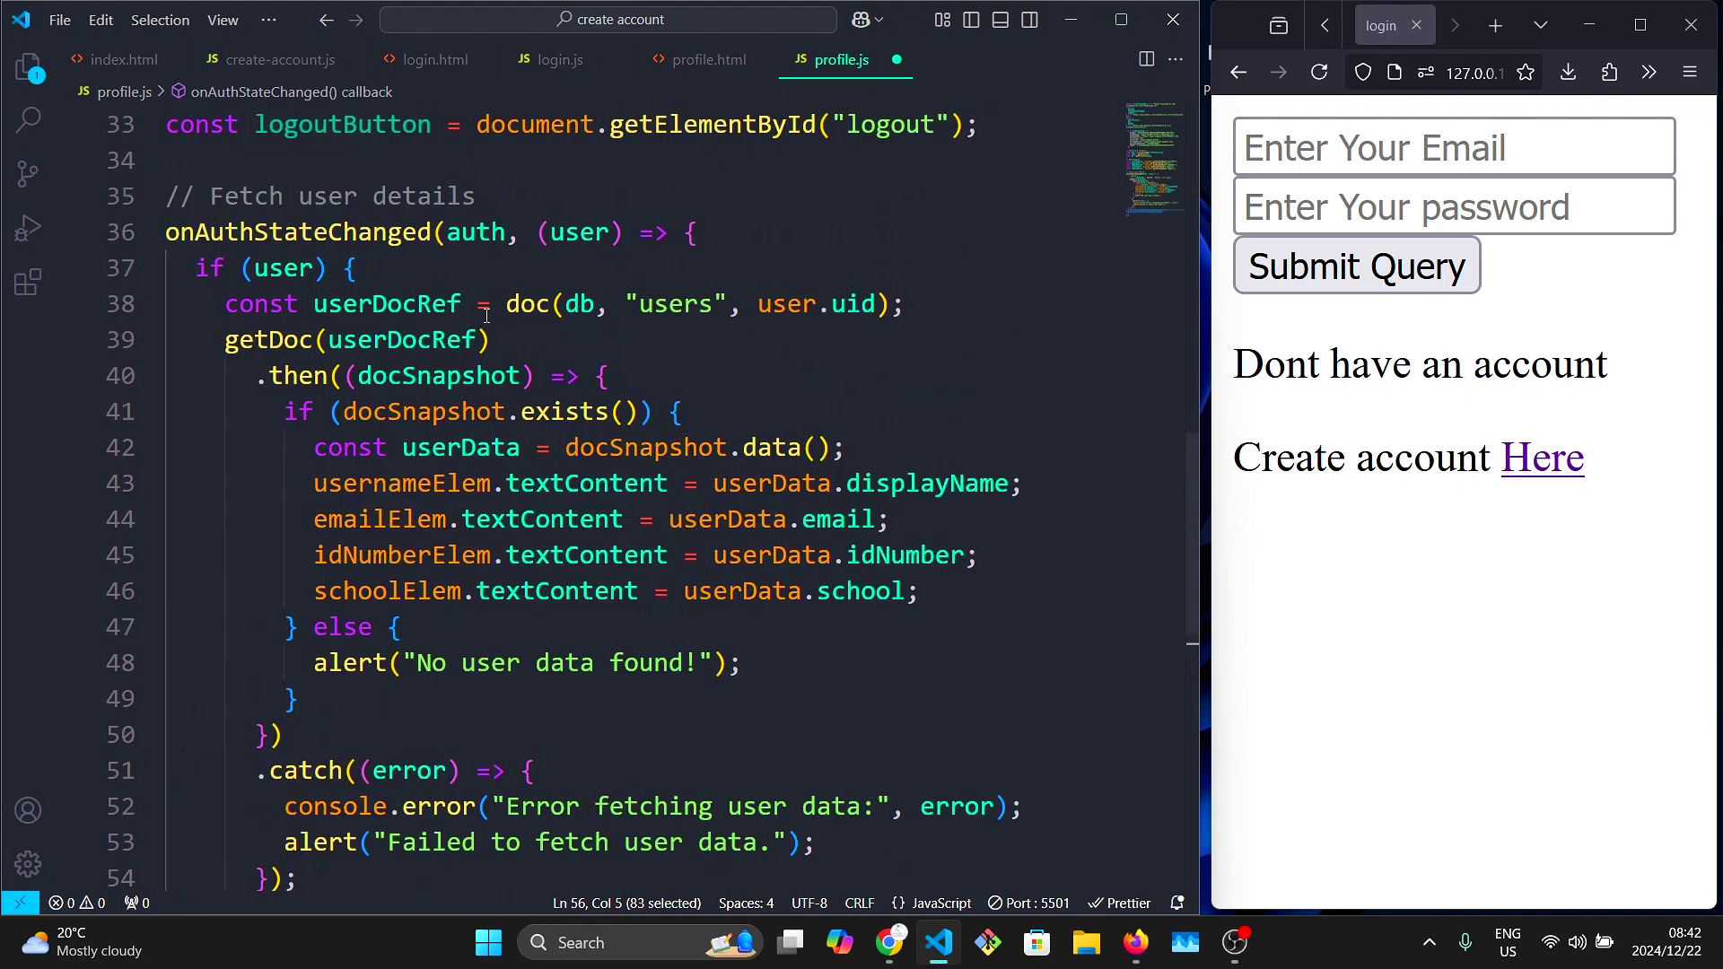
{"action": "double_click", "coordinate": [283, 269]}
{"action": "scroll", "coordinate": [320, 267], "scroll_direction": "down", "scroll_amount": 3}
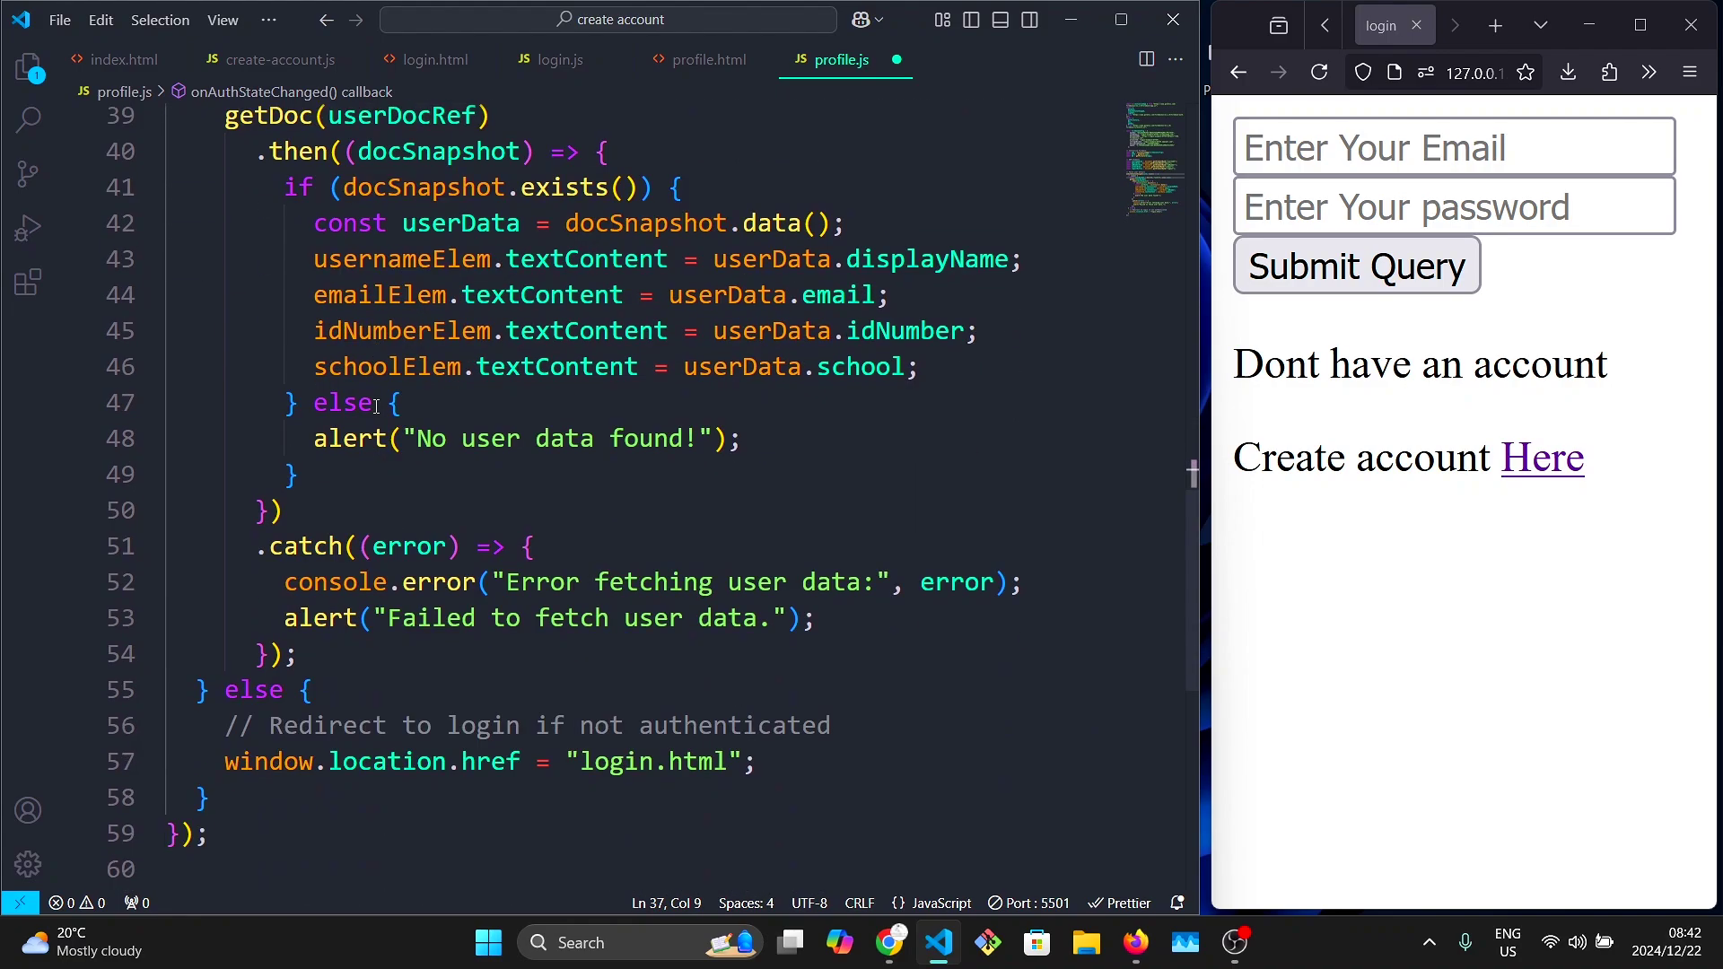
{"action": "scroll", "coordinate": [381, 413], "scroll_direction": "up", "scroll_amount": 2}
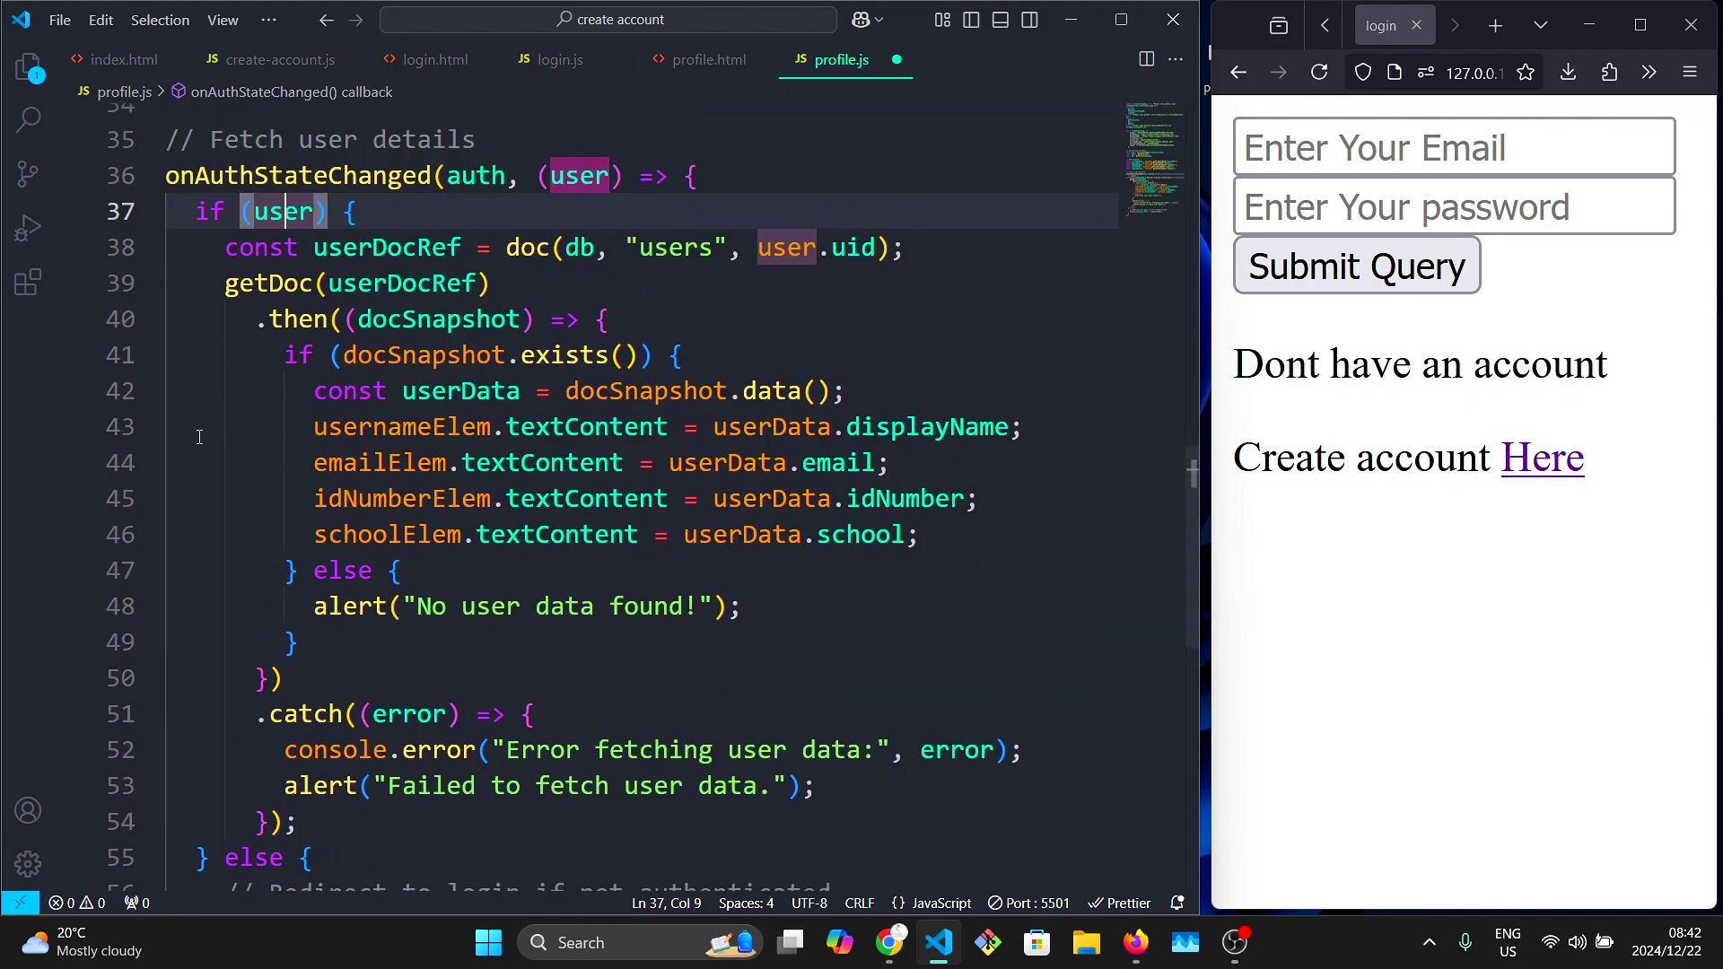
{"action": "scroll", "coordinate": [432, 426], "scroll_direction": "down", "scroll_amount": 3}
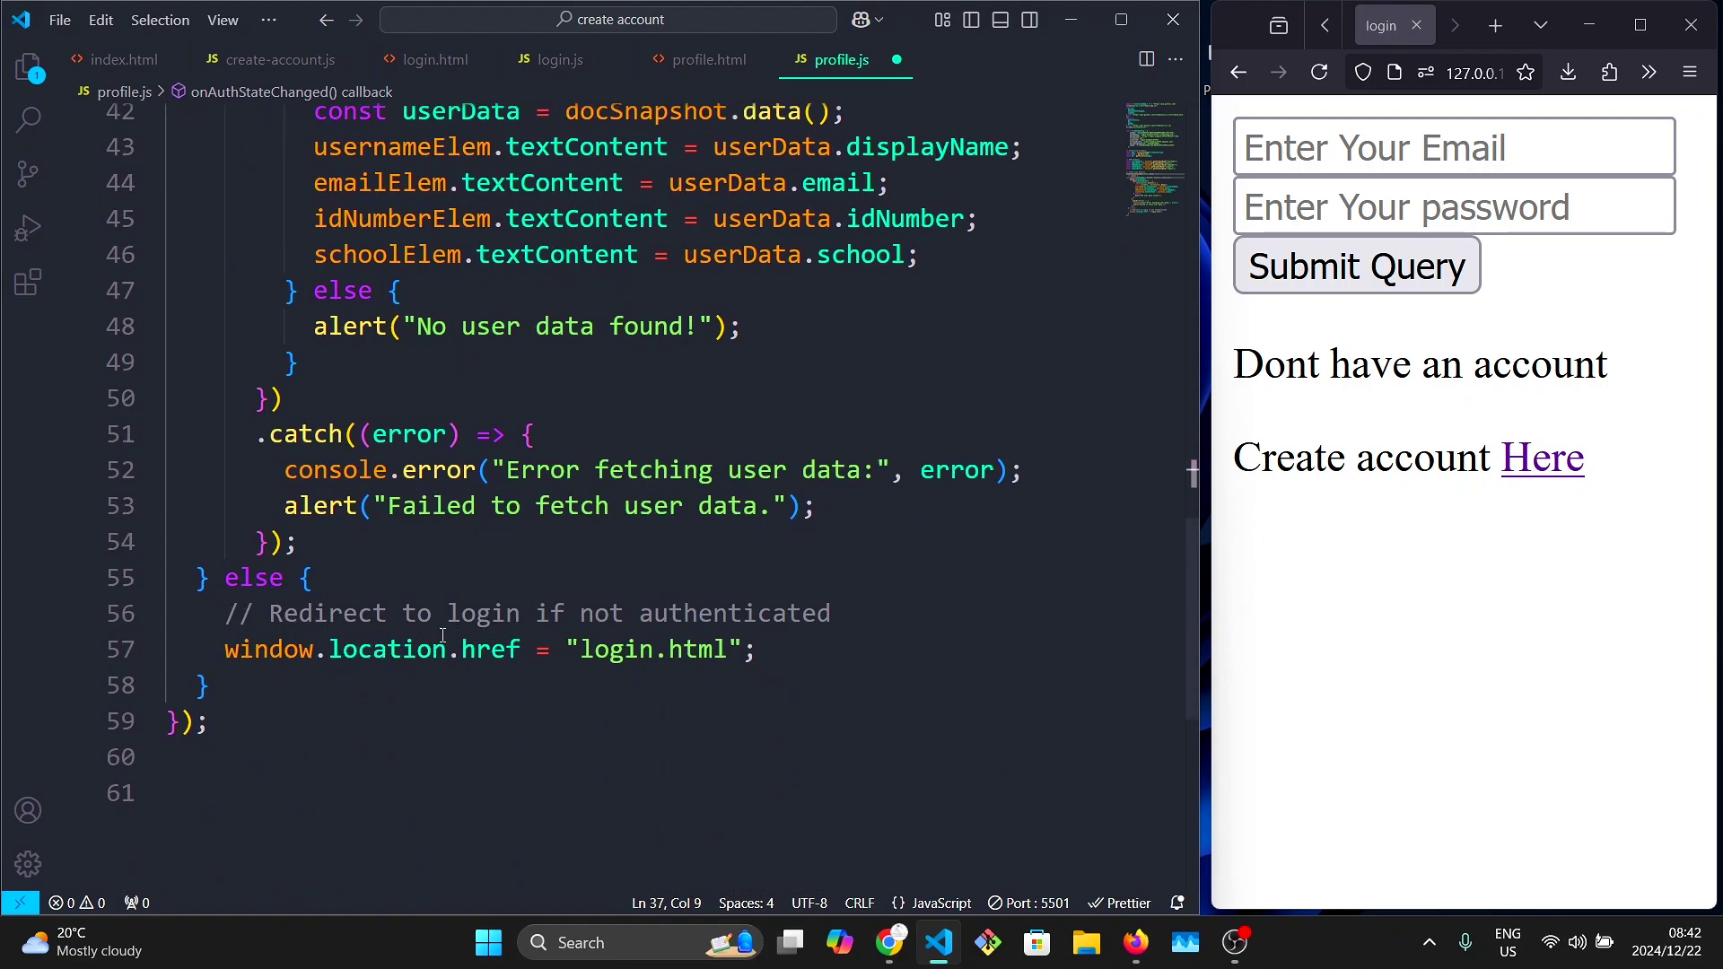
{"action": "left_click_drag", "start_coordinate": [765, 651], "coordinate": [212, 615]}
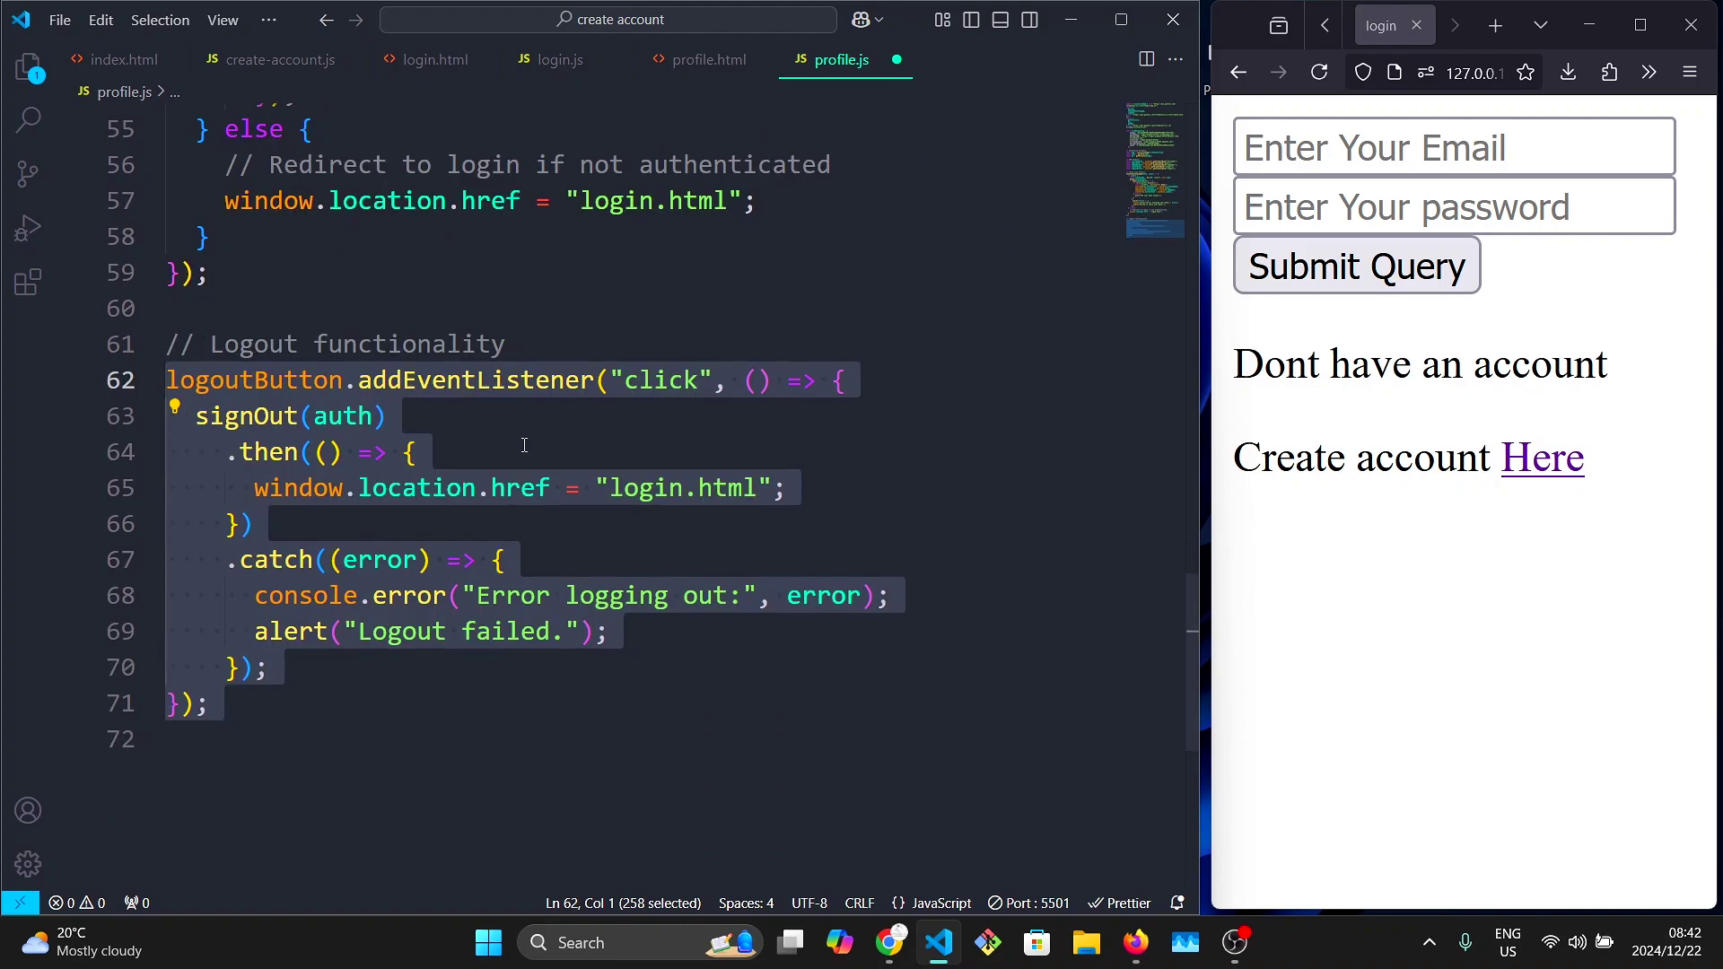
{"action": "scroll", "coordinate": [539, 471], "scroll_direction": "up", "scroll_amount": 5}
{"action": "scroll", "coordinate": [538, 471], "scroll_direction": "up", "scroll_amount": 5}
{"action": "scroll", "coordinate": [539, 471], "scroll_direction": "up", "scroll_amount": 3}
{"action": "scroll", "coordinate": [539, 472], "scroll_direction": "up", "scroll_amount": 2}
Add a logoutButton click listener calling signOut(auth) with a failure alert, and save profile.js
{"action": "left_click", "coordinate": [967, 441]}
{"action": "scroll", "coordinate": [982, 403], "scroll_direction": "down", "scroll_amount": 1}
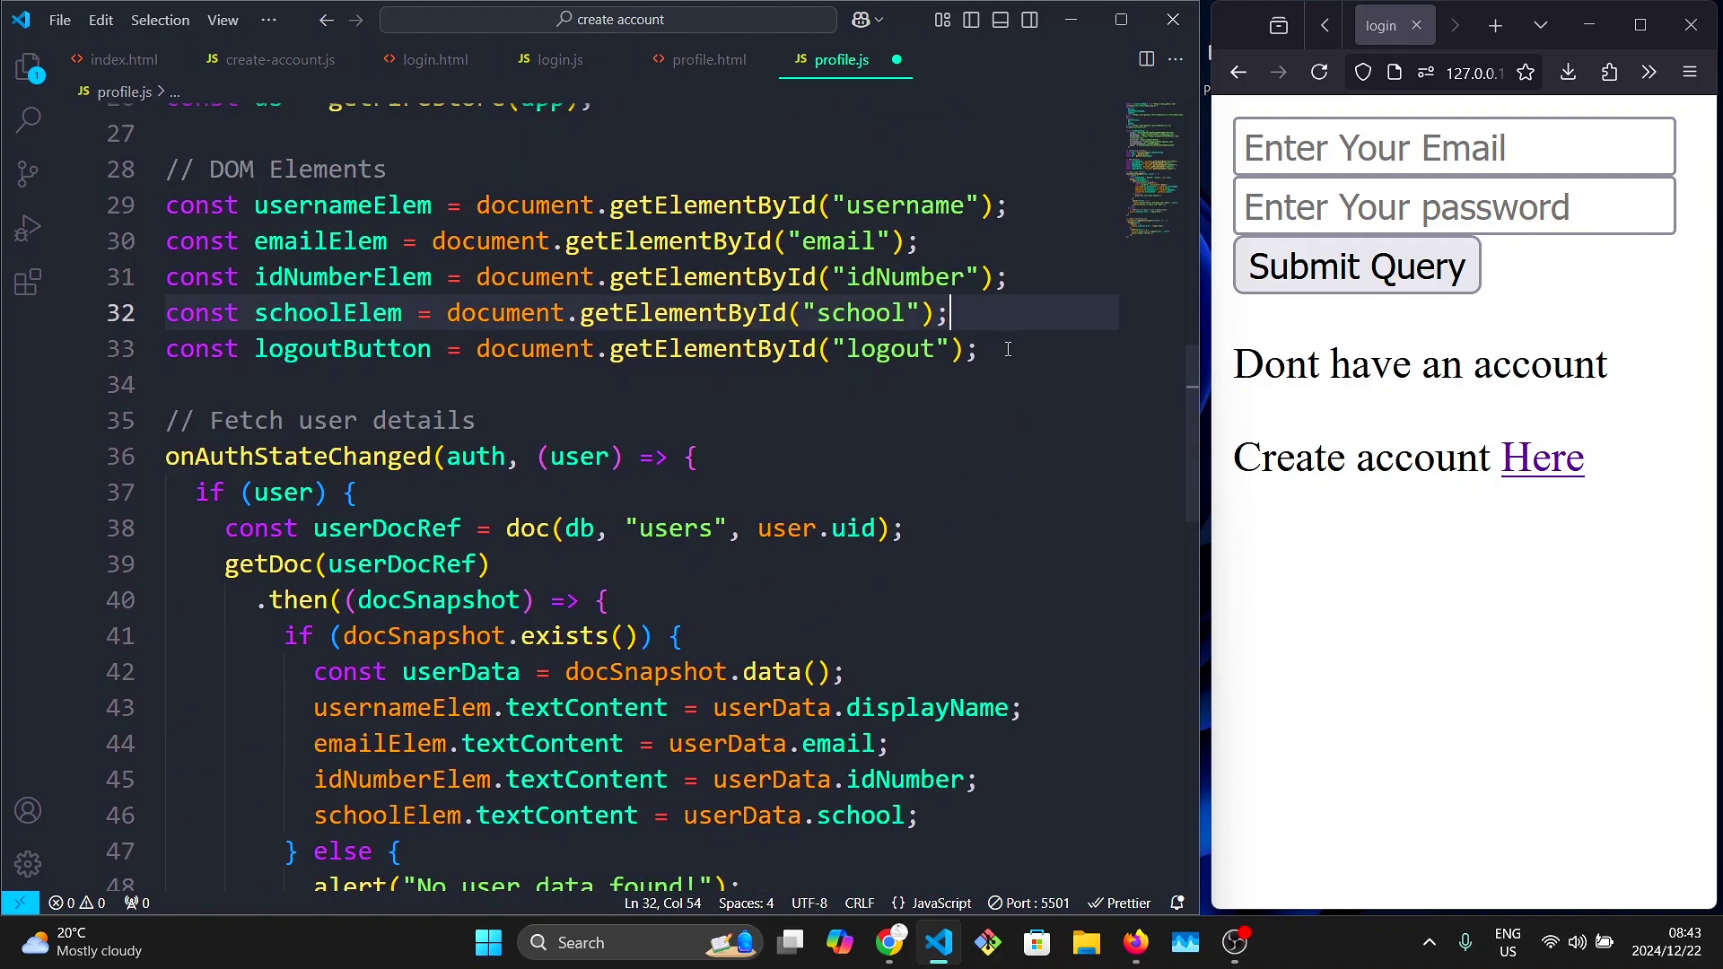
{"action": "left_click_drag", "start_coordinate": [983, 348], "coordinate": [150, 352]}
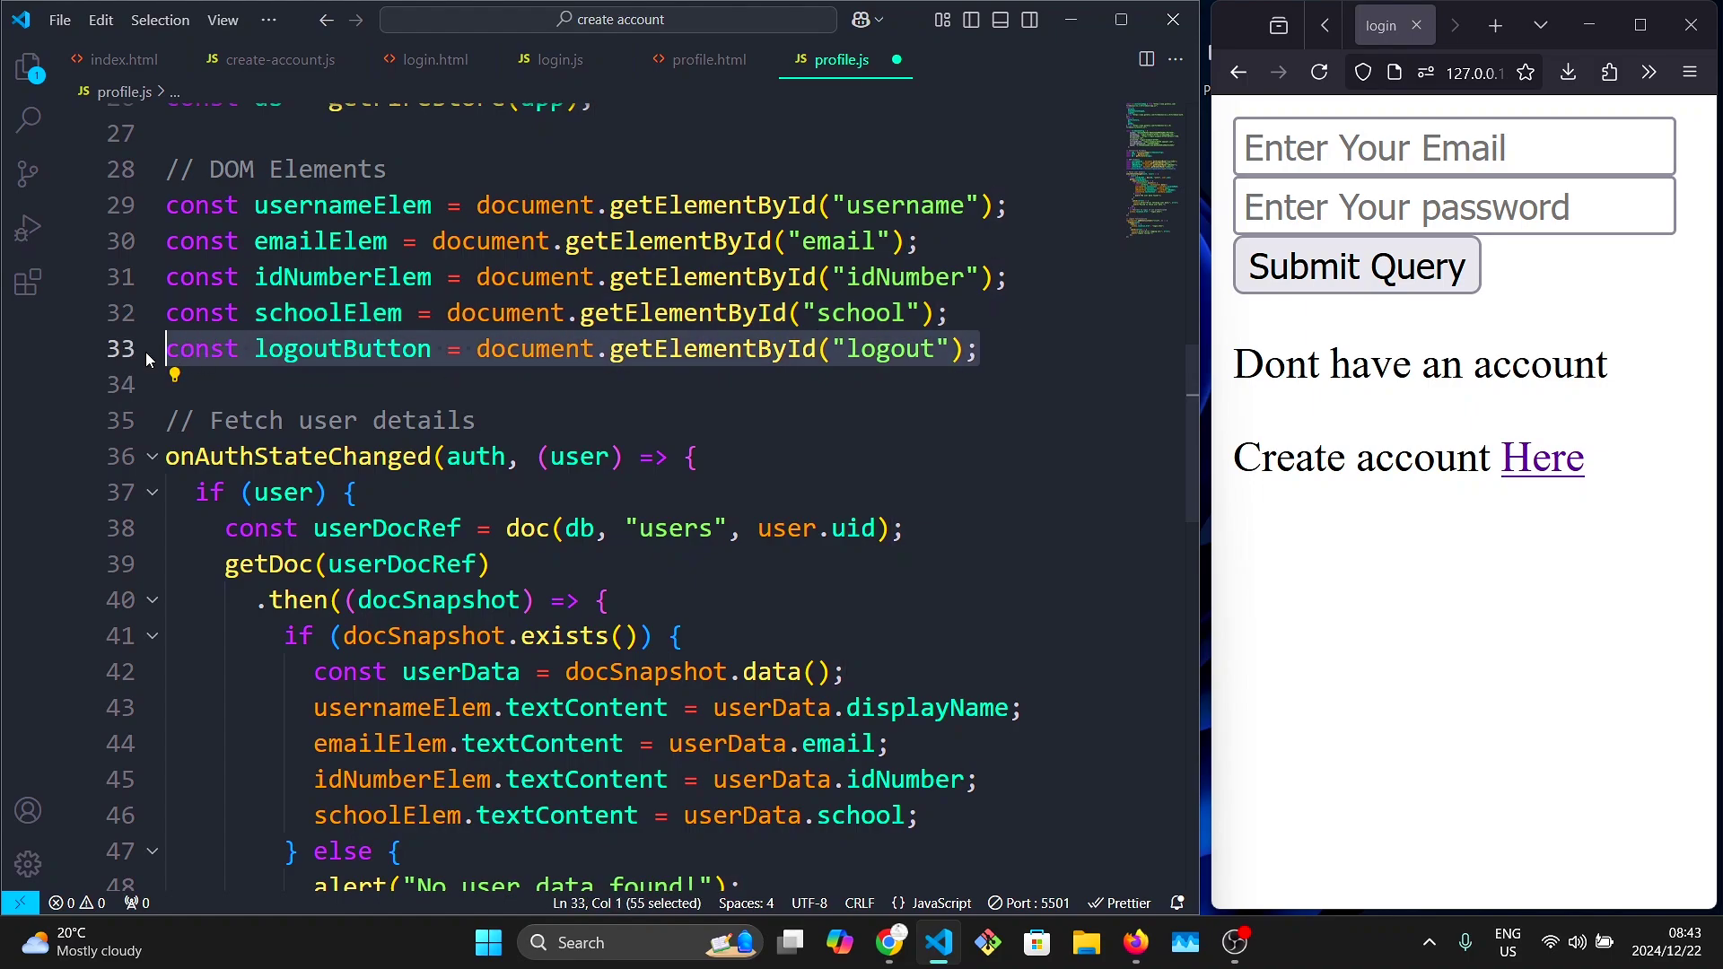
{"action": "key", "text": "ctrl+Tab"}
{"action": "key", "text": "ctrl+Tab"}
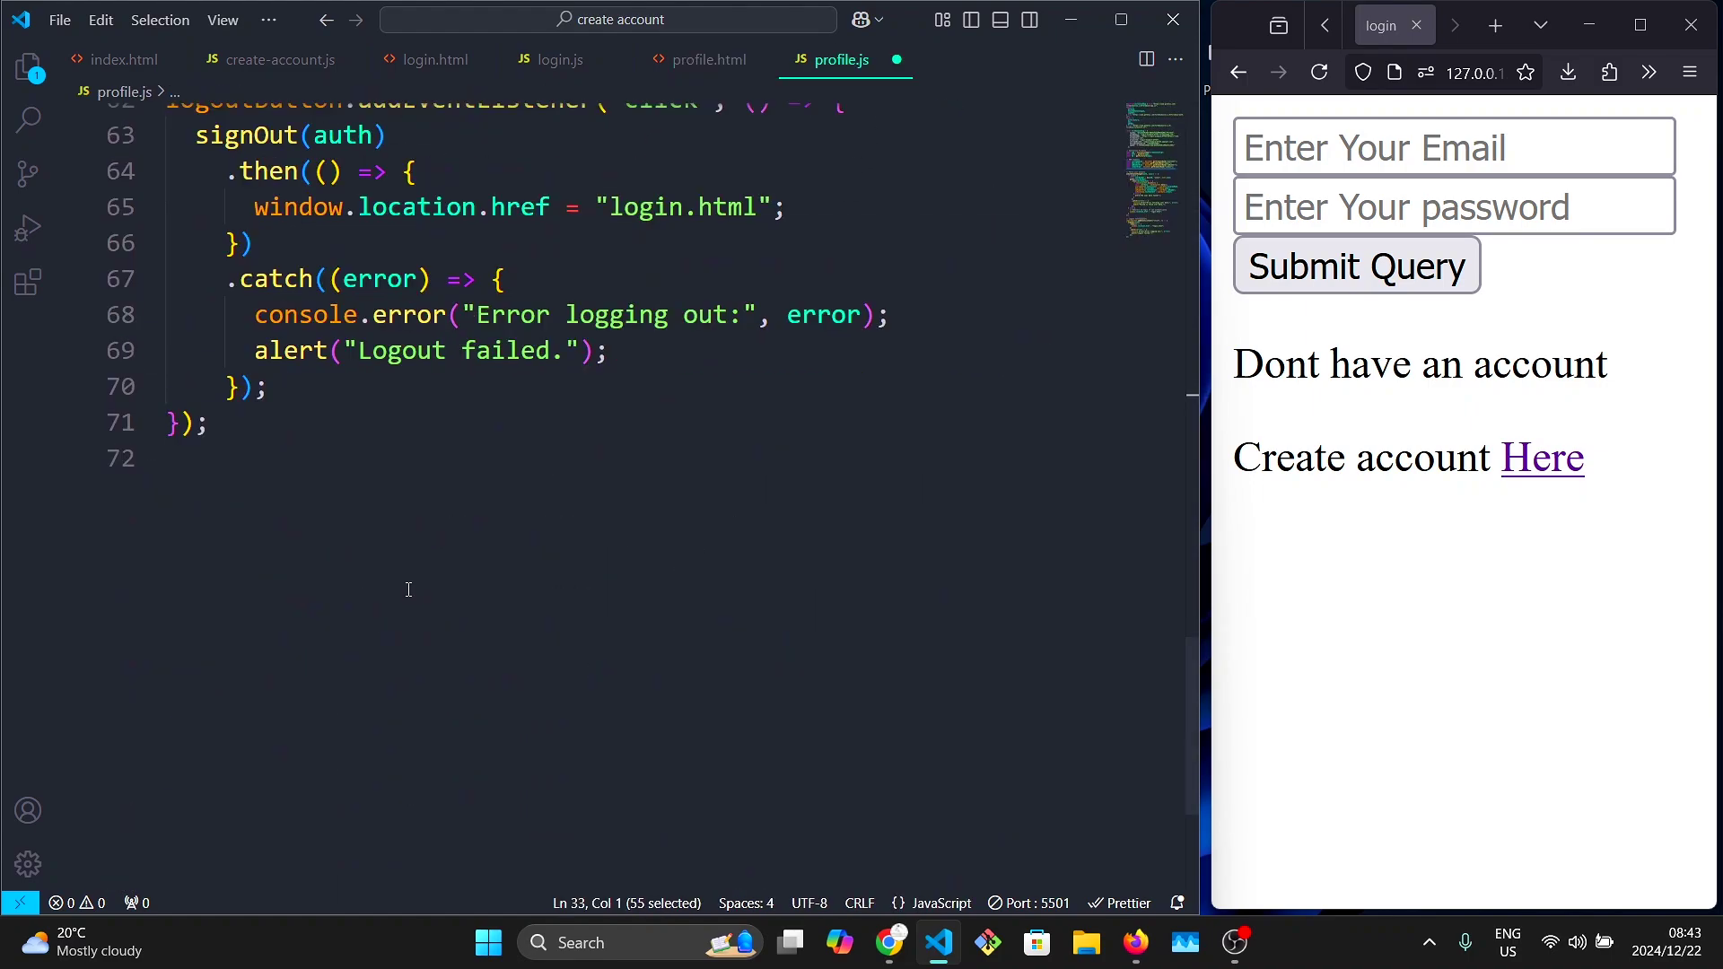
{"action": "scroll", "coordinate": [408, 591], "scroll_direction": "up", "scroll_amount": 3}
{"action": "double_click", "coordinate": [257, 380]}
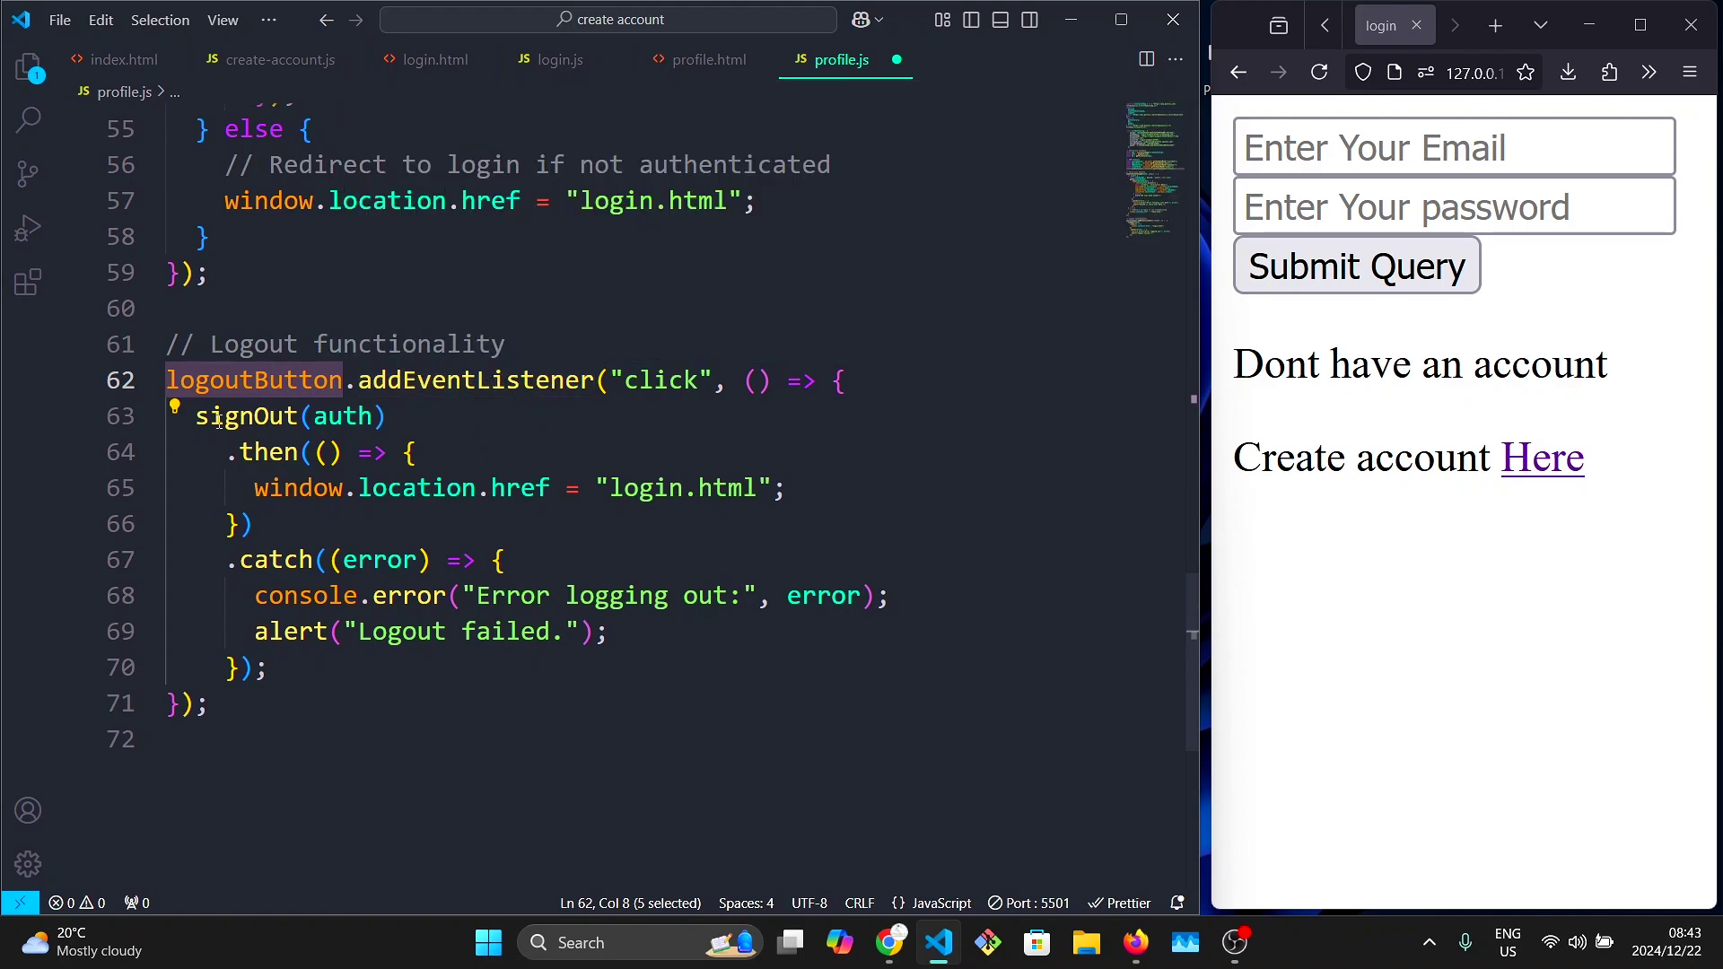
{"action": "left_click_drag", "start_coordinate": [197, 415], "coordinate": [350, 666]}
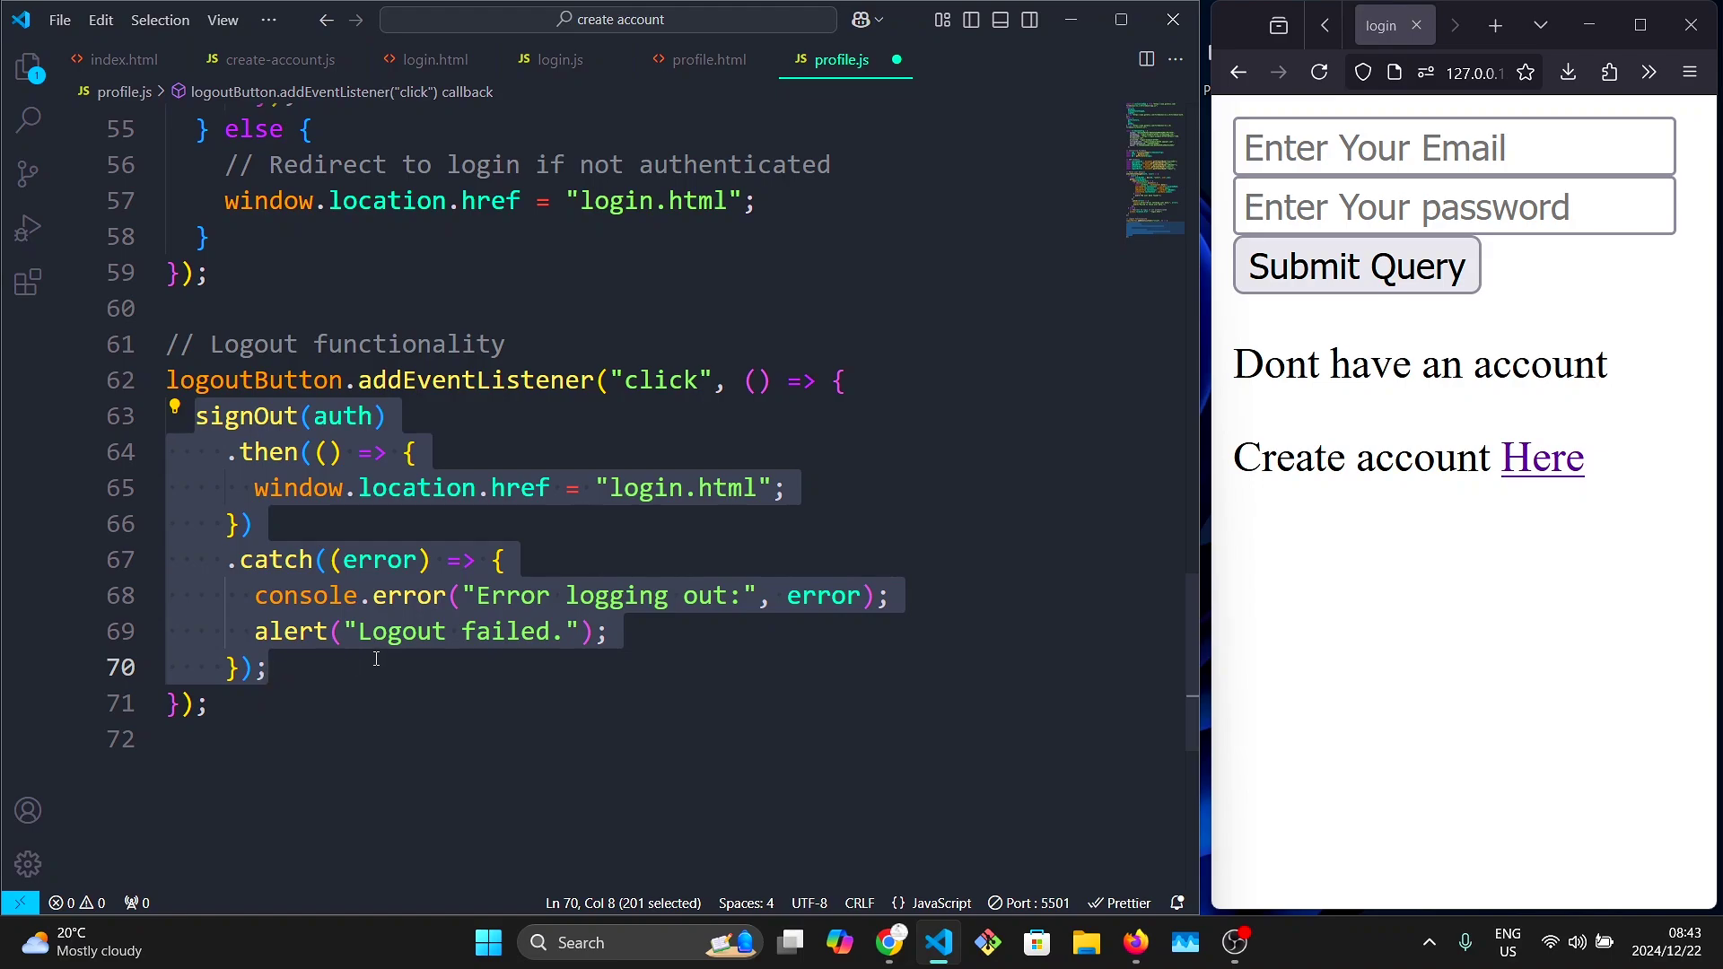
{"action": "key", "text": "ctrl+s"}
{"action": "scroll", "coordinate": [376, 658], "scroll_direction": "up", "scroll_amount": 5}
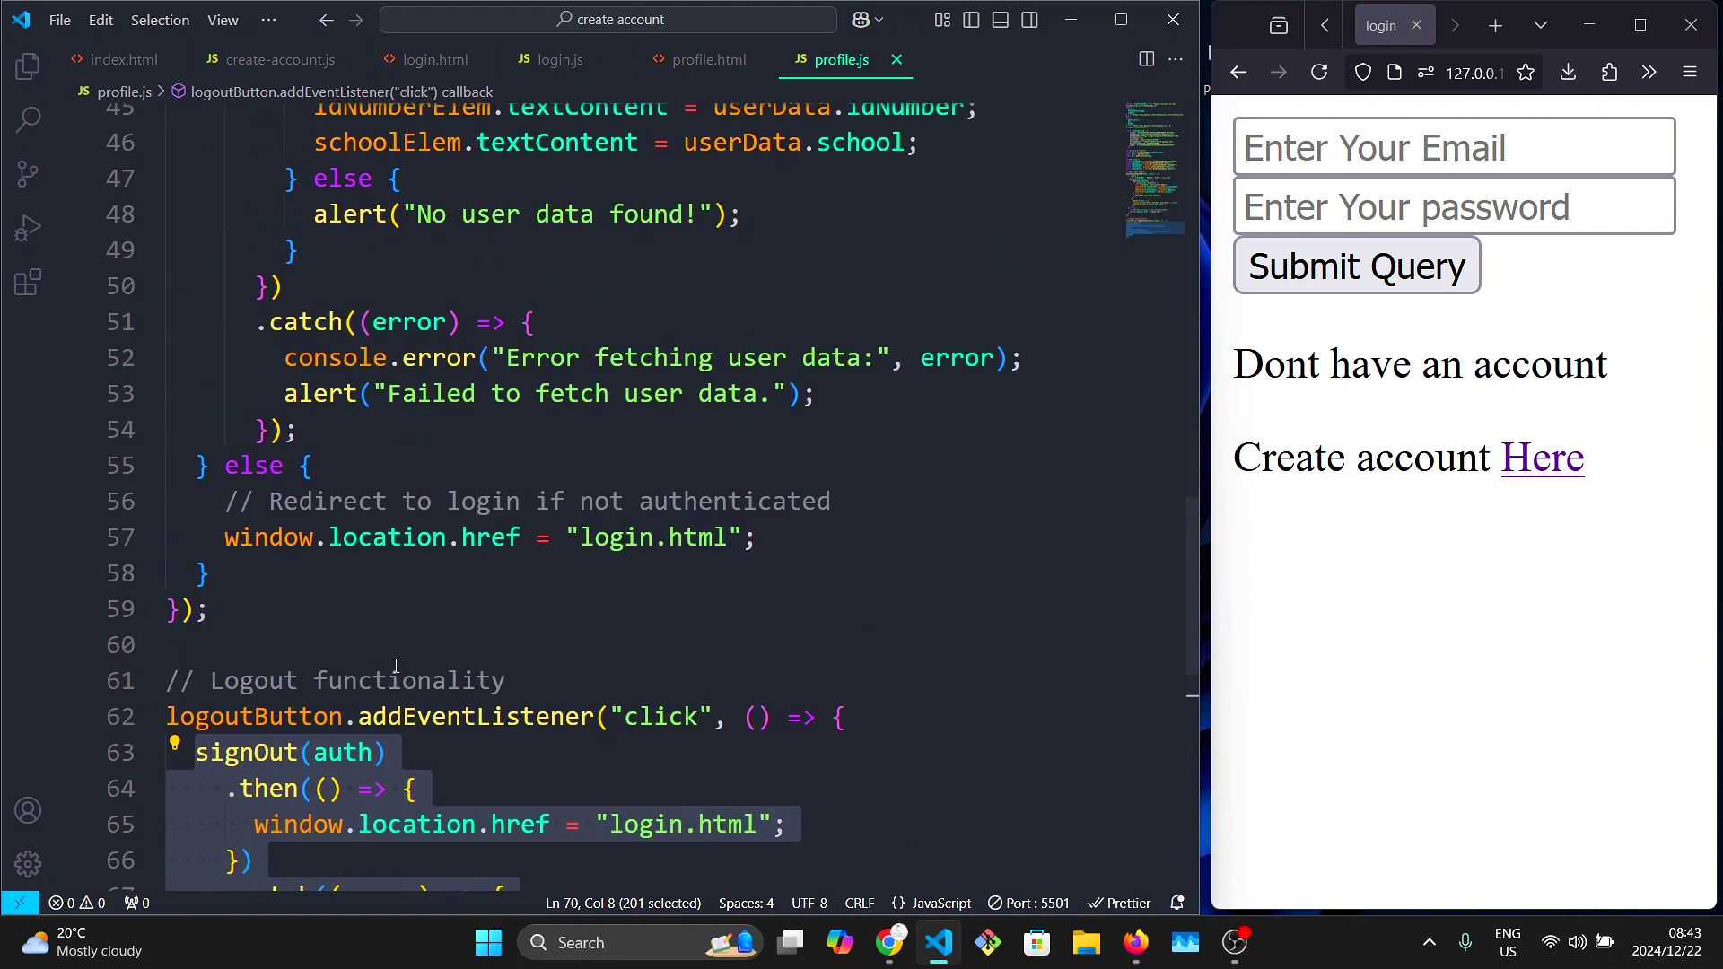
{"action": "scroll", "coordinate": [404, 658], "scroll_direction": "up", "scroll_amount": 3}
{"action": "scroll", "coordinate": [481, 656], "scroll_direction": "down", "scroll_amount": 4}
{"action": "scroll", "coordinate": [480, 658], "scroll_direction": "up", "scroll_amount": 4}
{"action": "scroll", "coordinate": [480, 657], "scroll_direction": "up", "scroll_amount": 4}
{"action": "scroll", "coordinate": [538, 646], "scroll_direction": "down", "scroll_amount": 2}
{"action": "scroll", "coordinate": [576, 644], "scroll_direction": "down", "scroll_amount": 1}
{"action": "scroll", "coordinate": [576, 644], "scroll_direction": "down", "scroll_amount": 3}
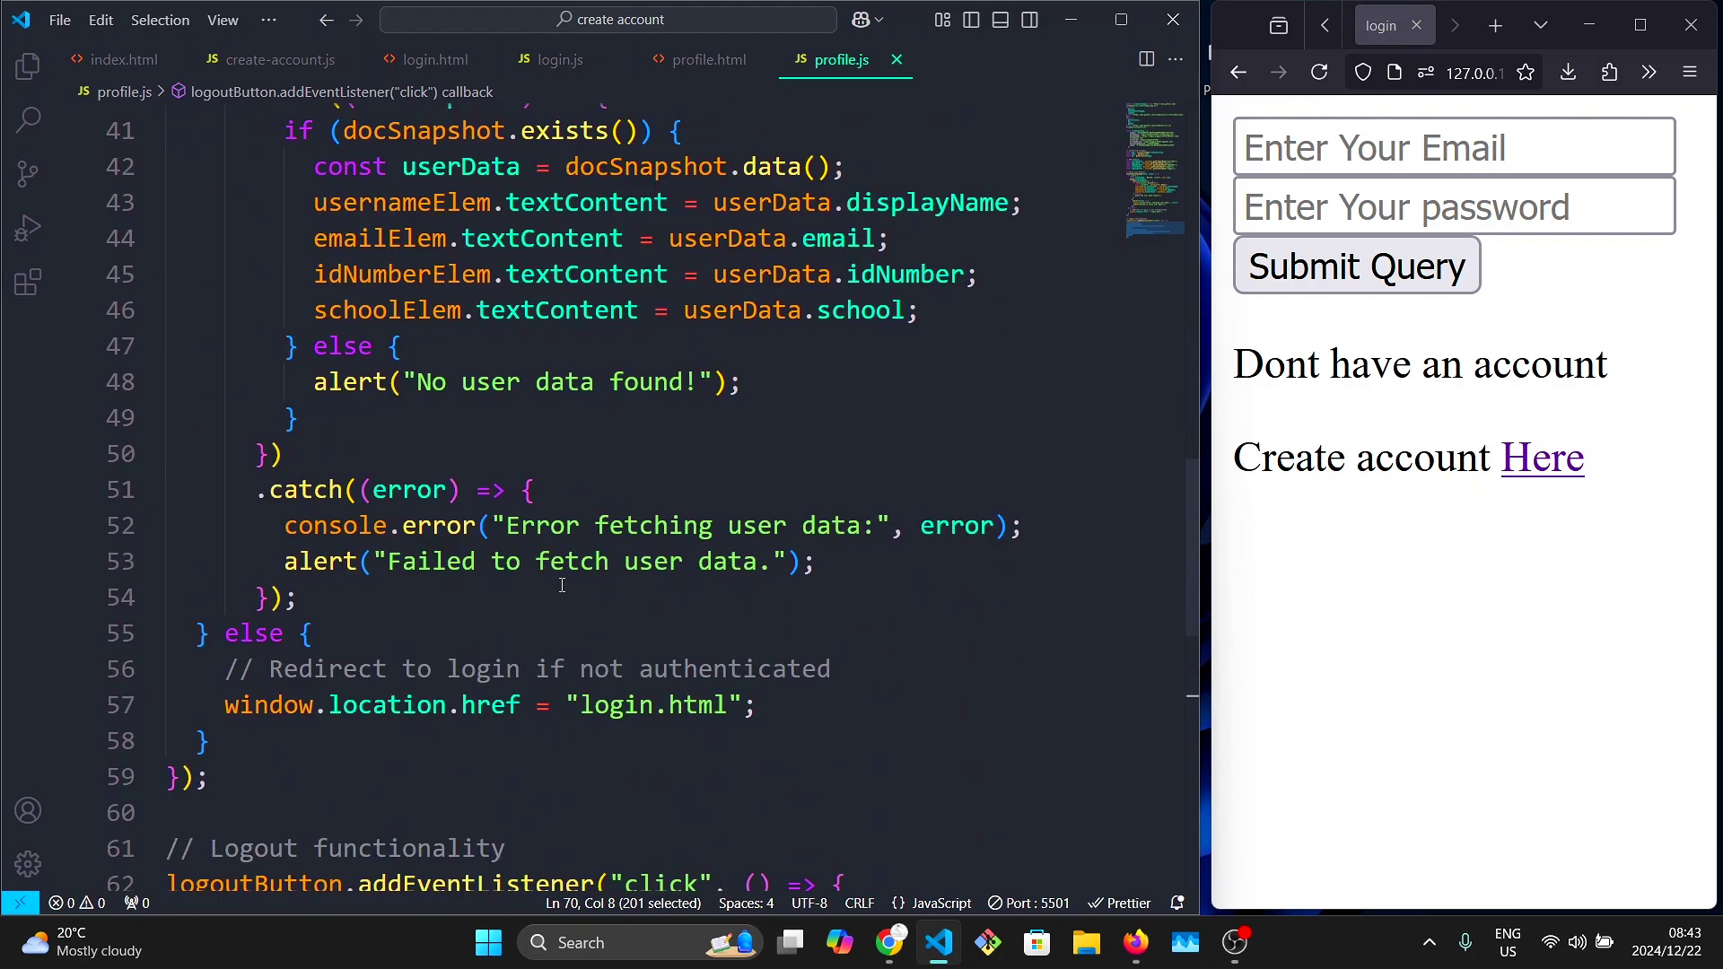
{"action": "scroll", "coordinate": [479, 585], "scroll_direction": "up", "scroll_amount": 3}
{"action": "scroll", "coordinate": [428, 470], "scroll_direction": "up", "scroll_amount": 4}
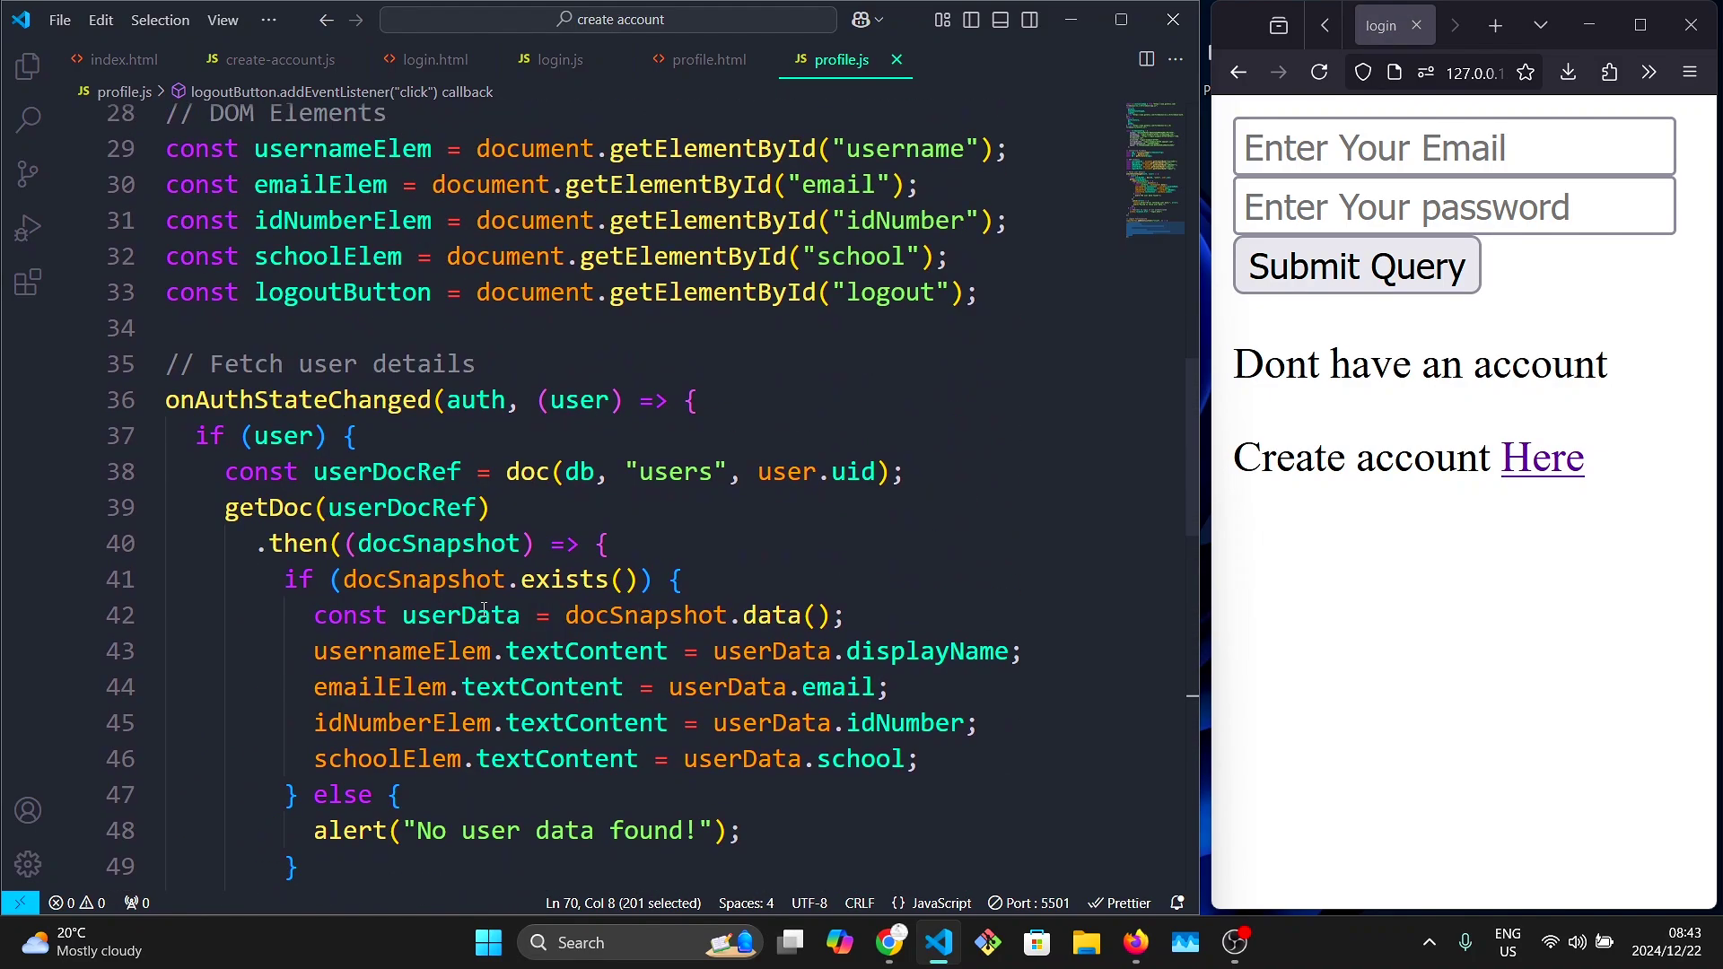
{"action": "scroll", "coordinate": [509, 679], "scroll_direction": "up", "scroll_amount": 4}
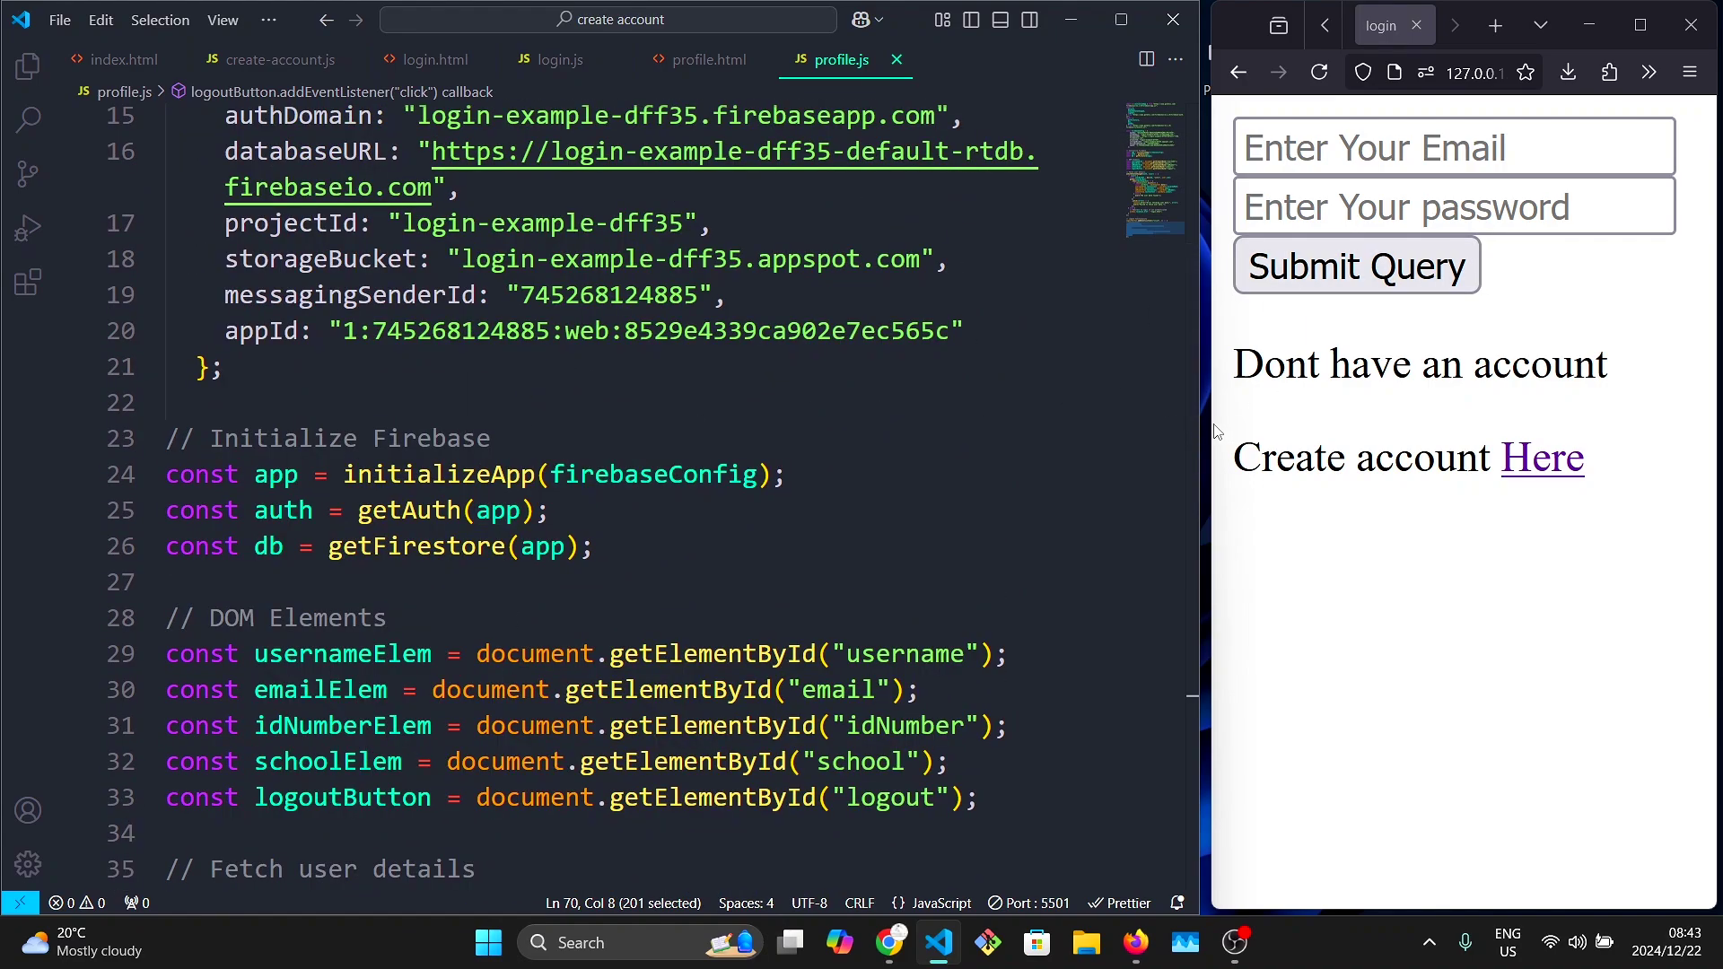
Widen Firefox, go to the Create Account page, and enter a test username
{"action": "mouse_move", "coordinate": [1206, 431]}
{"action": "left_mouse_down"}
{"action": "mouse_move", "coordinate": [926, 431]}
{"action": "mouse_move", "coordinate": [454, 482]}
{"action": "left_mouse_up"}
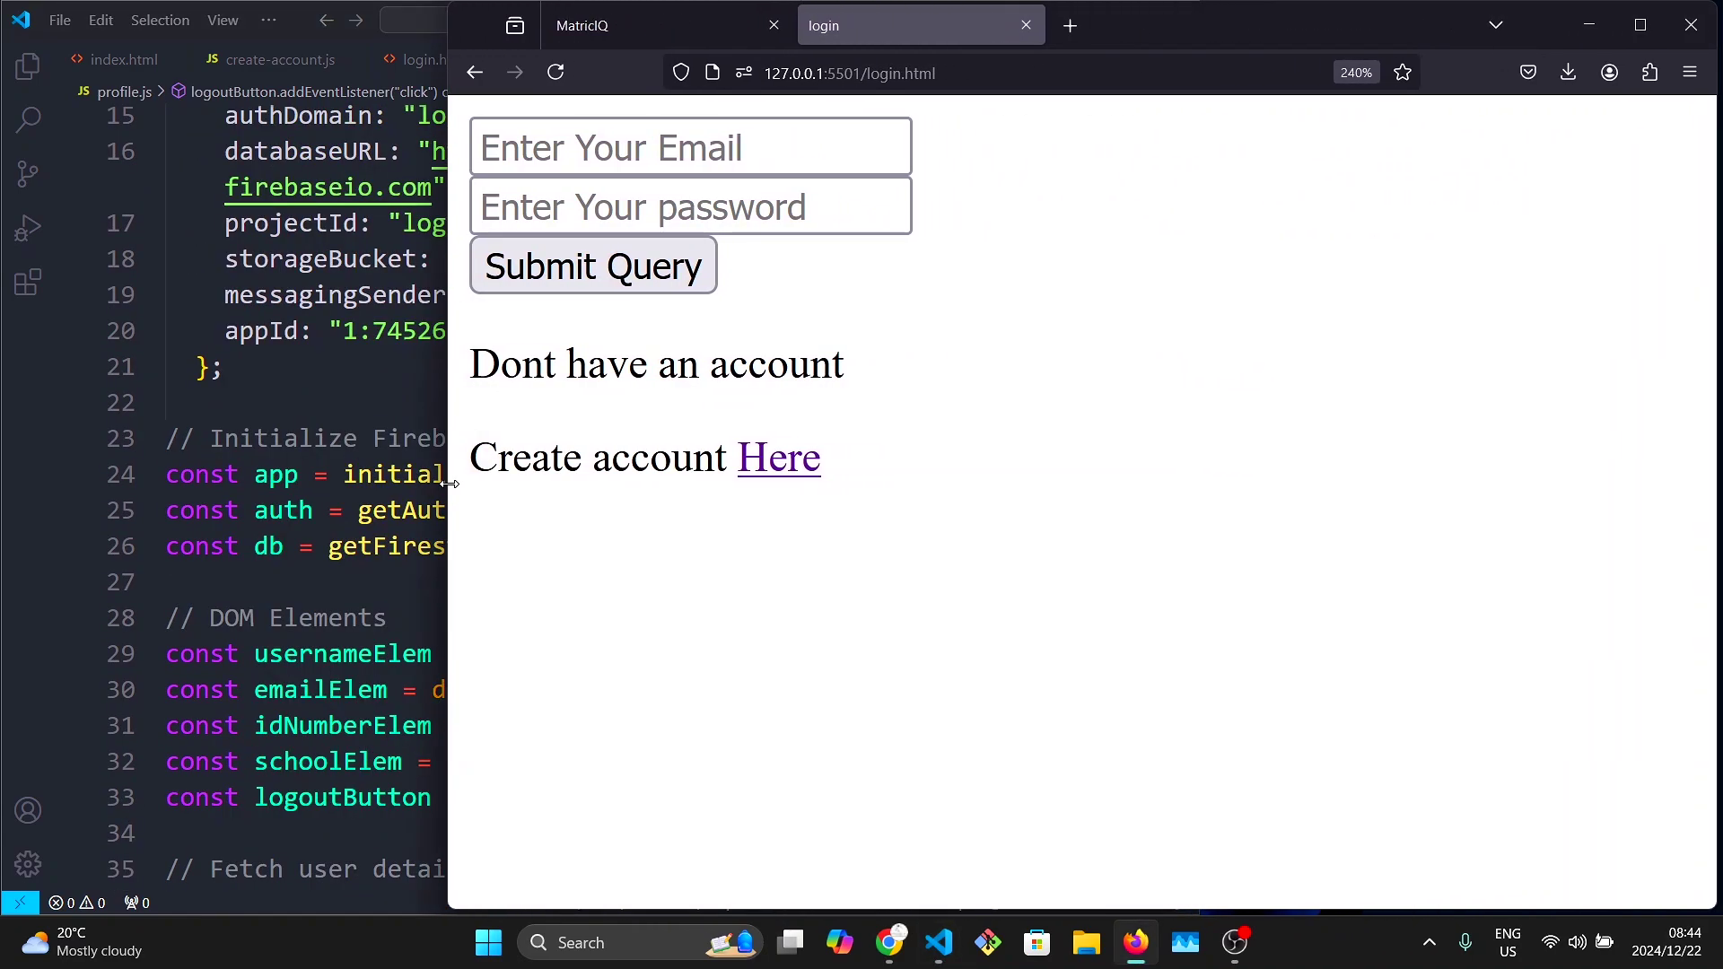
{"action": "left_click", "coordinate": [776, 461]}
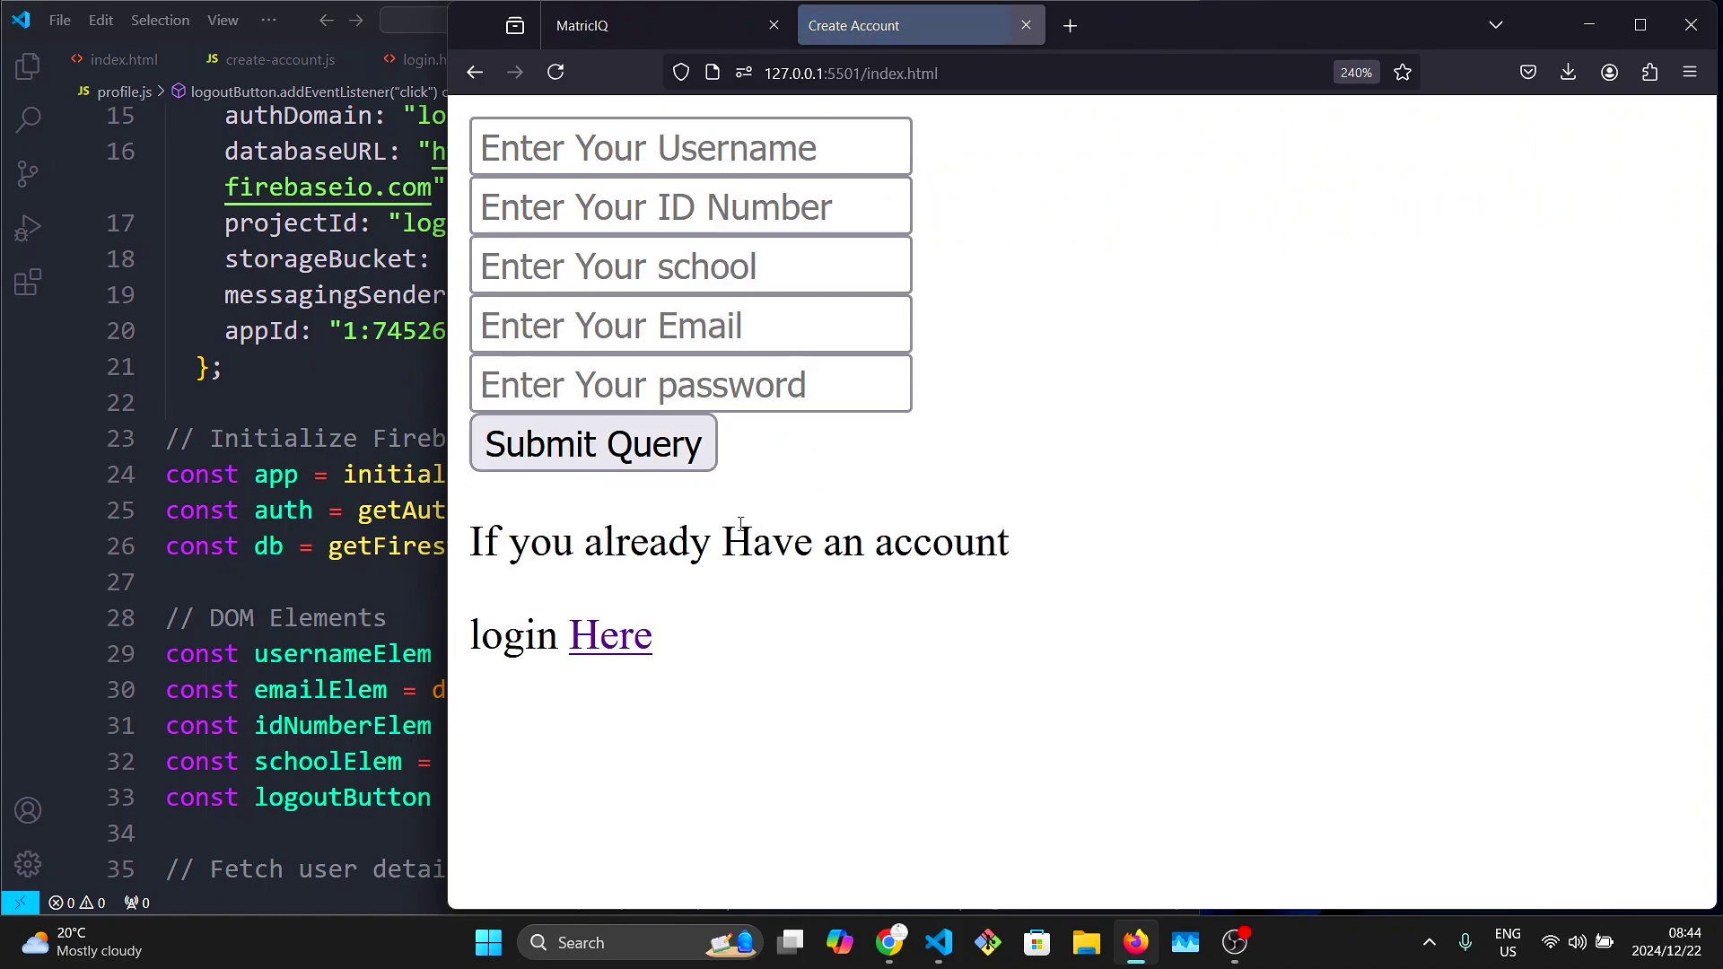
{"action": "left_click", "coordinate": [703, 202]}
{"action": "left_click", "coordinate": [689, 148]}
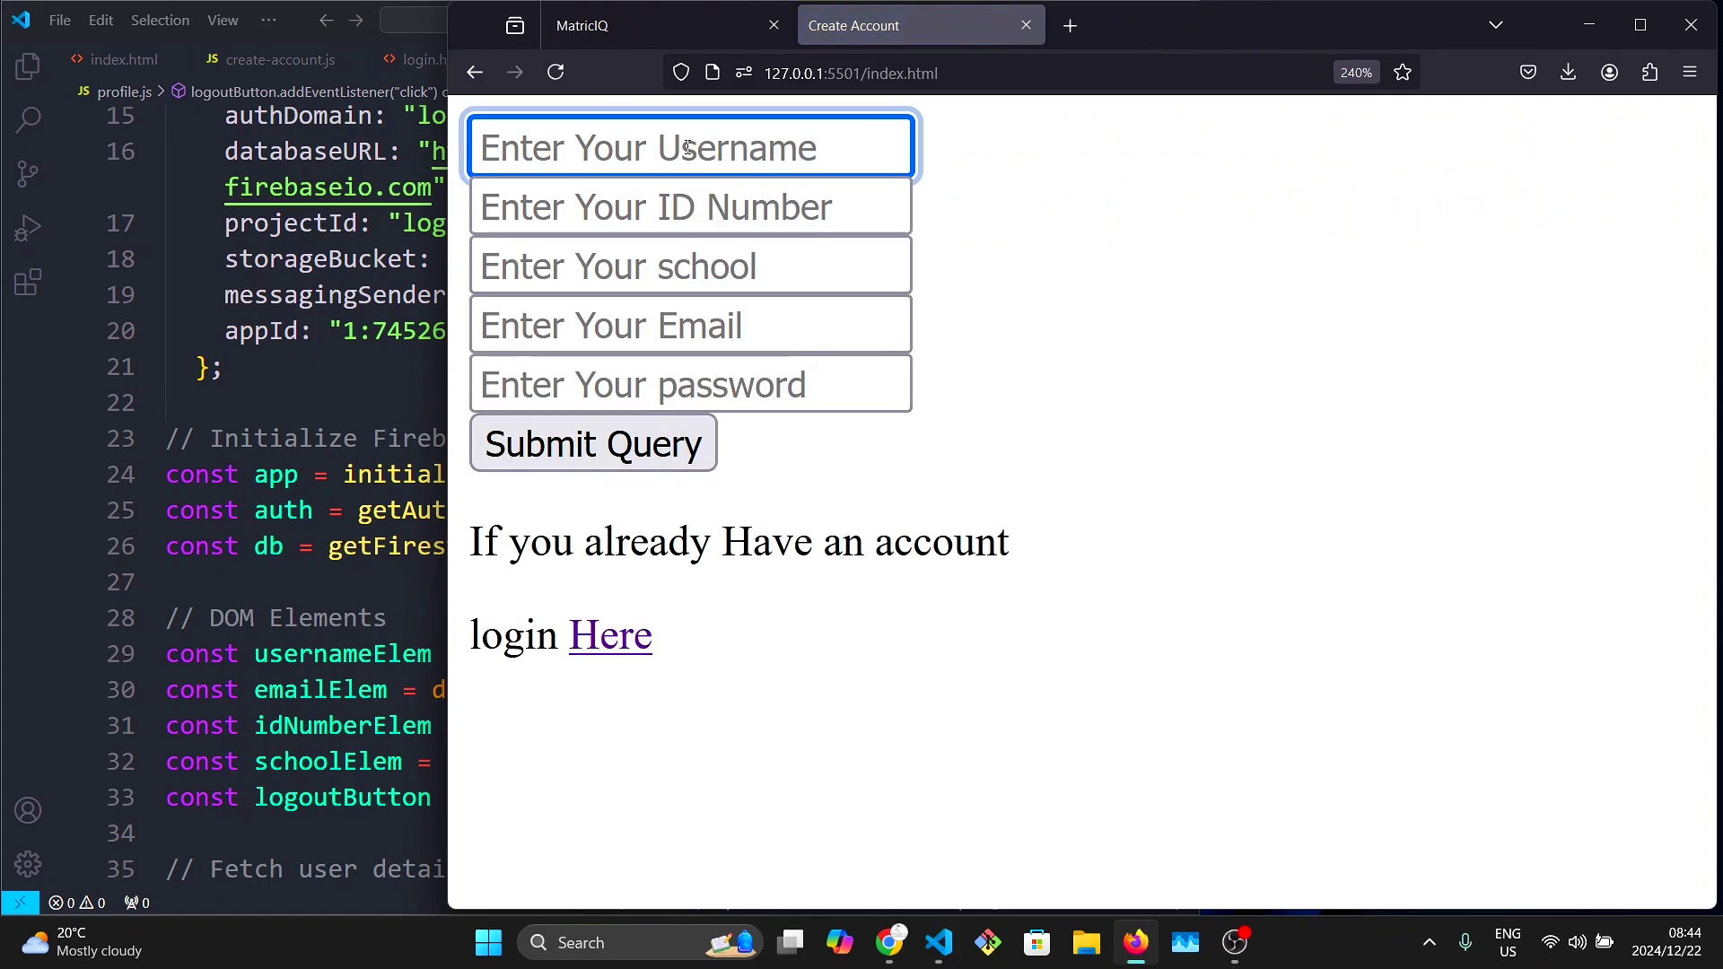
{"action": "type", "text": "V"}
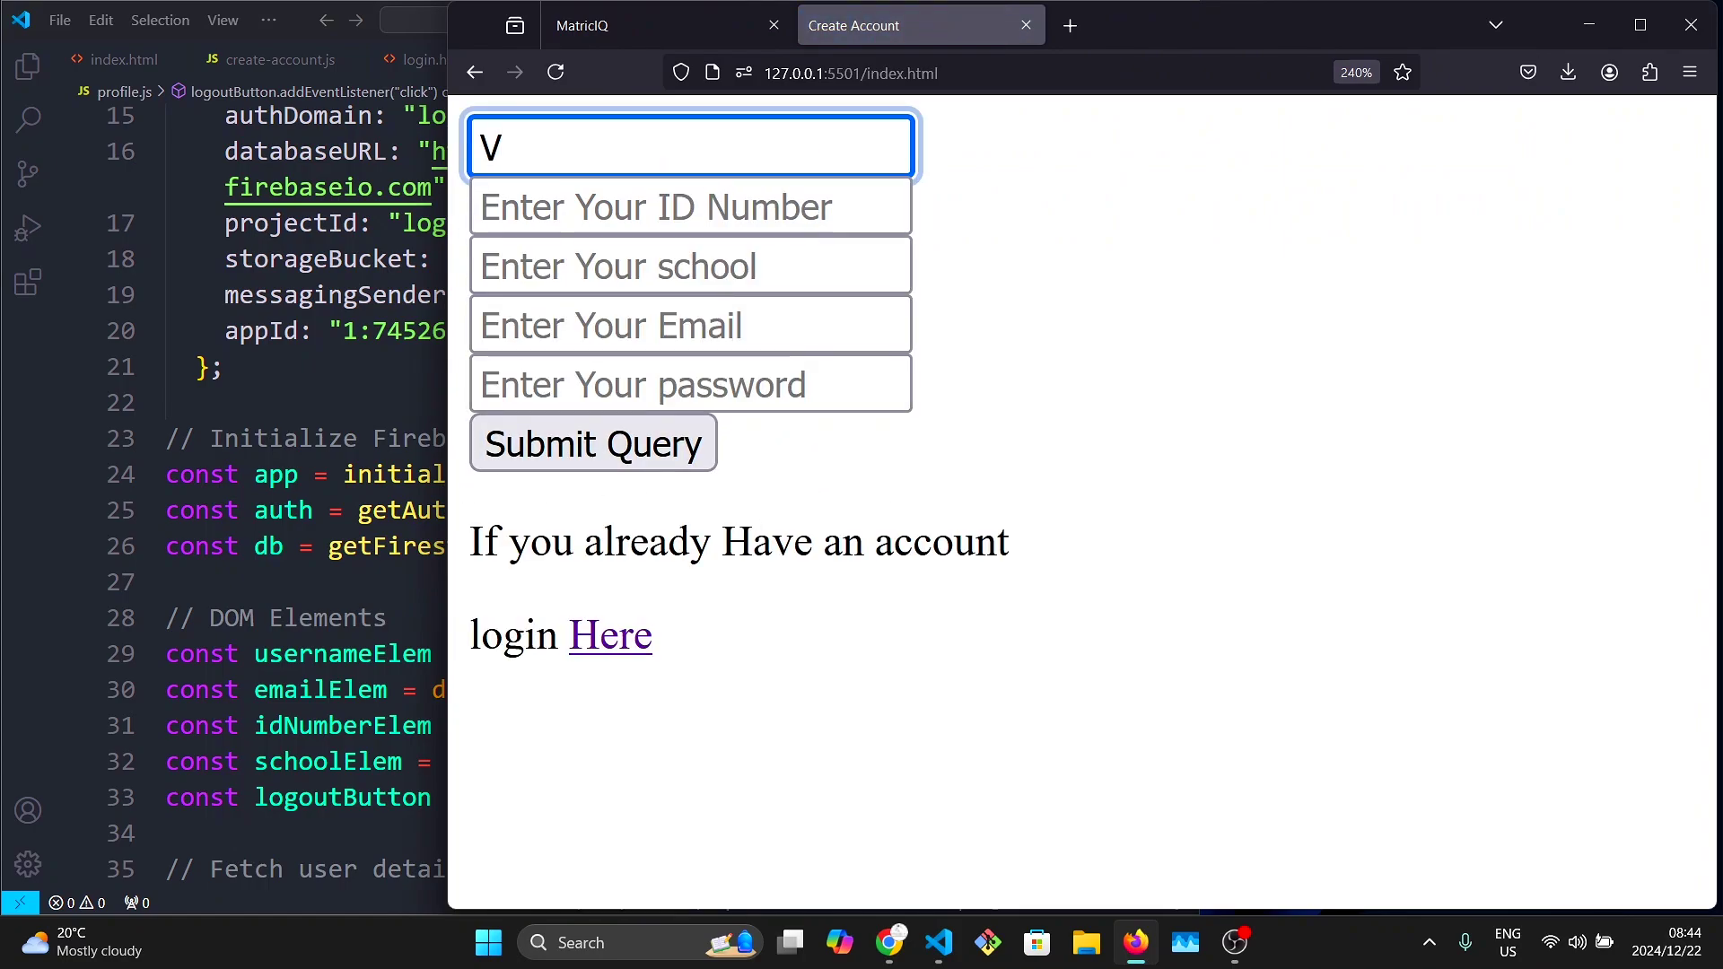
{"action": "type", "text": "ector Media"}
Enter the ID number, school UL, email and password, then submit the form
{"action": "left_click", "coordinate": [685, 220]}
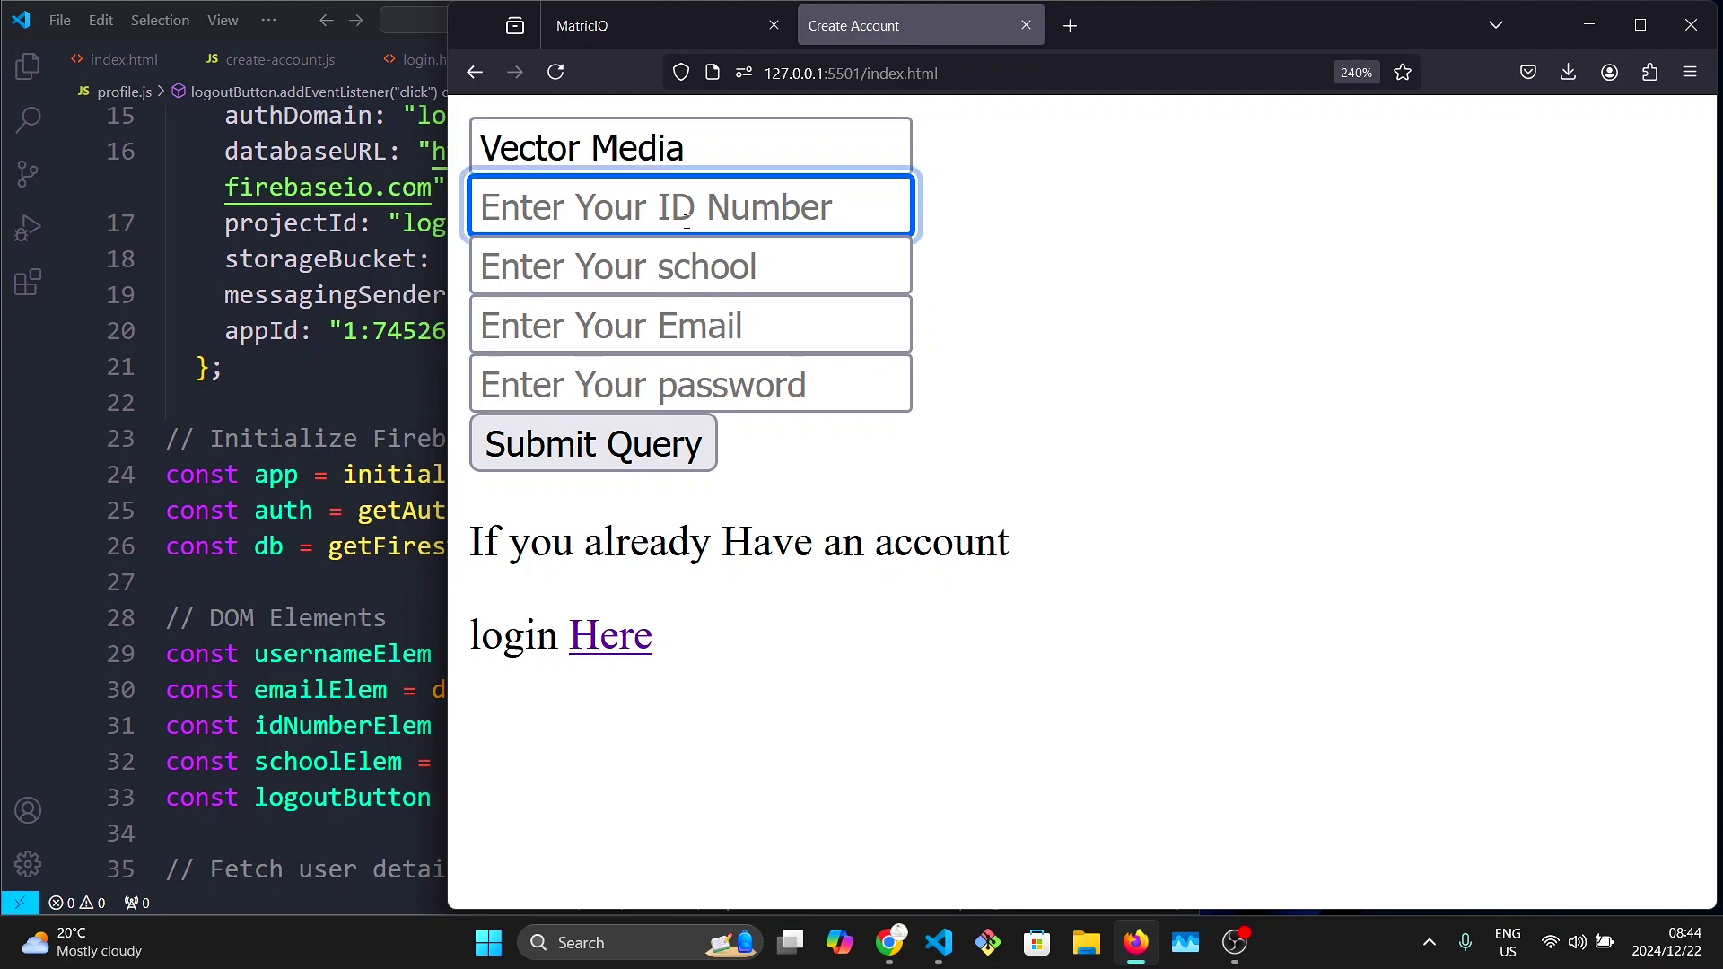
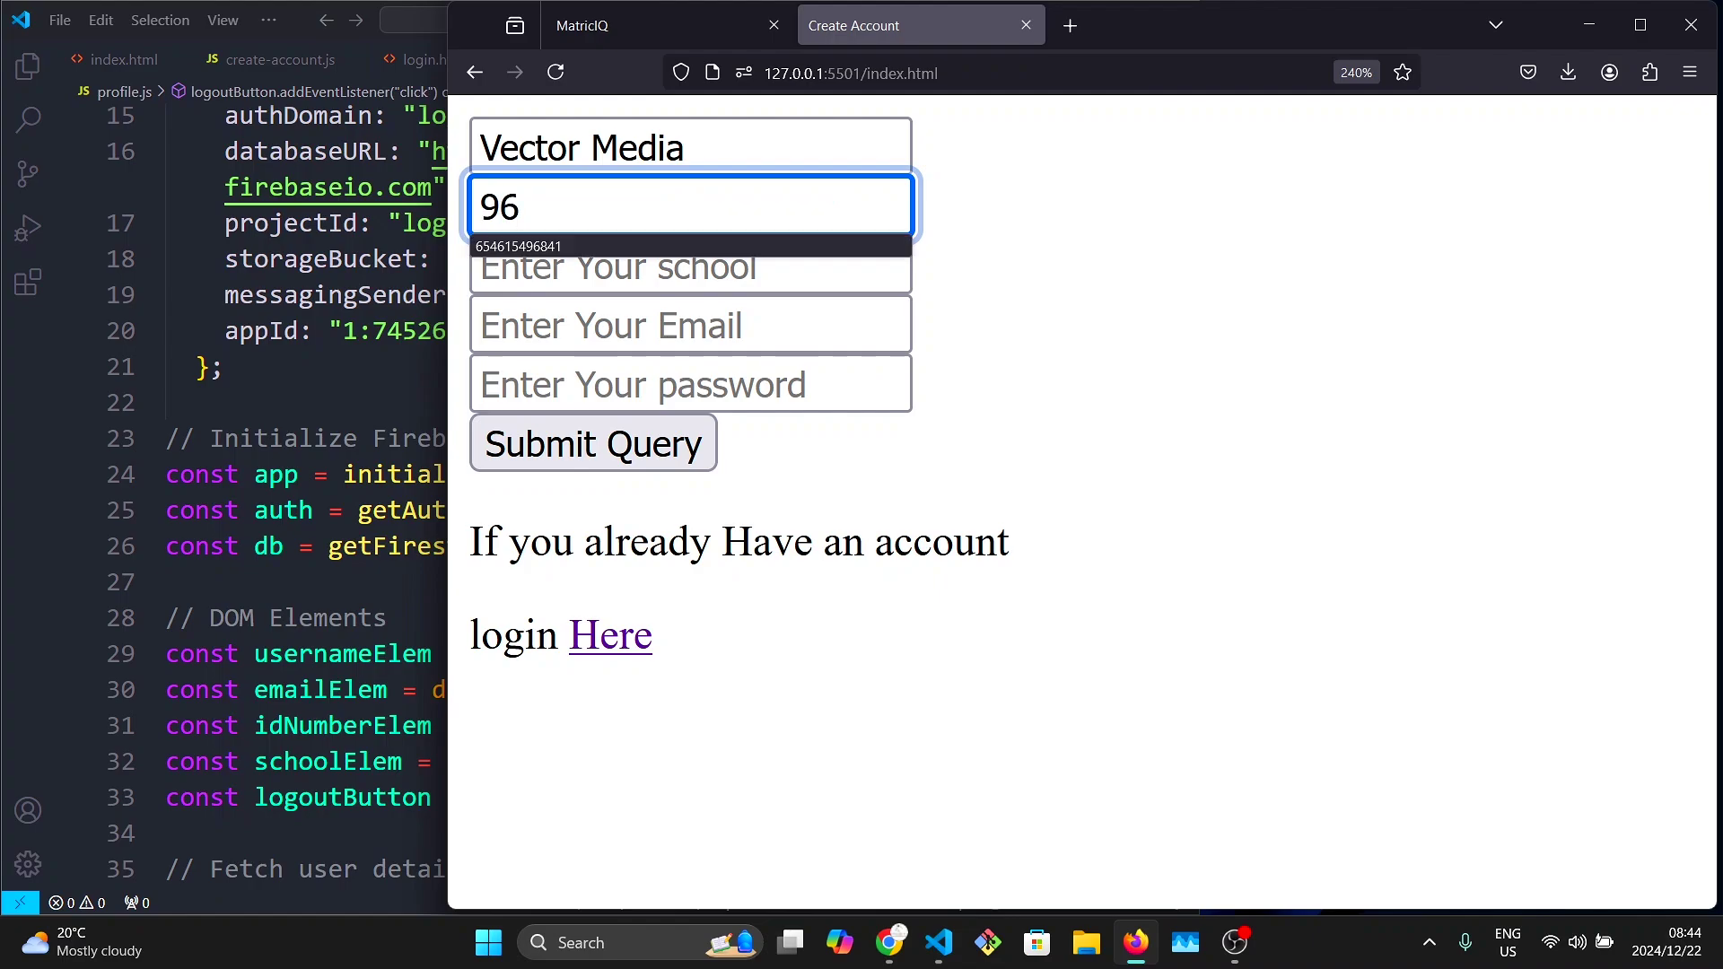
{"action": "key", "text": "BackSpace"}
{"action": "key", "text": "BackSpace"}
{"action": "key", "text": "BackSpace"}
{"action": "key", "text": "BackSpace"}
{"action": "key", "text": "BackSpace"}
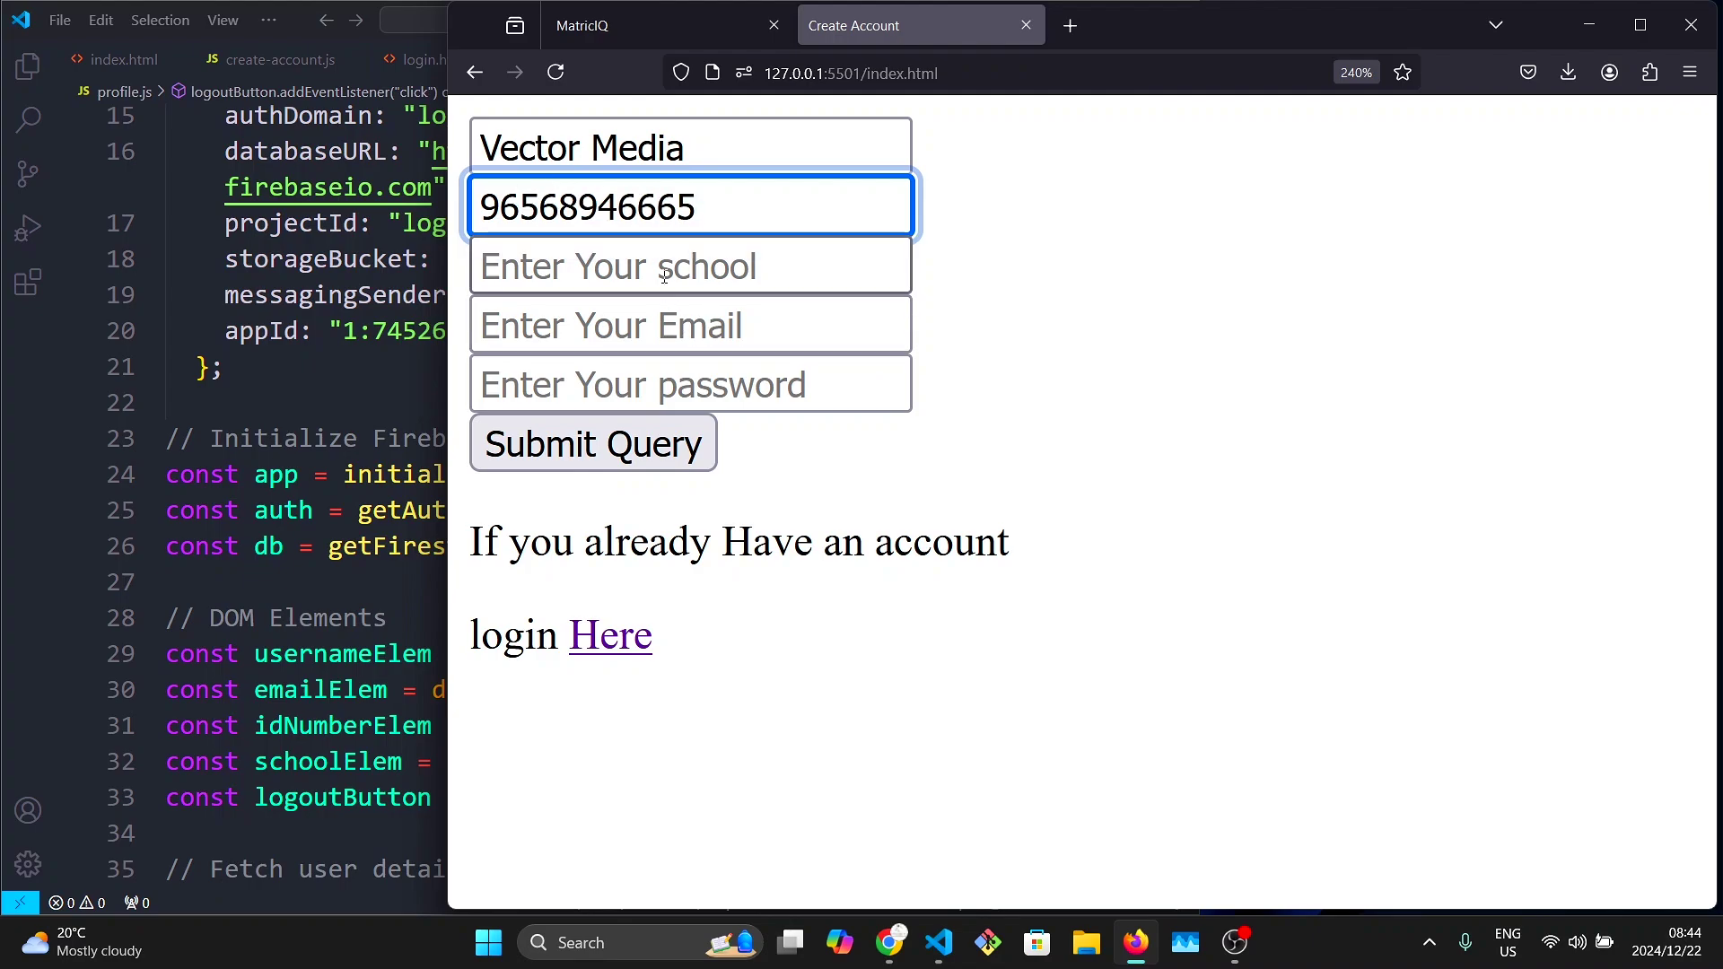
{"action": "left_click", "coordinate": [663, 272]}
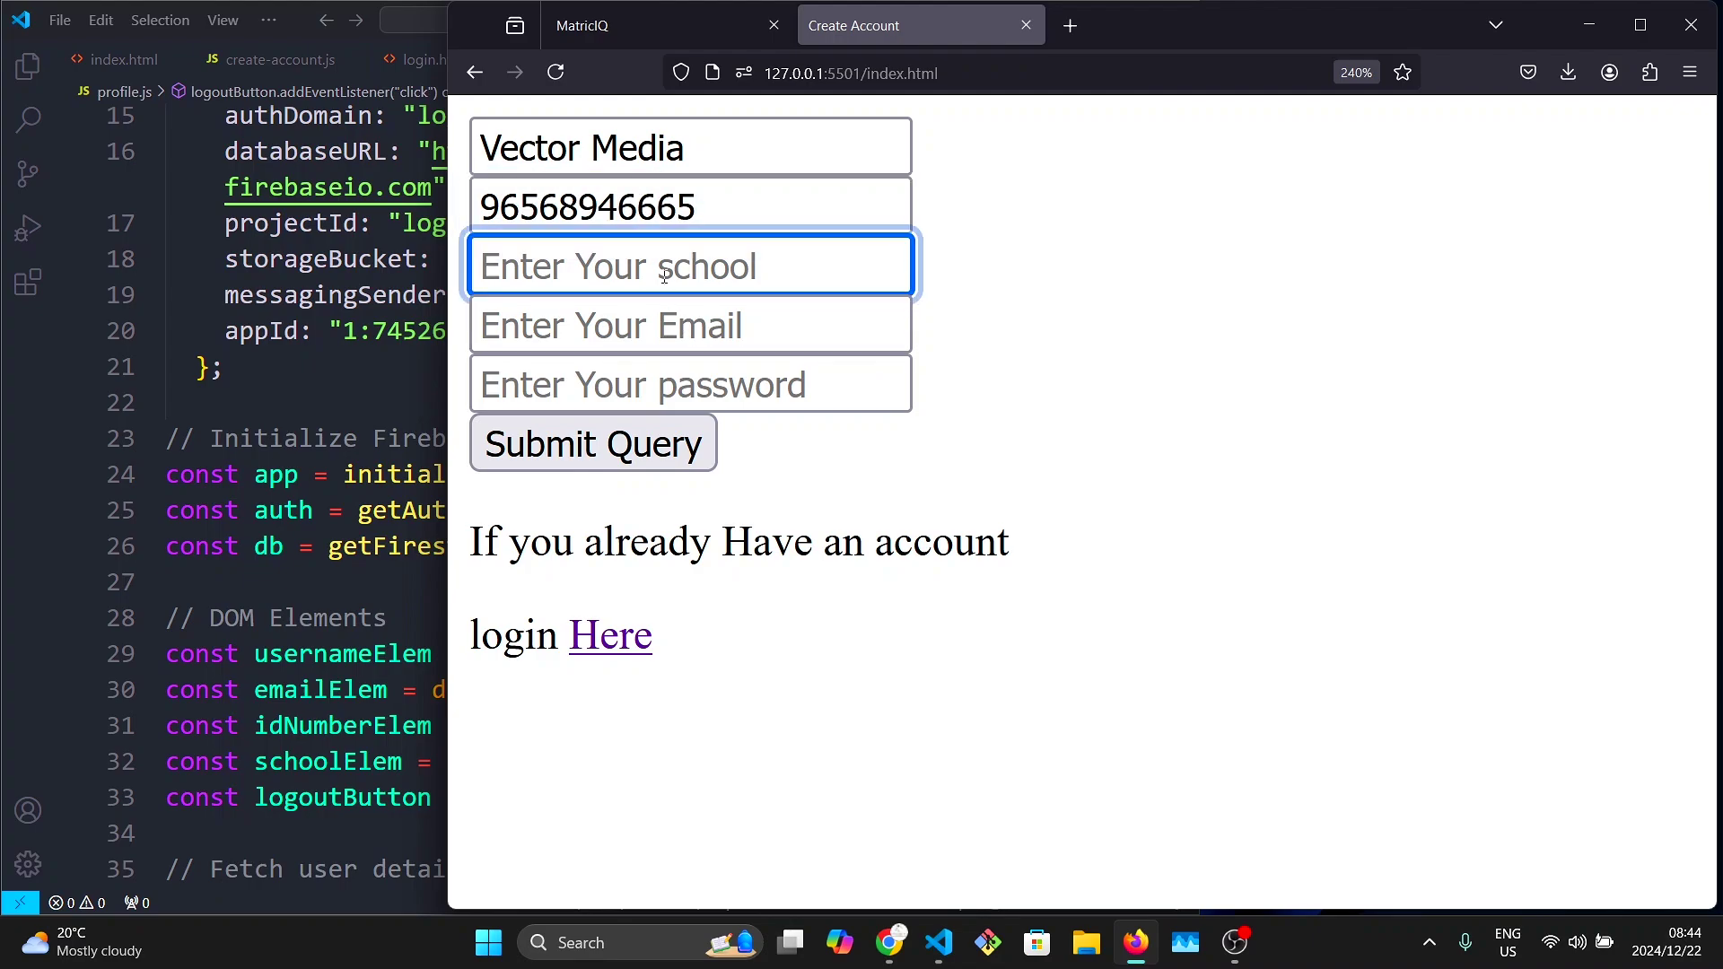
{"action": "type", "text": "UL"}
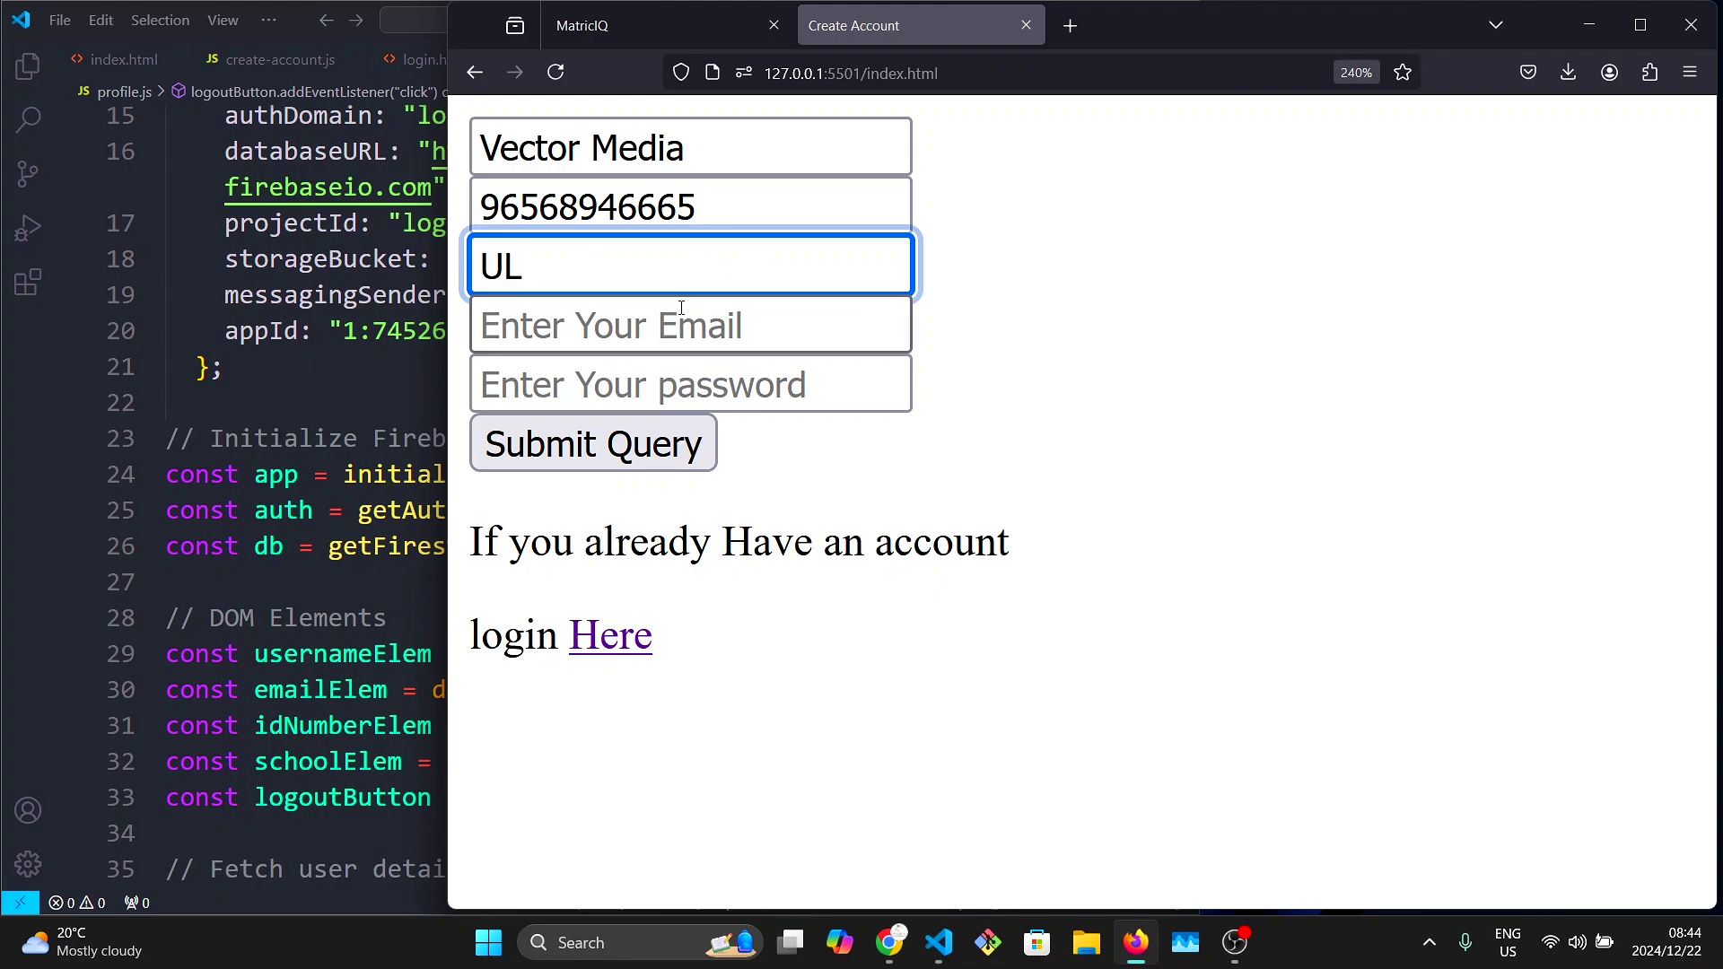
{"action": "left_click", "coordinate": [643, 334]}
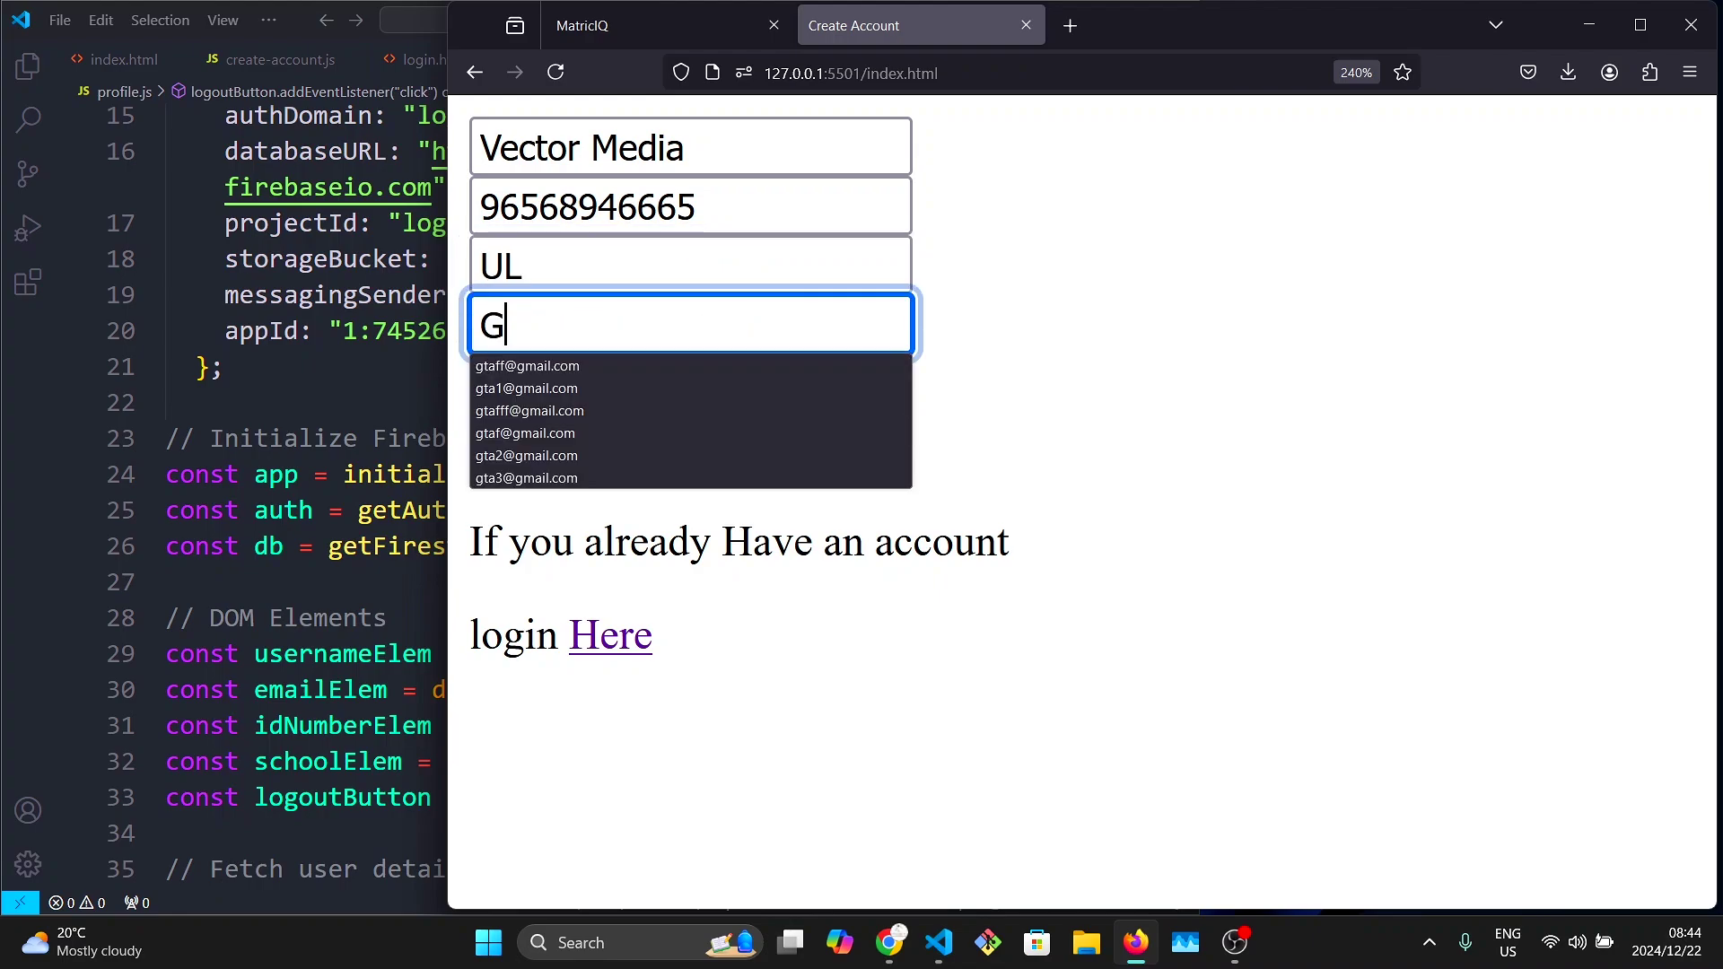
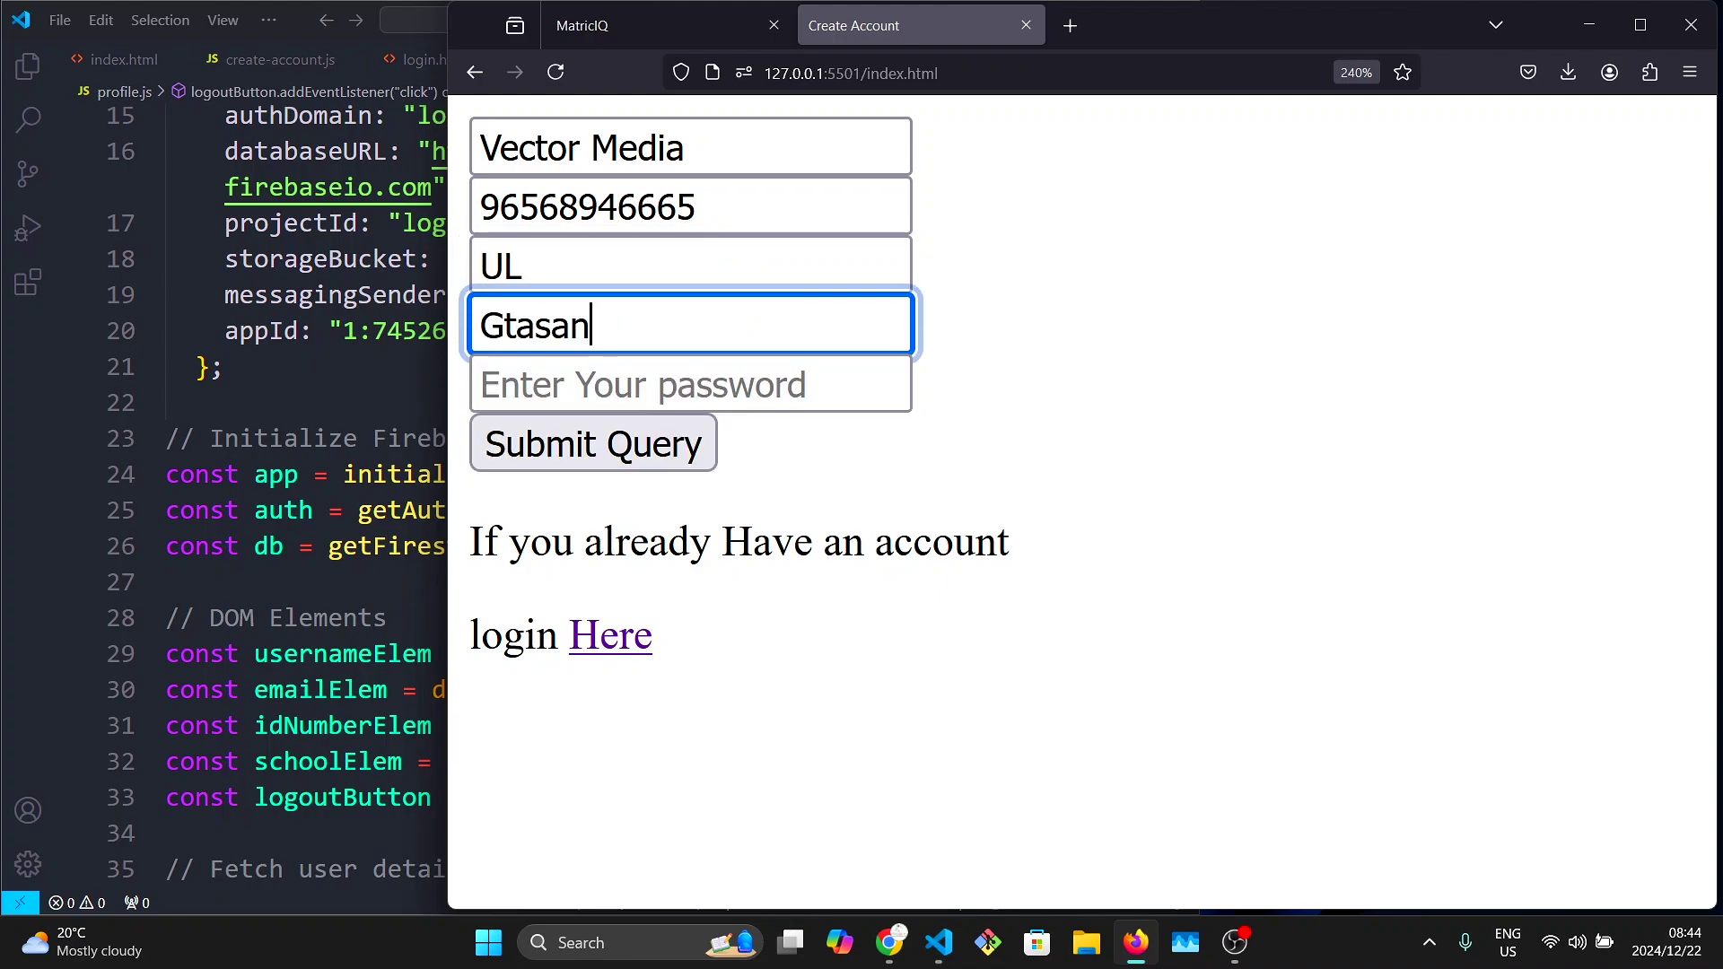
{"action": "left_click", "coordinate": [612, 391]}
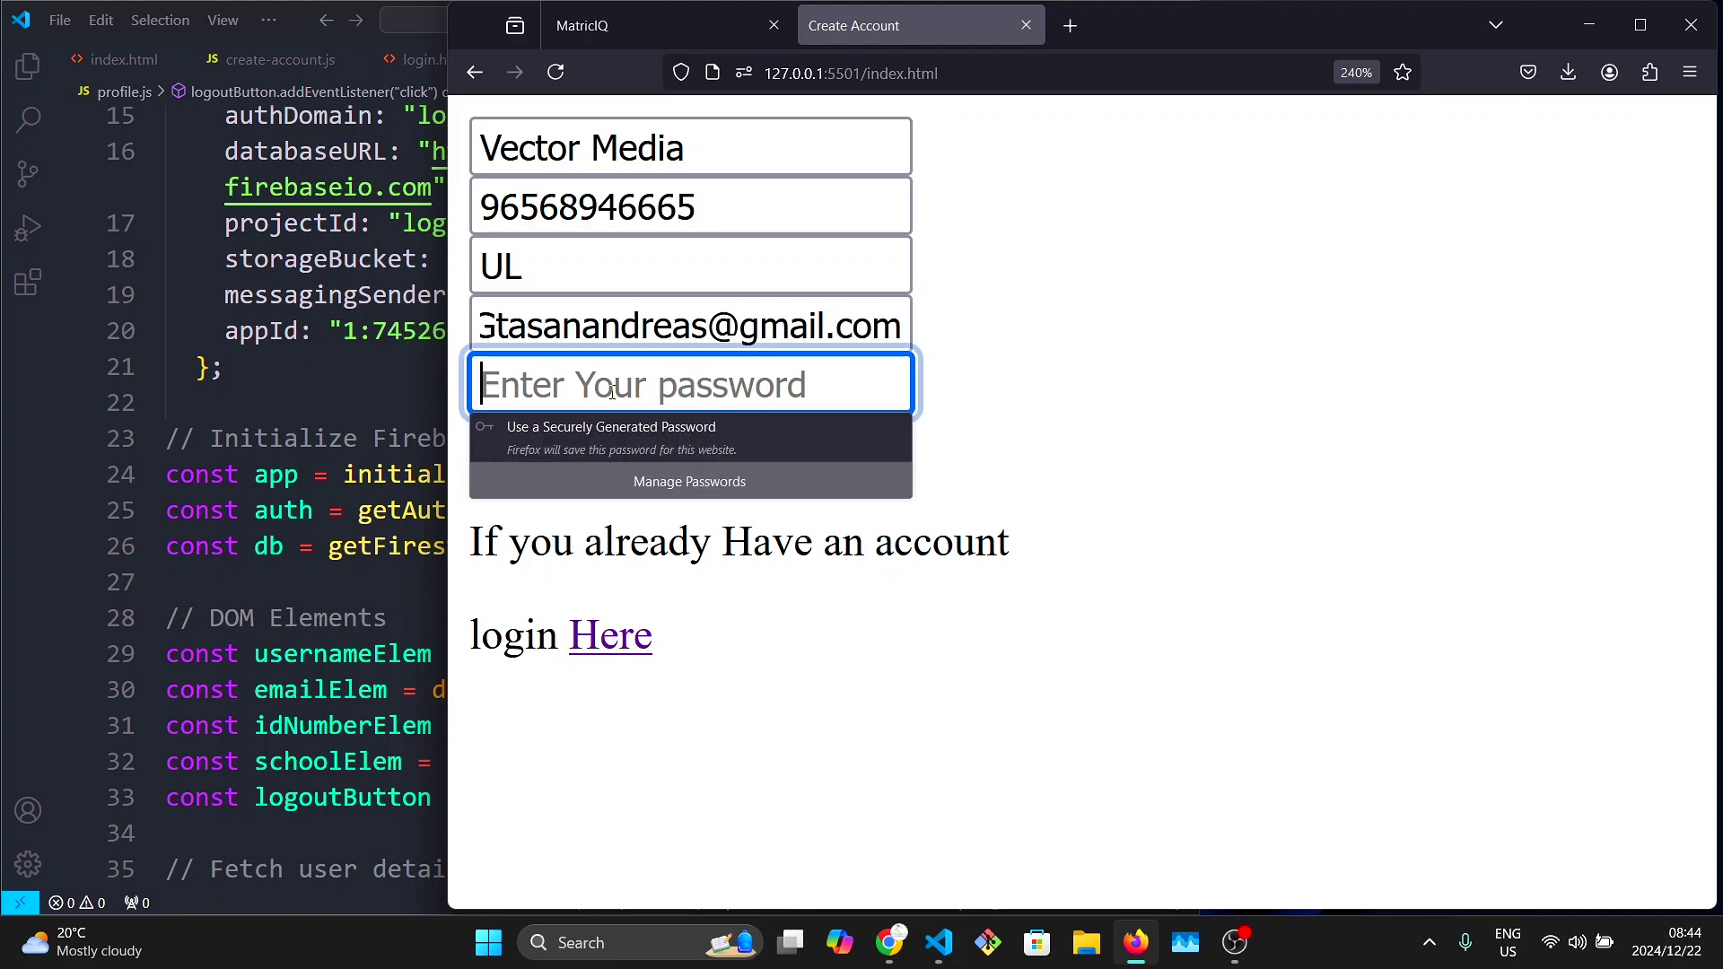
{"action": "left_click", "coordinate": [596, 444]}
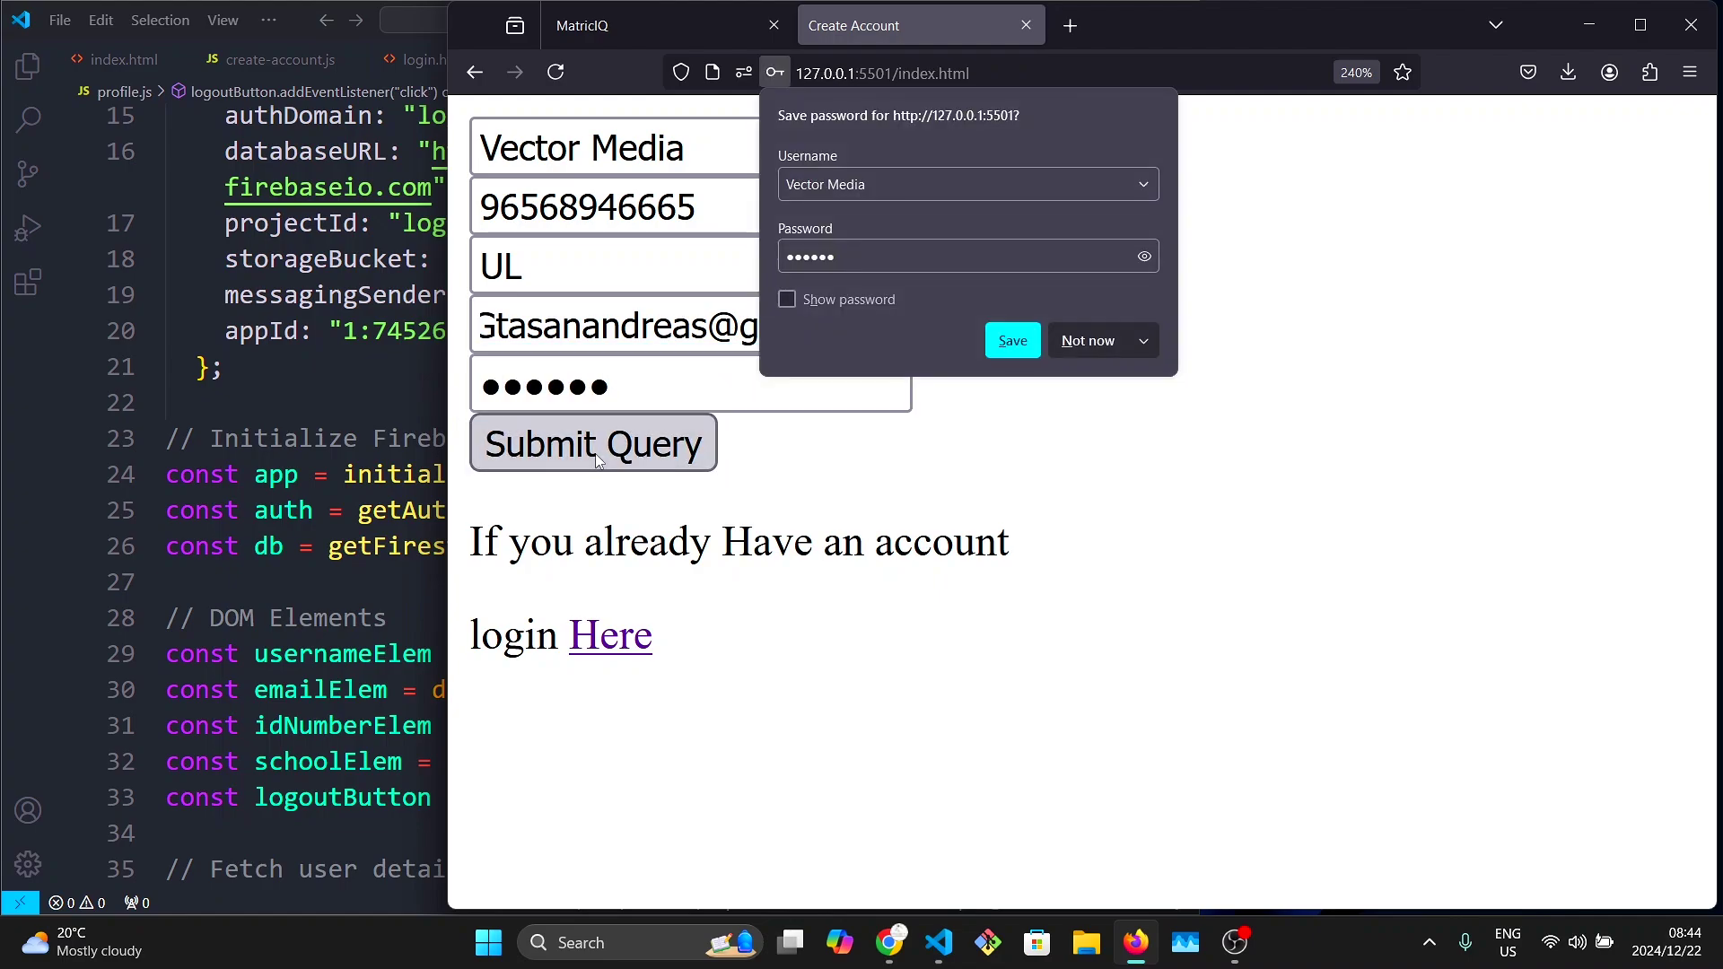
Decline saving the password and check the profile's username, email, ID number and school UL
{"action": "left_click", "coordinate": [1078, 352]}
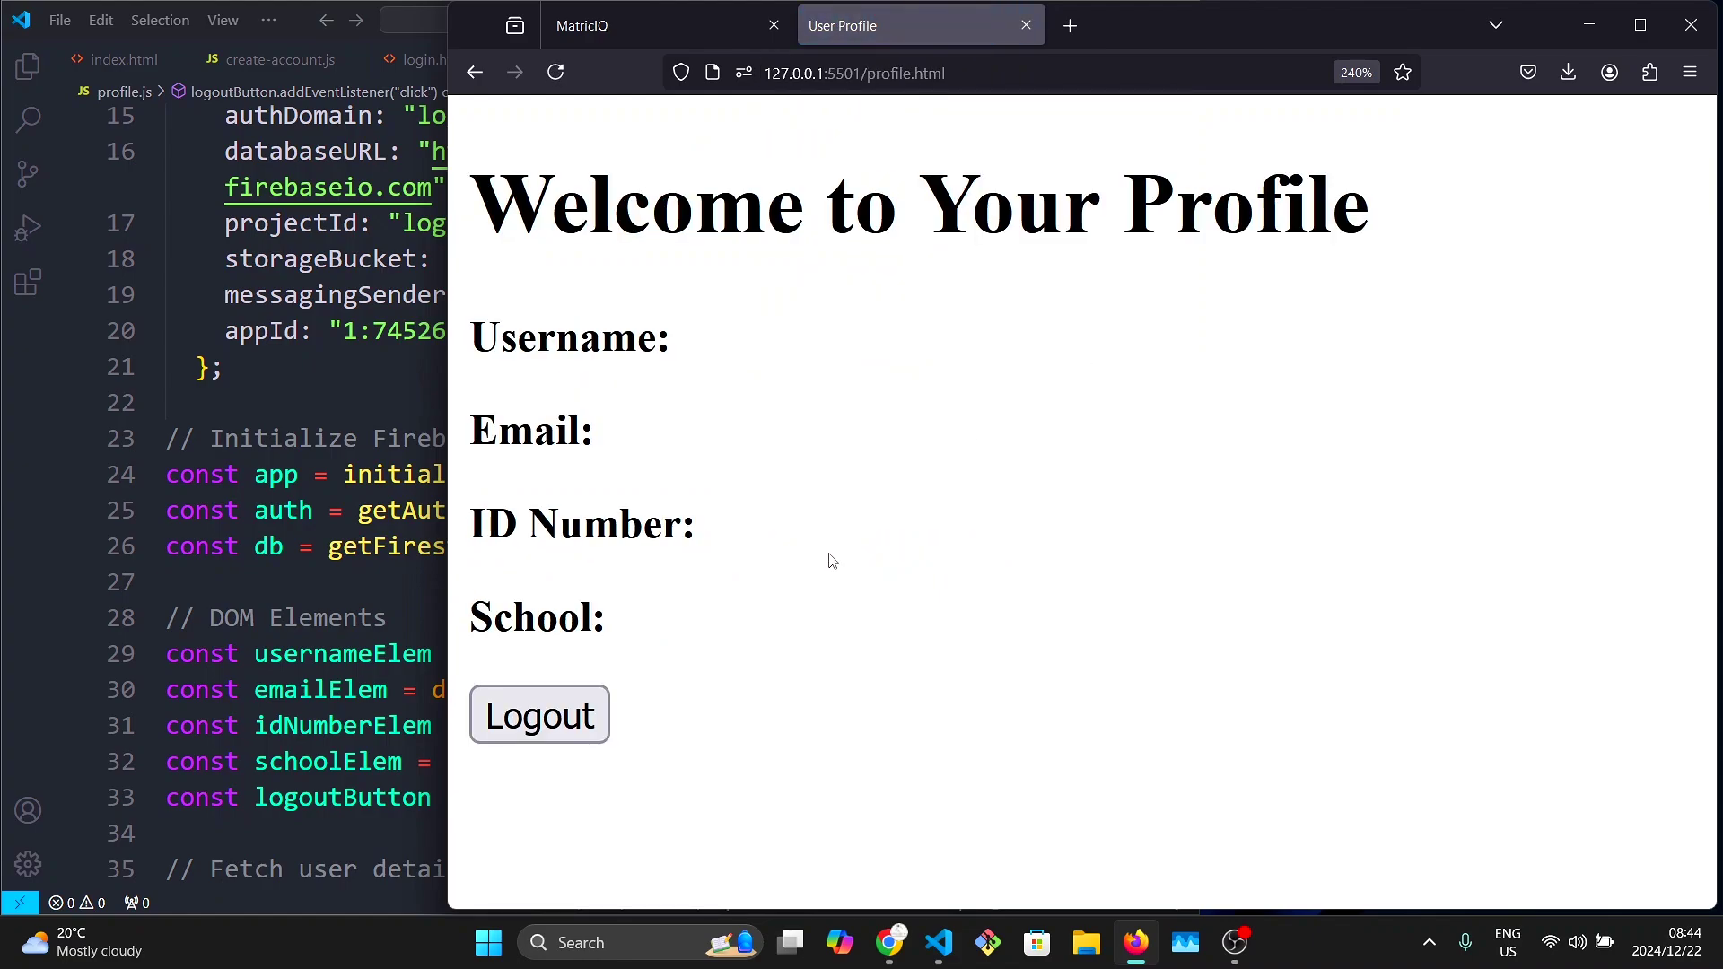
{"action": "left_click_drag", "start_coordinate": [482, 202], "coordinate": [1427, 200]}
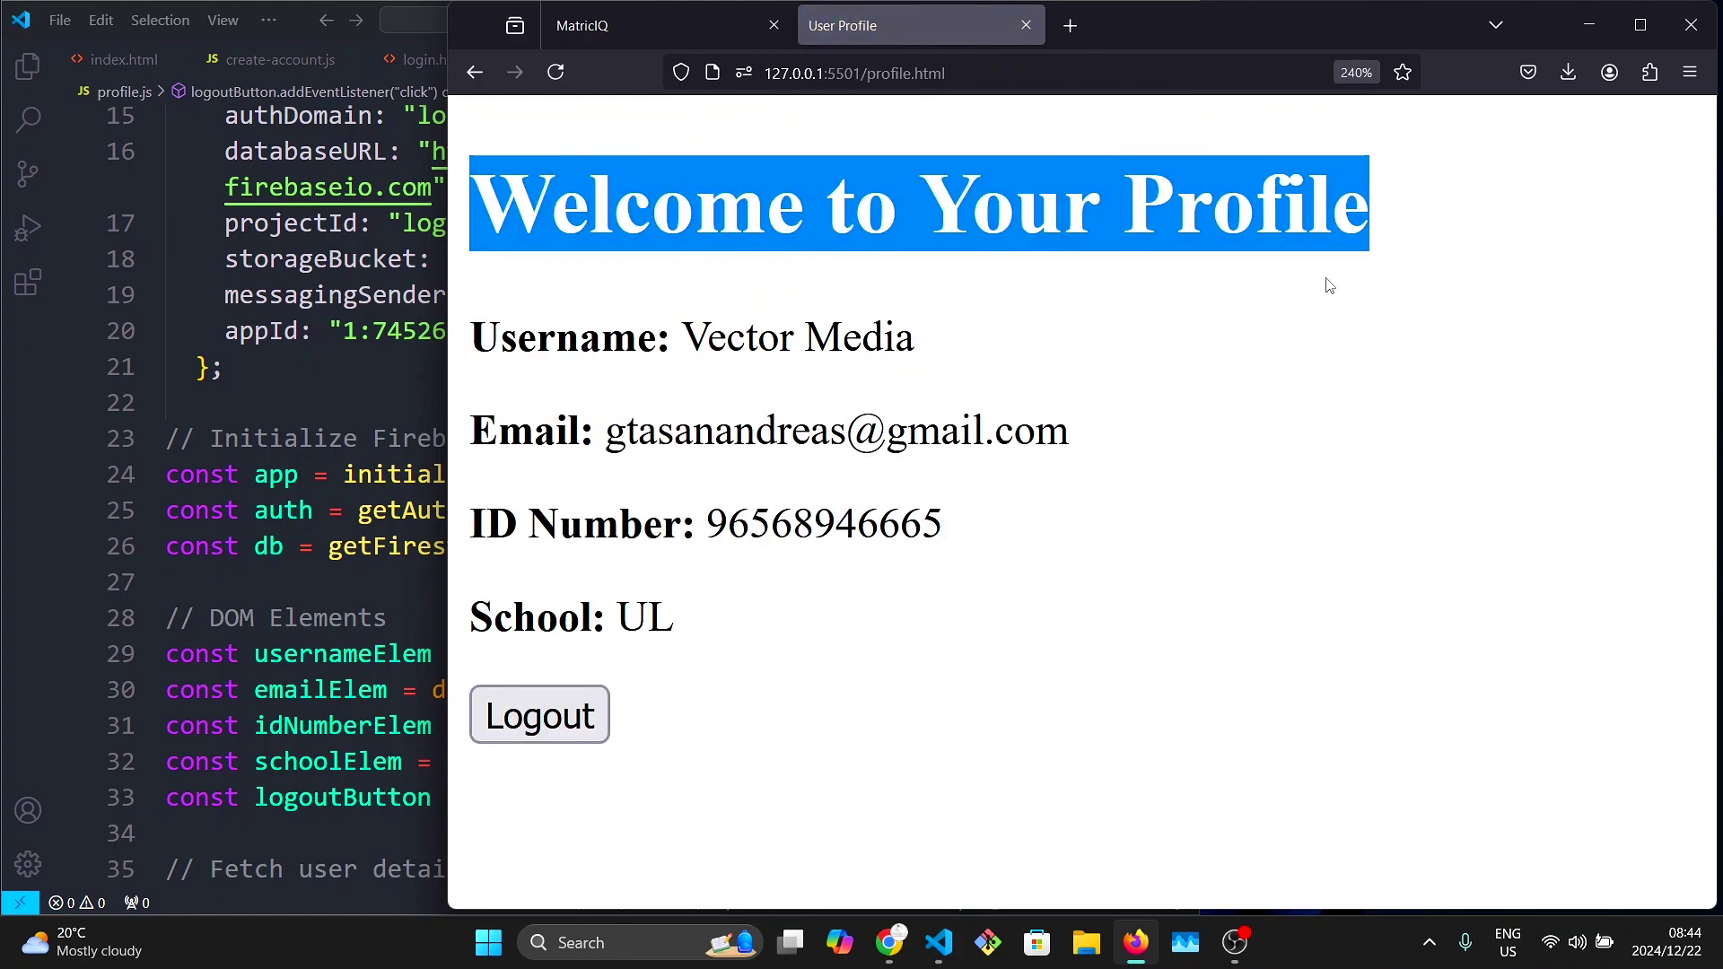
{"action": "left_click", "coordinate": [684, 343]}
{"action": "left_click_drag", "start_coordinate": [684, 344], "coordinate": [946, 350]}
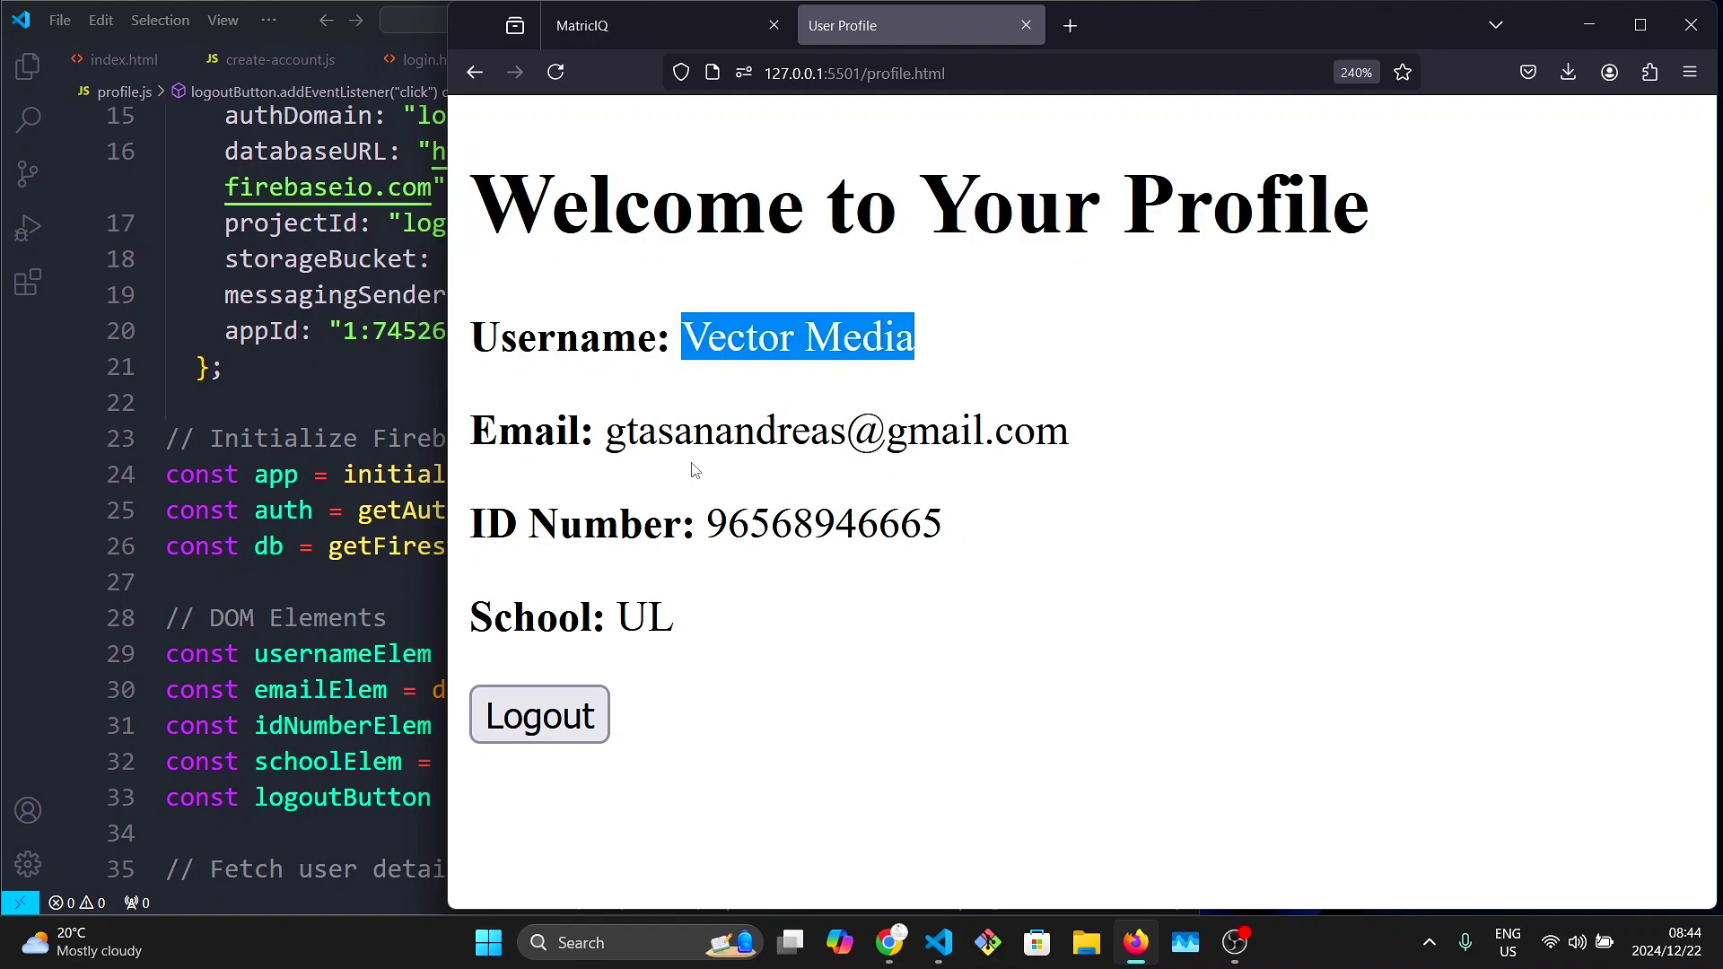
{"action": "left_click_drag", "start_coordinate": [606, 438], "coordinate": [1071, 433]}
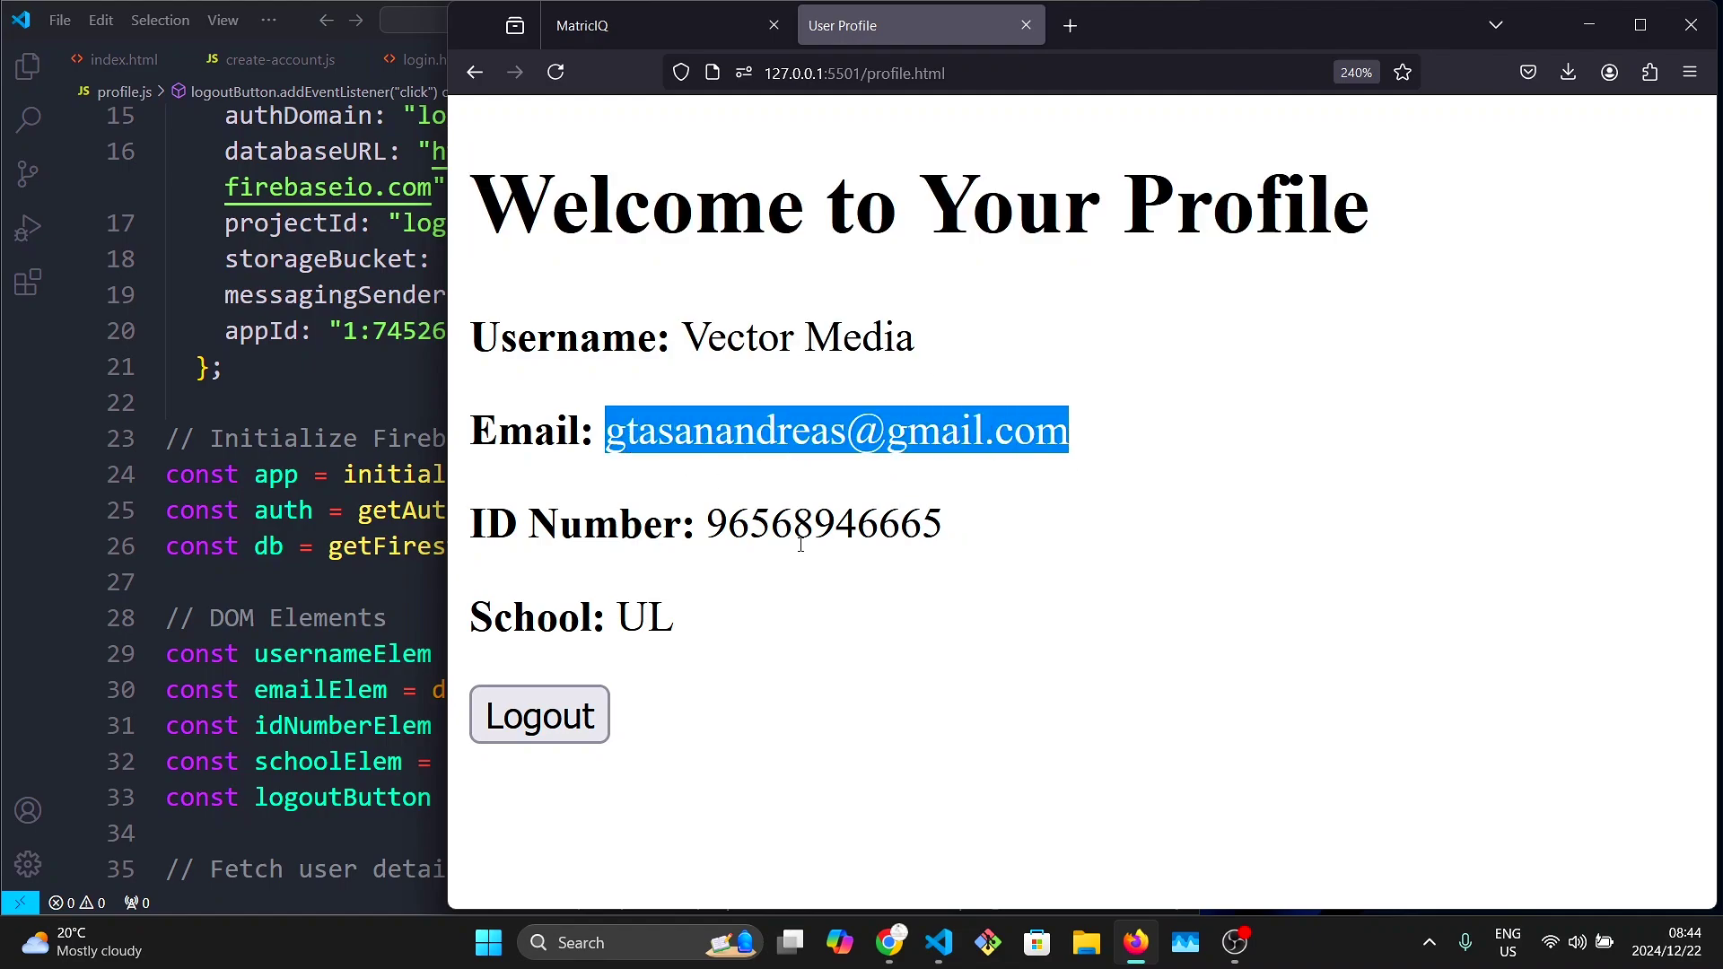
{"action": "left_click_drag", "start_coordinate": [726, 525], "coordinate": [900, 525]}
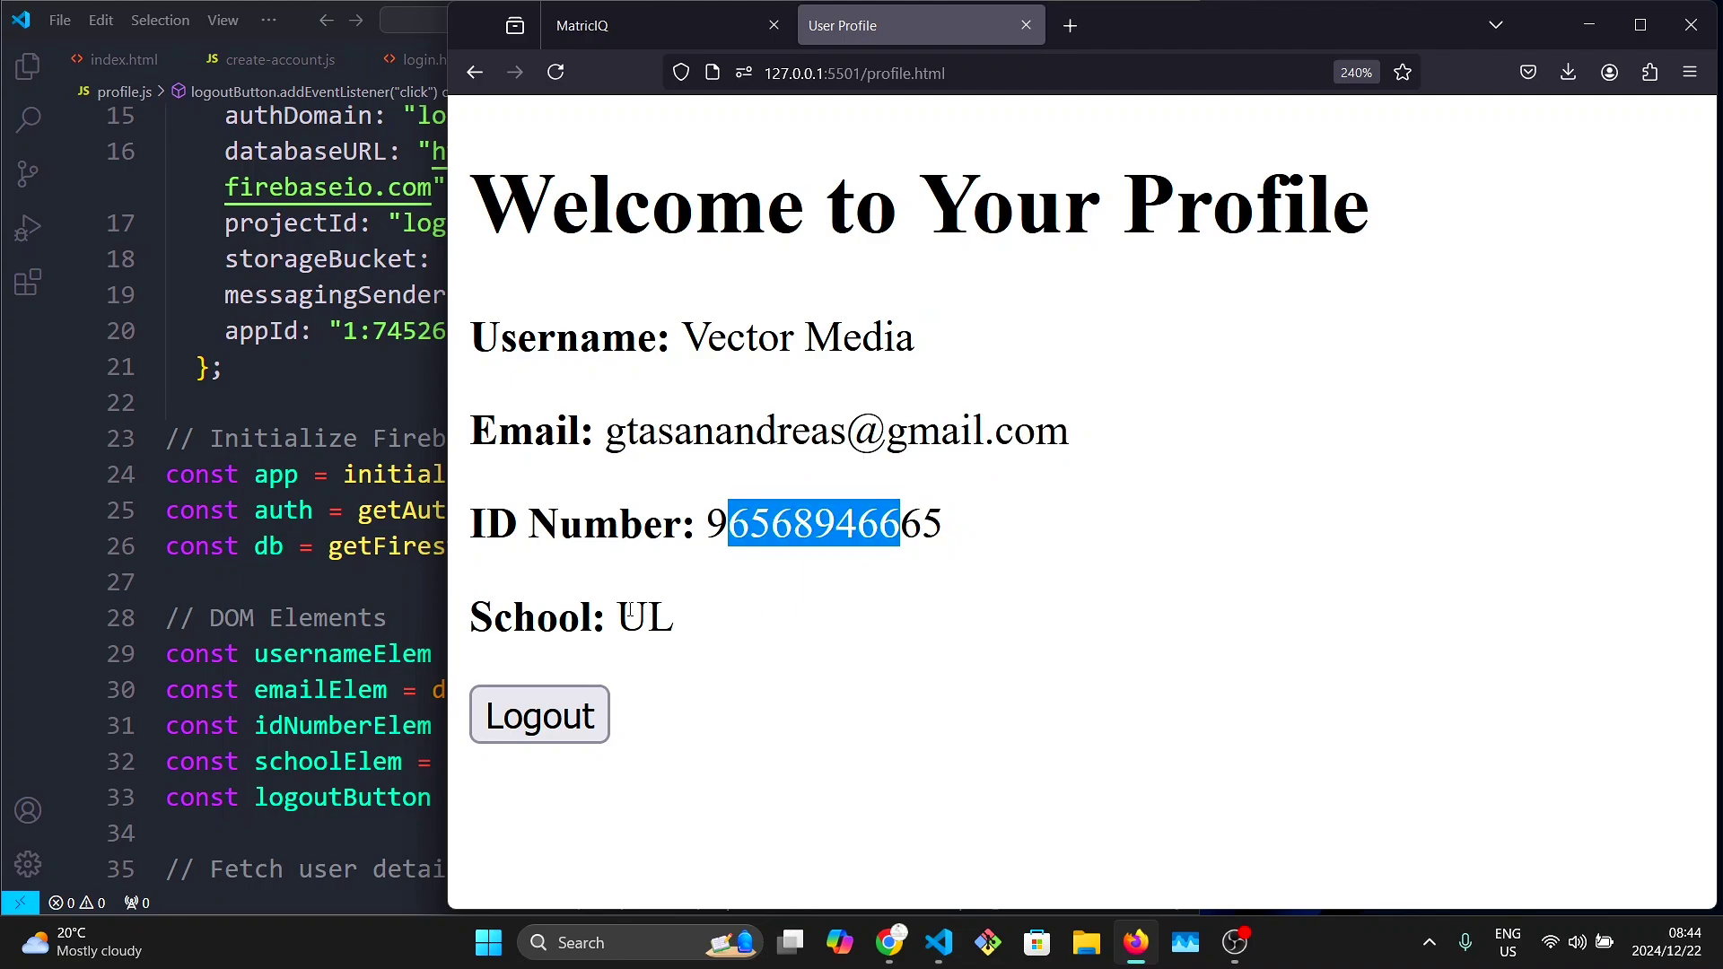
{"action": "left_click_drag", "start_coordinate": [619, 617], "coordinate": [747, 627]}
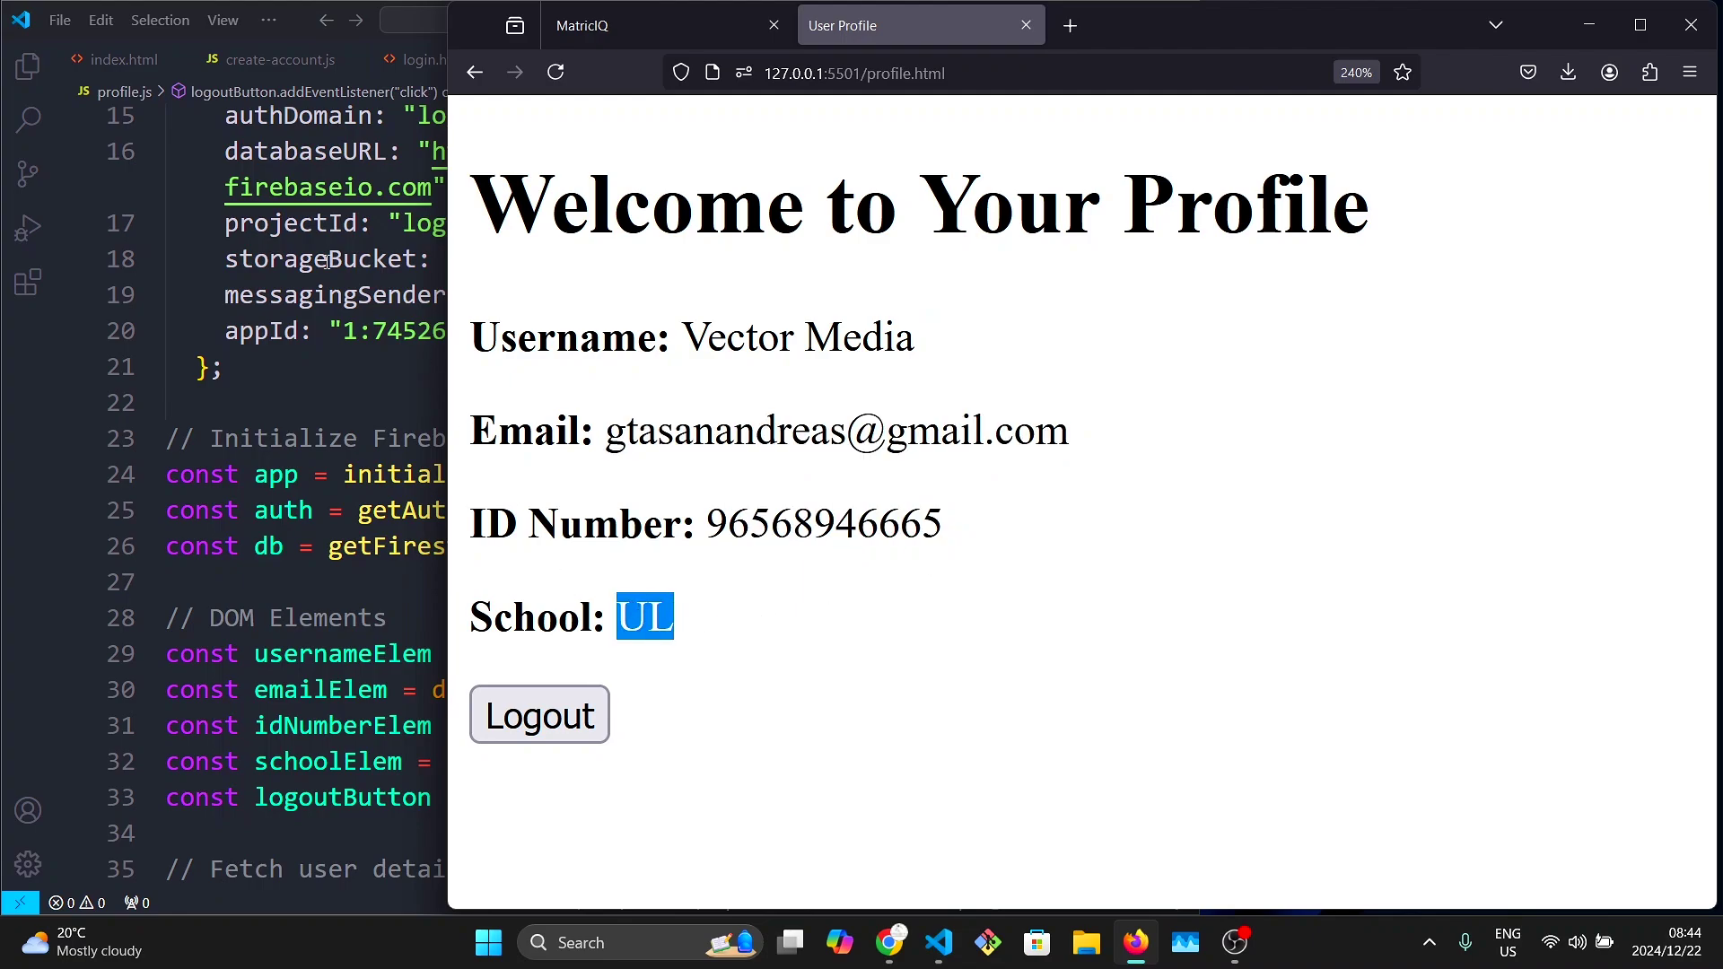
{"action": "left_click", "coordinate": [280, 61]}
{"action": "scroll", "coordinate": [474, 593], "scroll_direction": "down", "scroll_amount": 5}
{"action": "scroll", "coordinate": [474, 593], "scroll_direction": "down", "scroll_amount": 5}
{"action": "scroll", "coordinate": [474, 593], "scroll_direction": "down", "scroll_amount": 5}
{"action": "scroll", "coordinate": [475, 594], "scroll_direction": "down", "scroll_amount": 3}
{"action": "scroll", "coordinate": [471, 606], "scroll_direction": "up", "scroll_amount": 3}
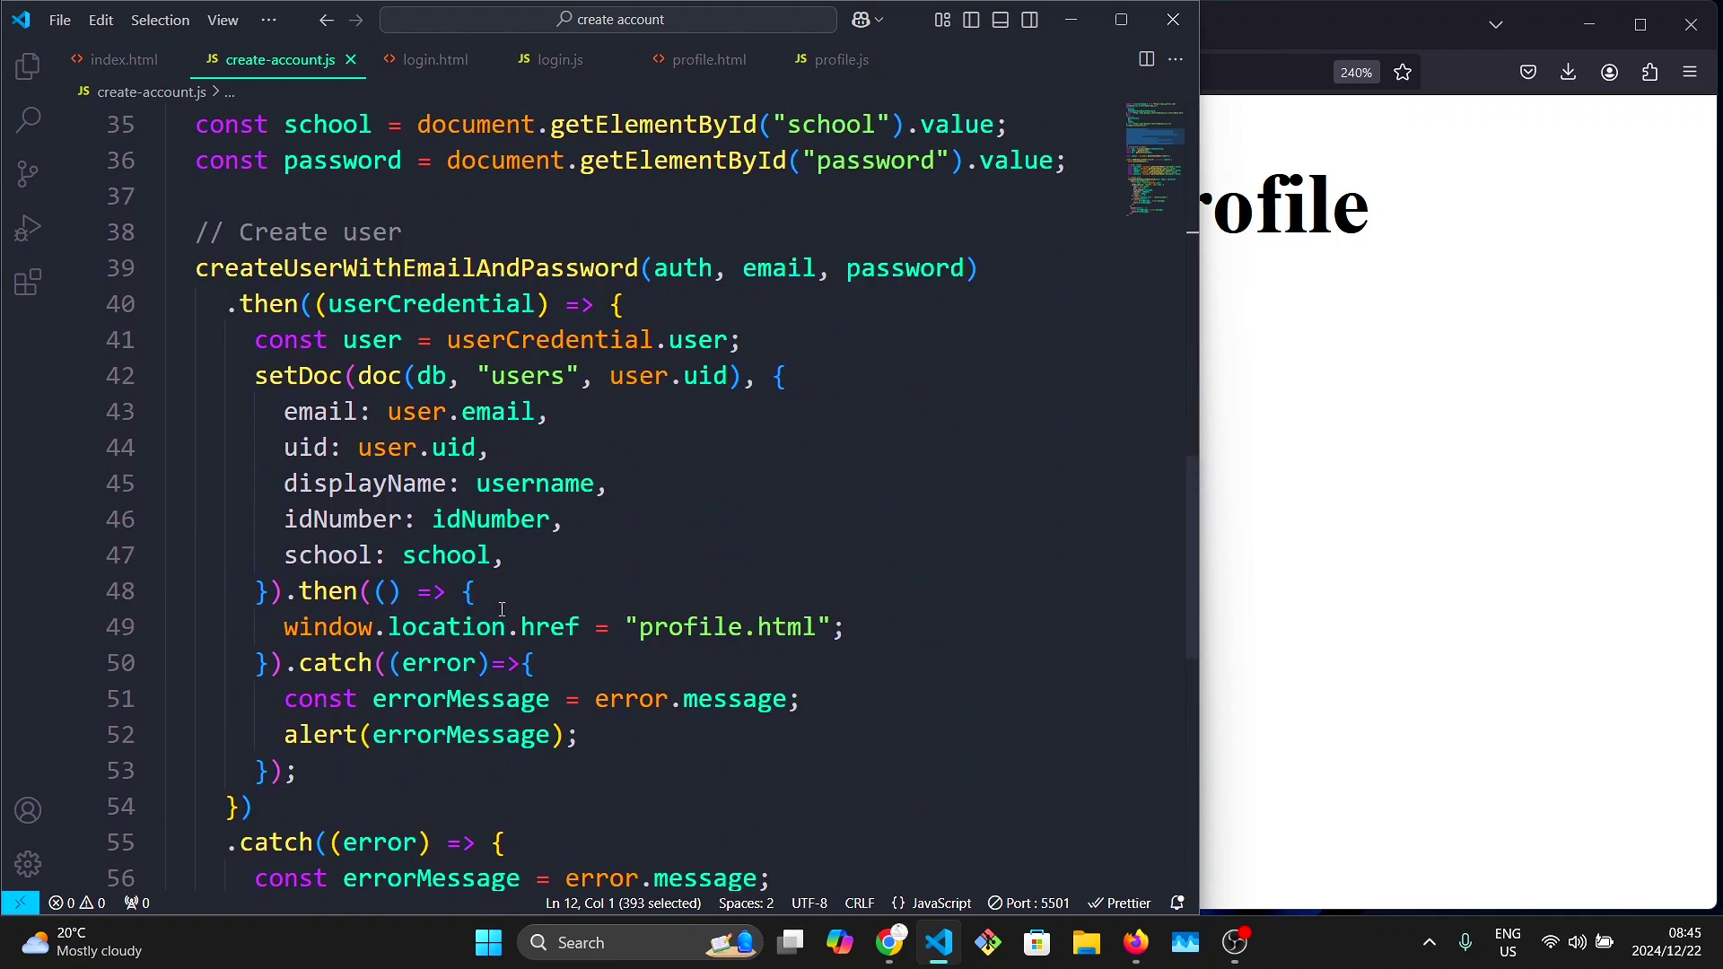
Highlight create-account.js's setDoc user fields and profile.html redirect, then return to Firefox
{"action": "left_click_drag", "start_coordinate": [285, 412], "coordinate": [589, 545]}
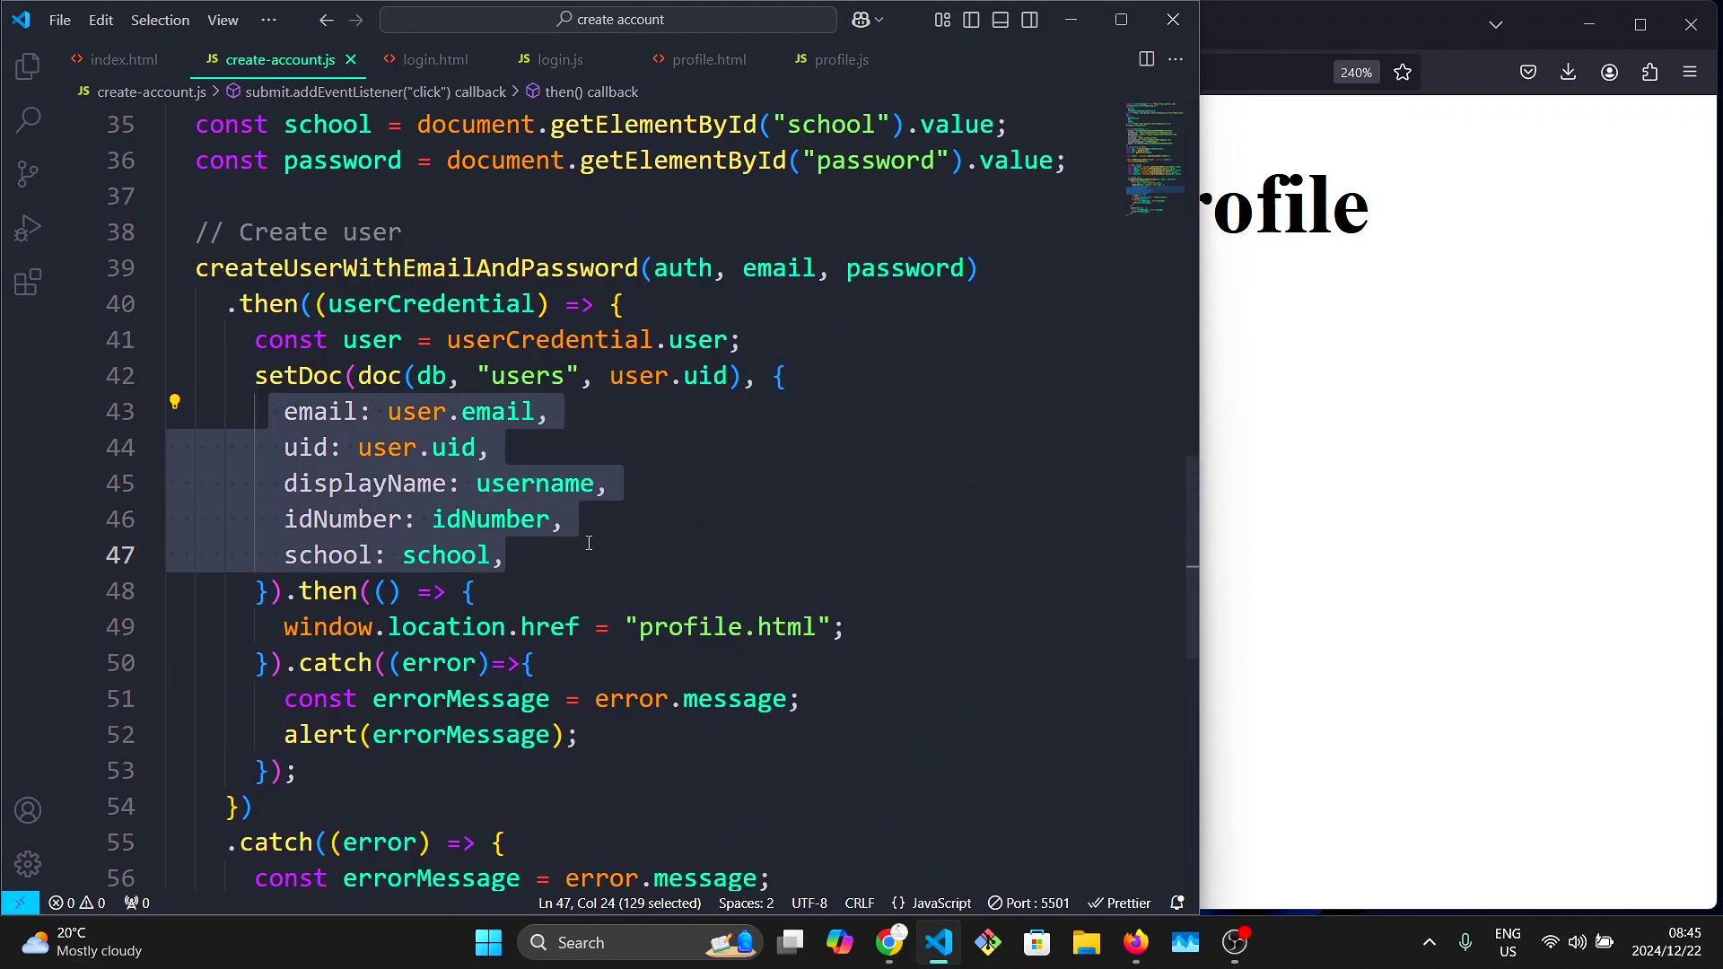
{"action": "scroll", "coordinate": [588, 544], "scroll_direction": "down", "scroll_amount": 1}
{"action": "left_click_drag", "start_coordinate": [283, 516], "coordinate": [859, 509]}
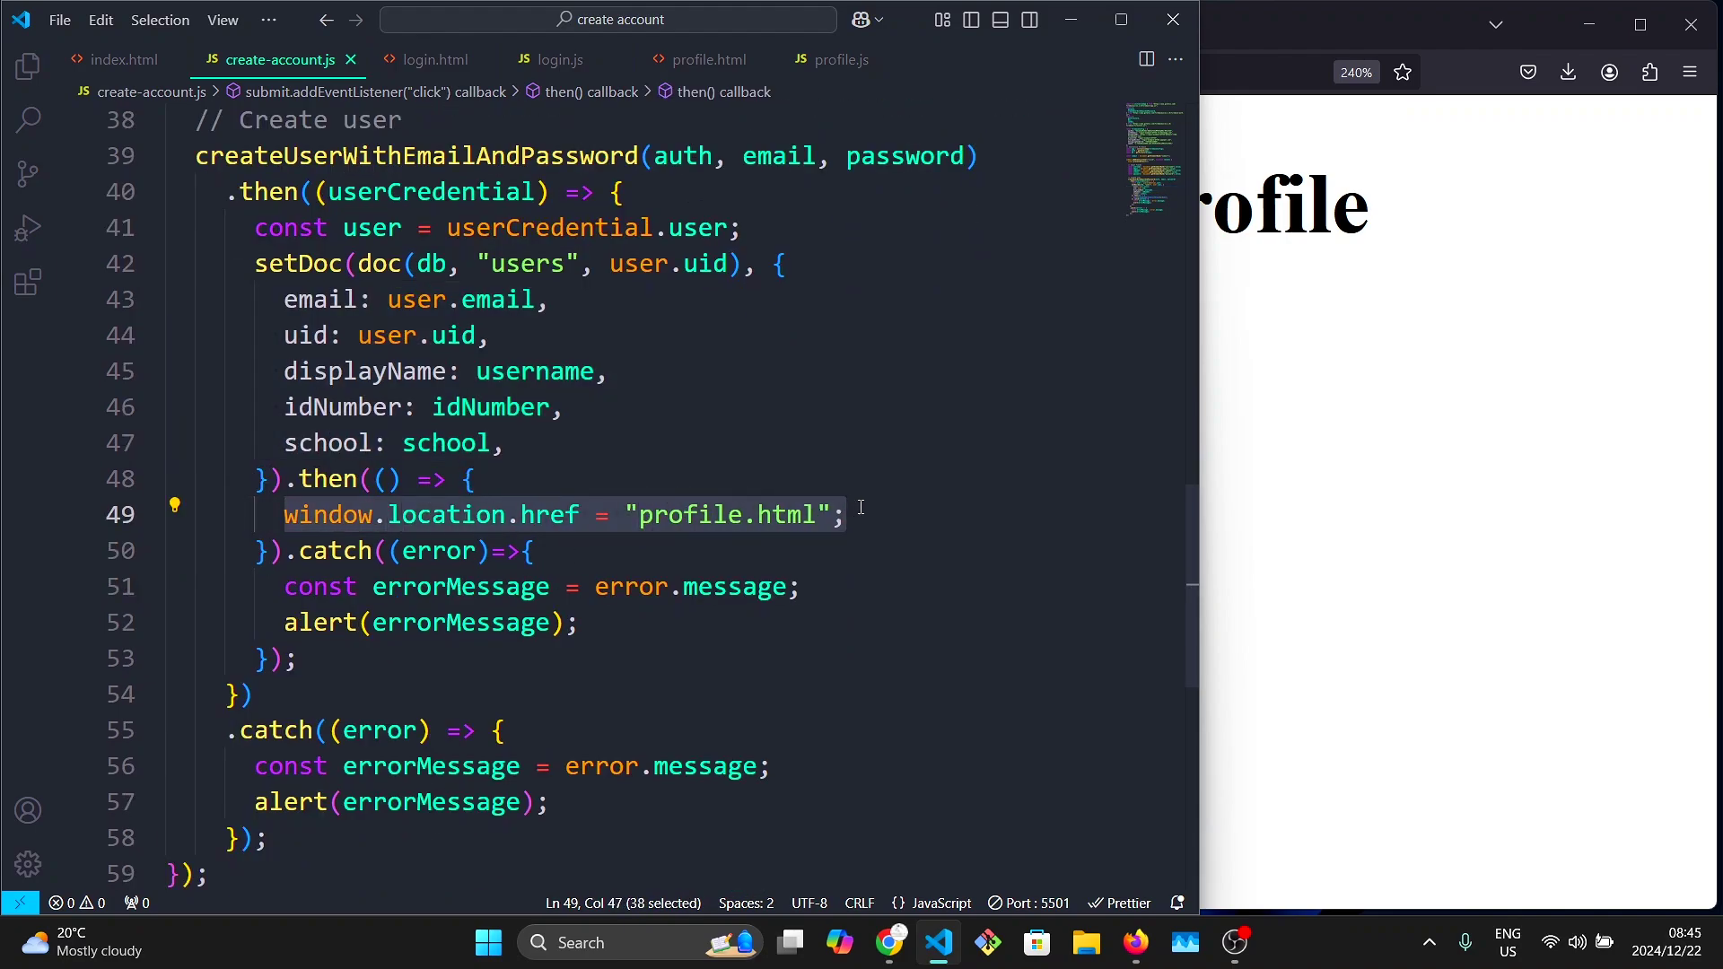
{"action": "left_click", "coordinate": [1219, 451]}
Log out of the test account and show profile.js's logoutButton click handler
{"action": "left_click_drag", "start_coordinate": [519, 337], "coordinate": [990, 600]}
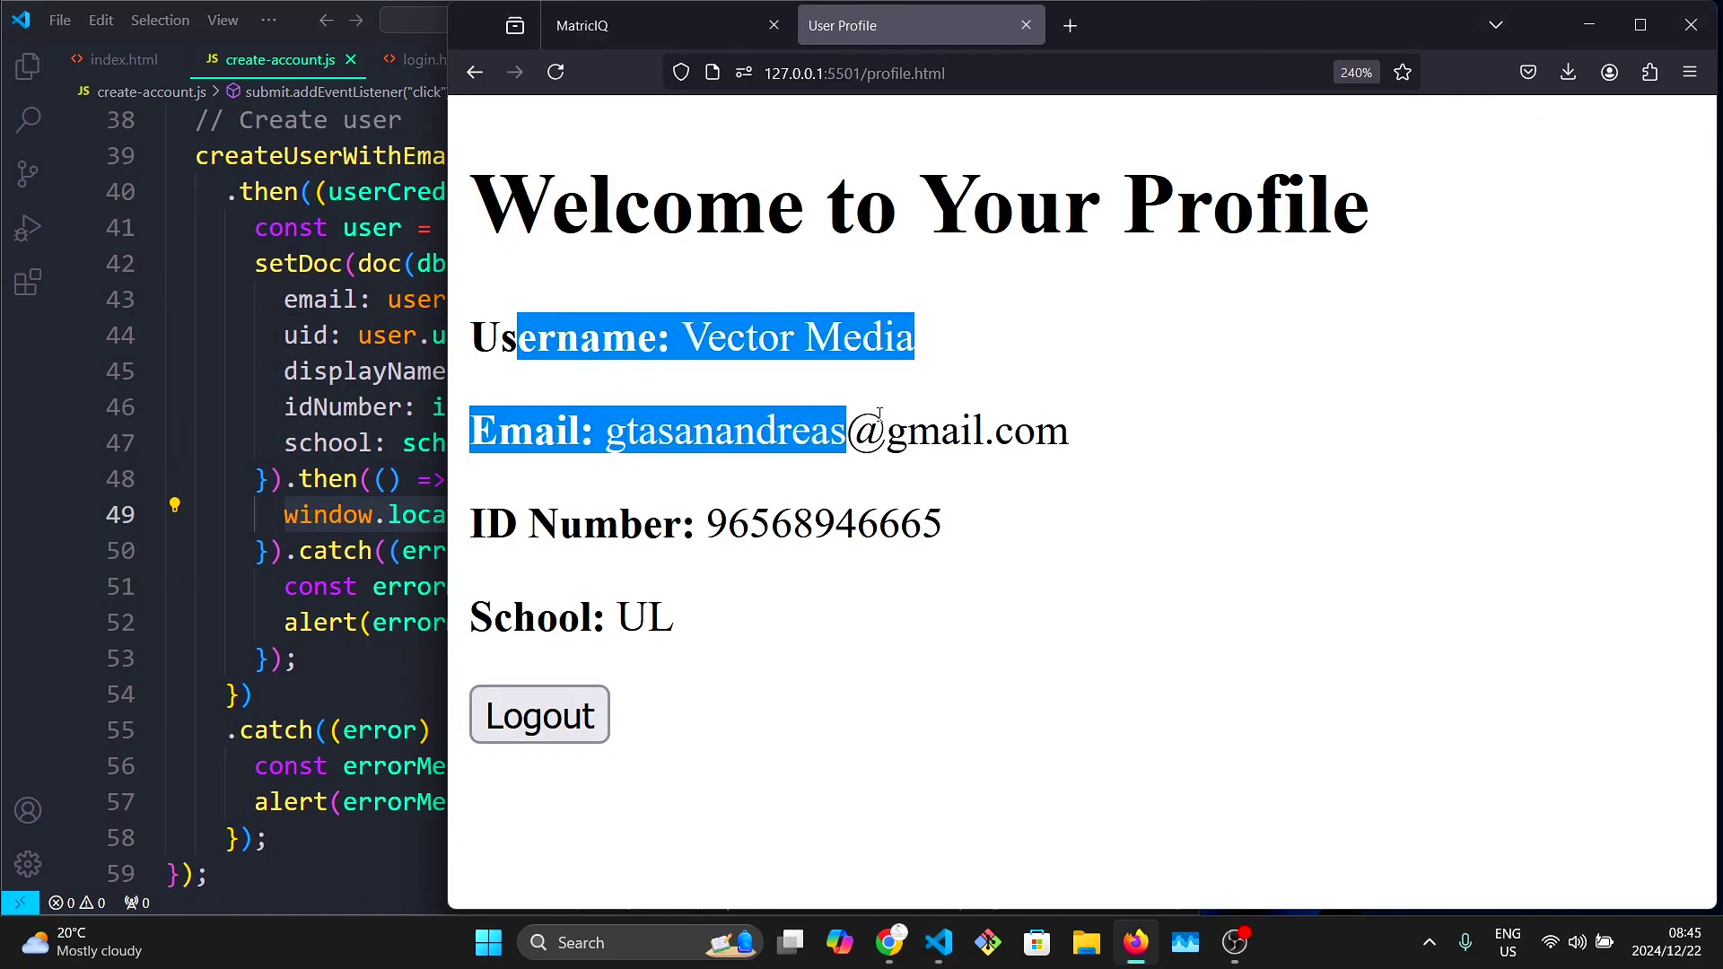
{"action": "left_click", "coordinate": [539, 715]}
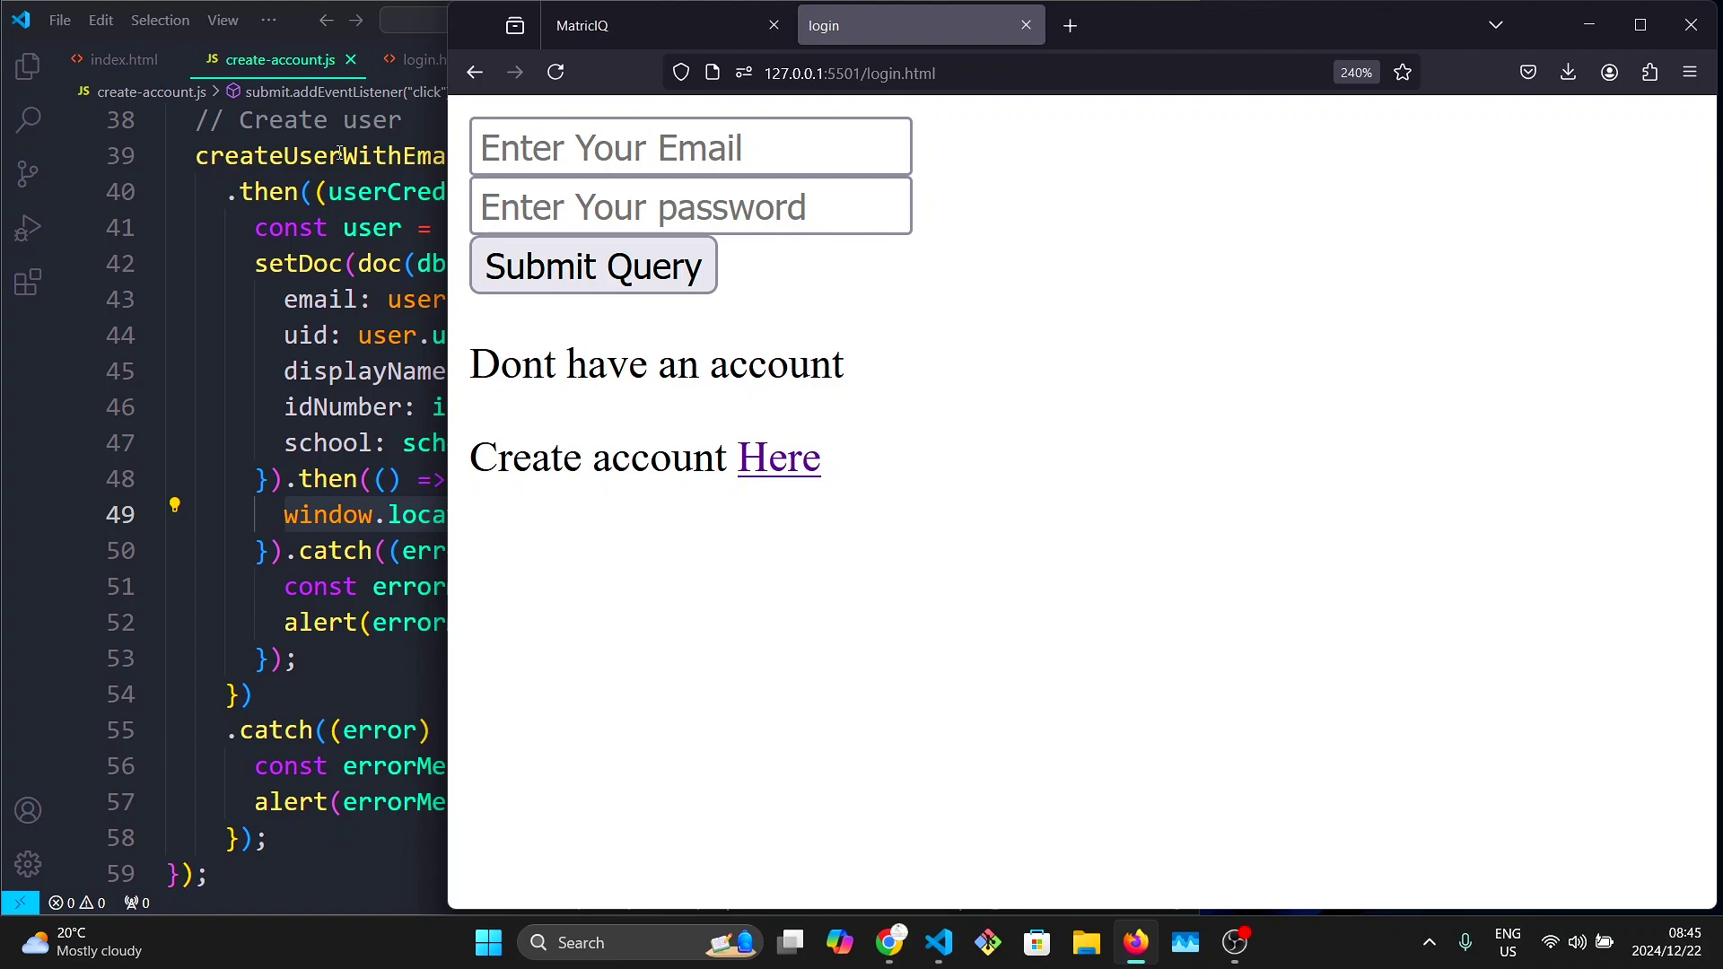
{"action": "left_click", "coordinate": [305, 316]}
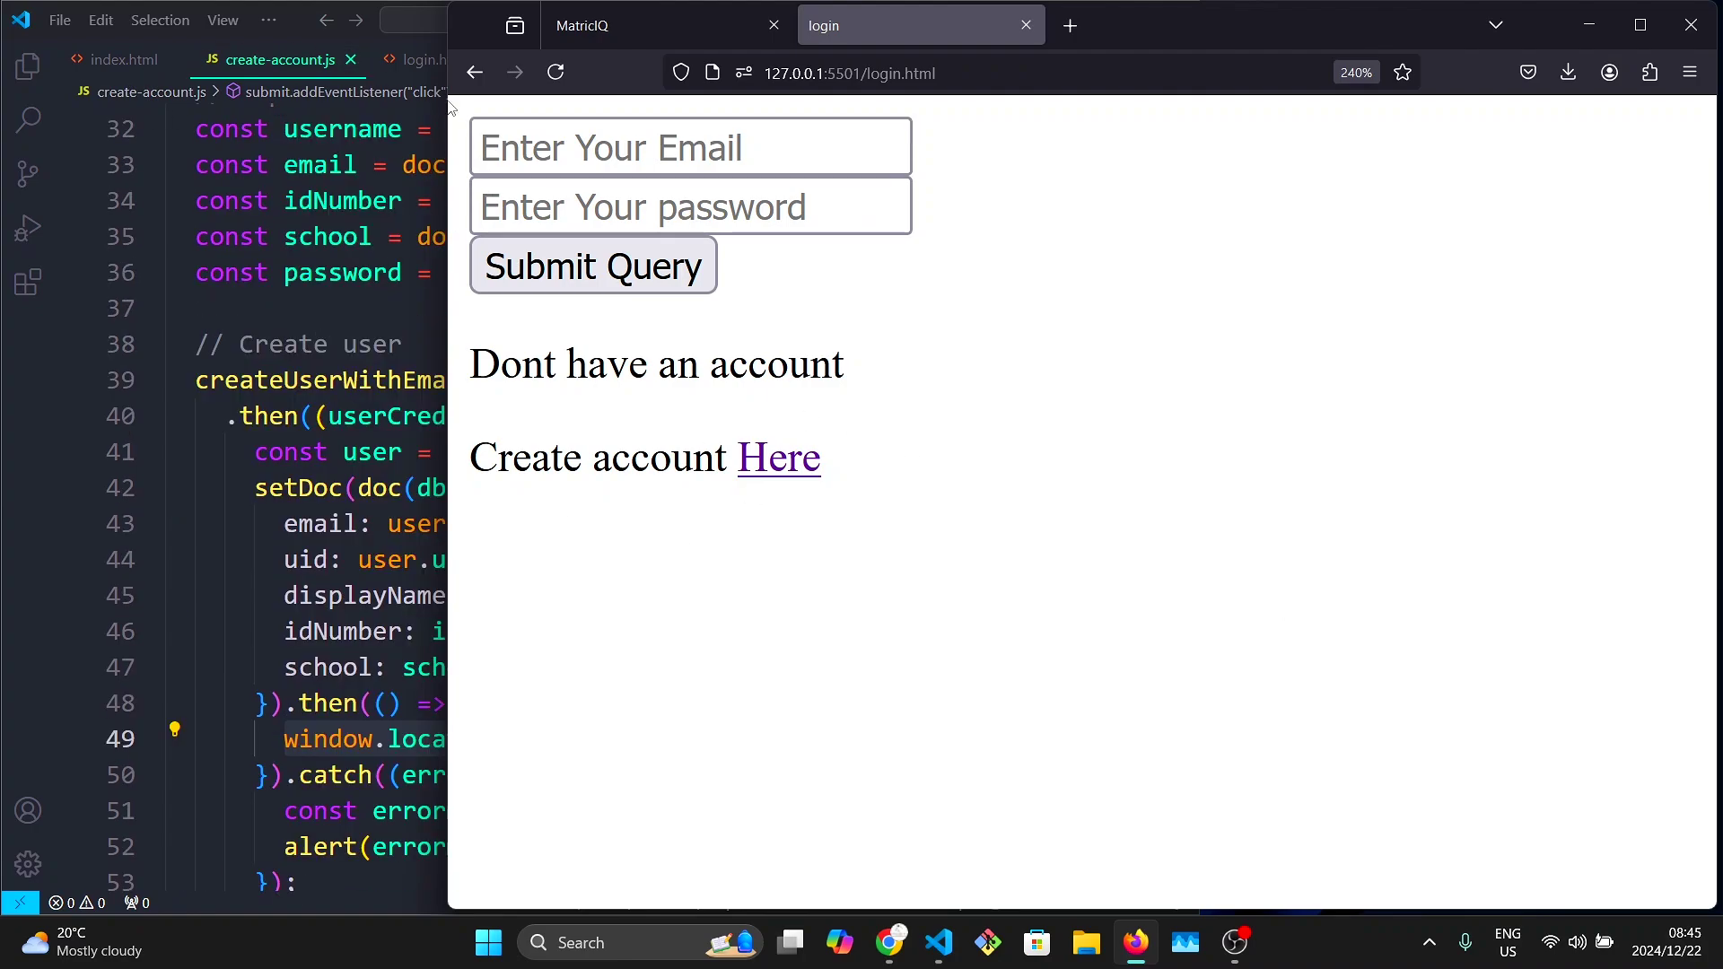
{"action": "left_click", "coordinate": [342, 201]}
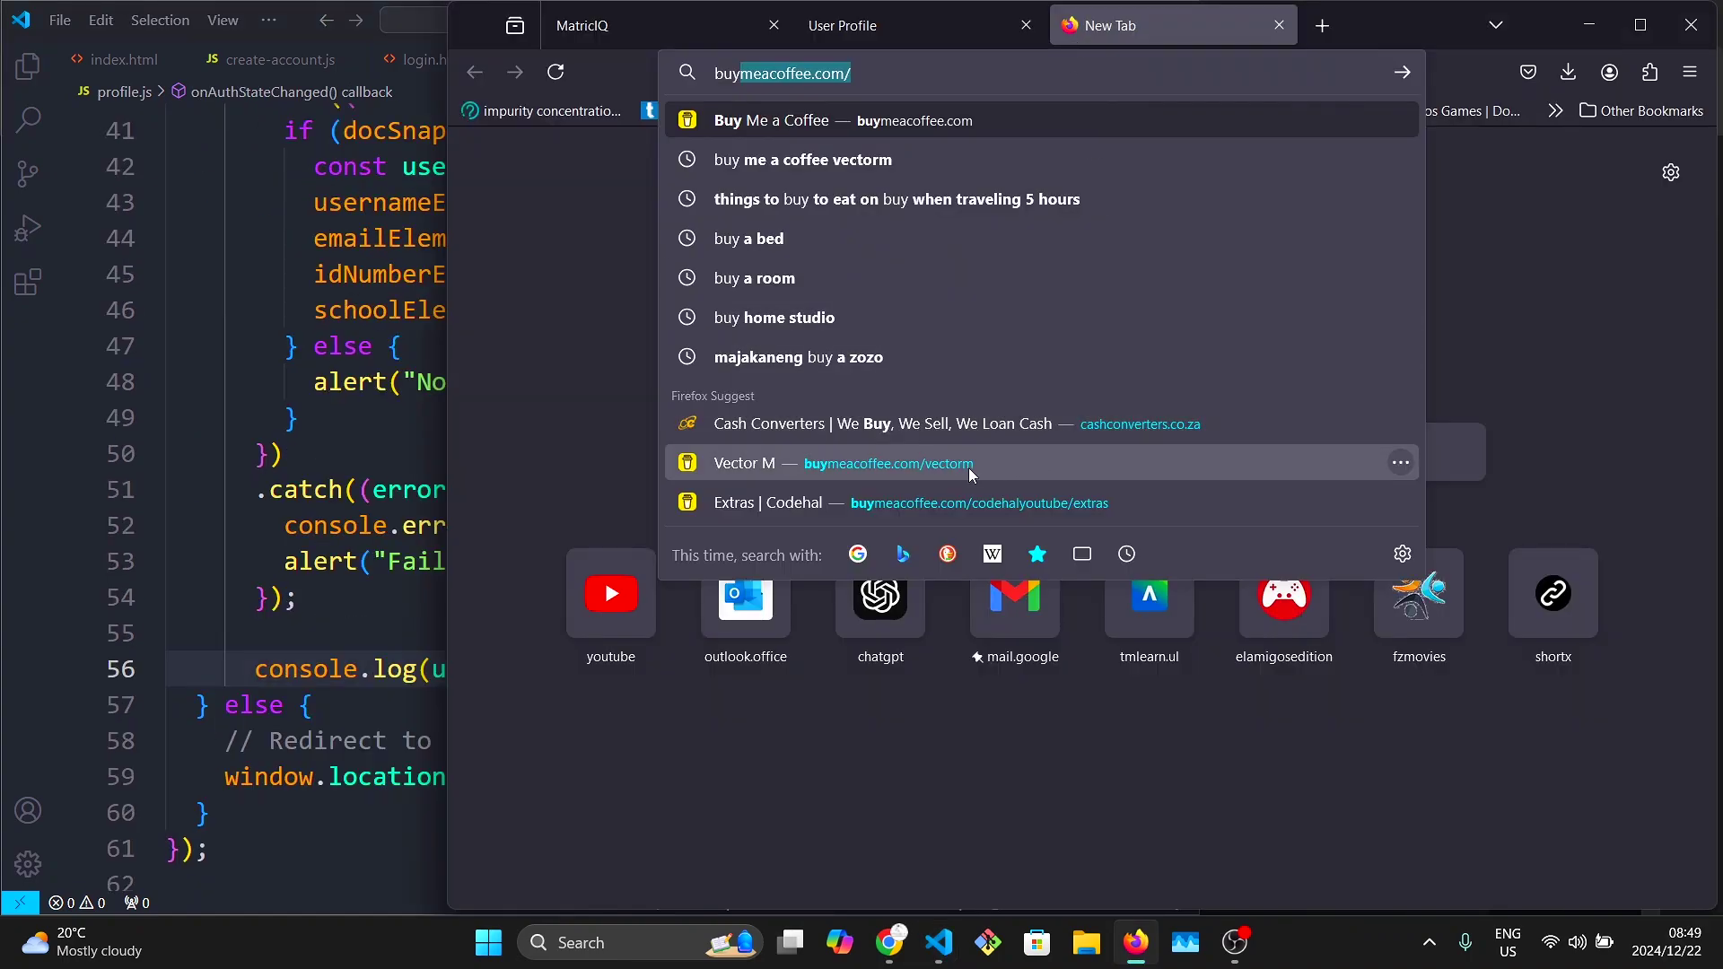
Open the vectorm Buy Me a Coffee page in a maximized window and view its Shop
{"action": "left_click", "coordinate": [975, 463]}
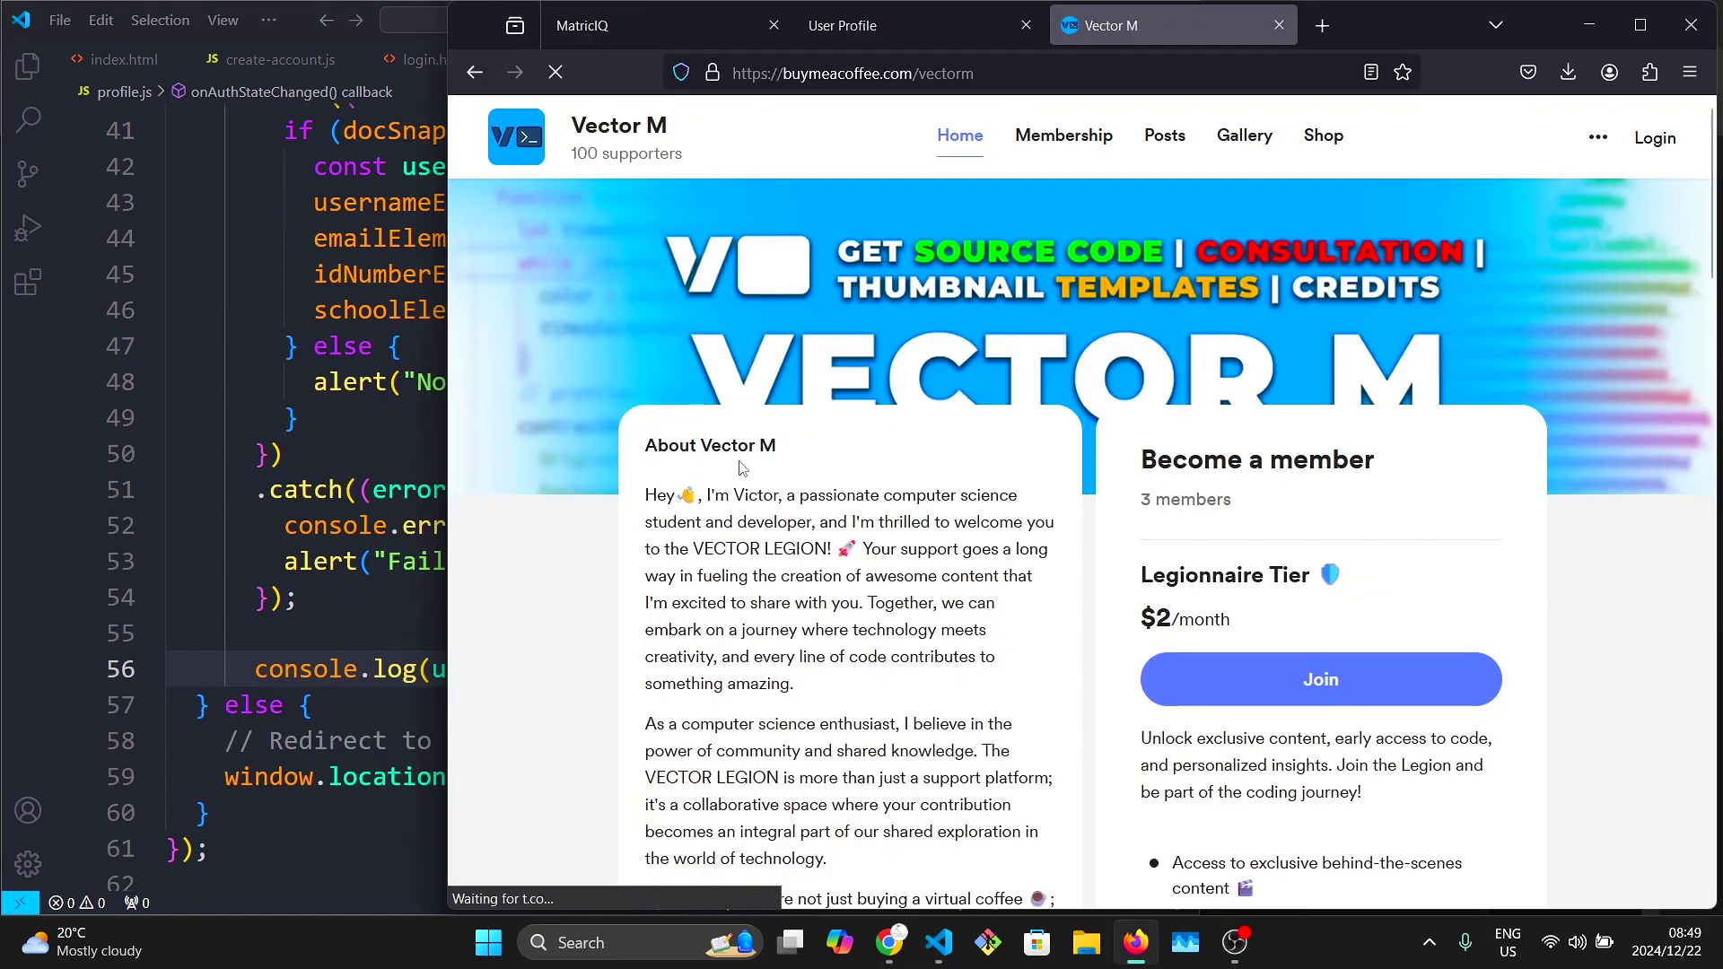
{"action": "left_click", "coordinate": [1639, 24]}
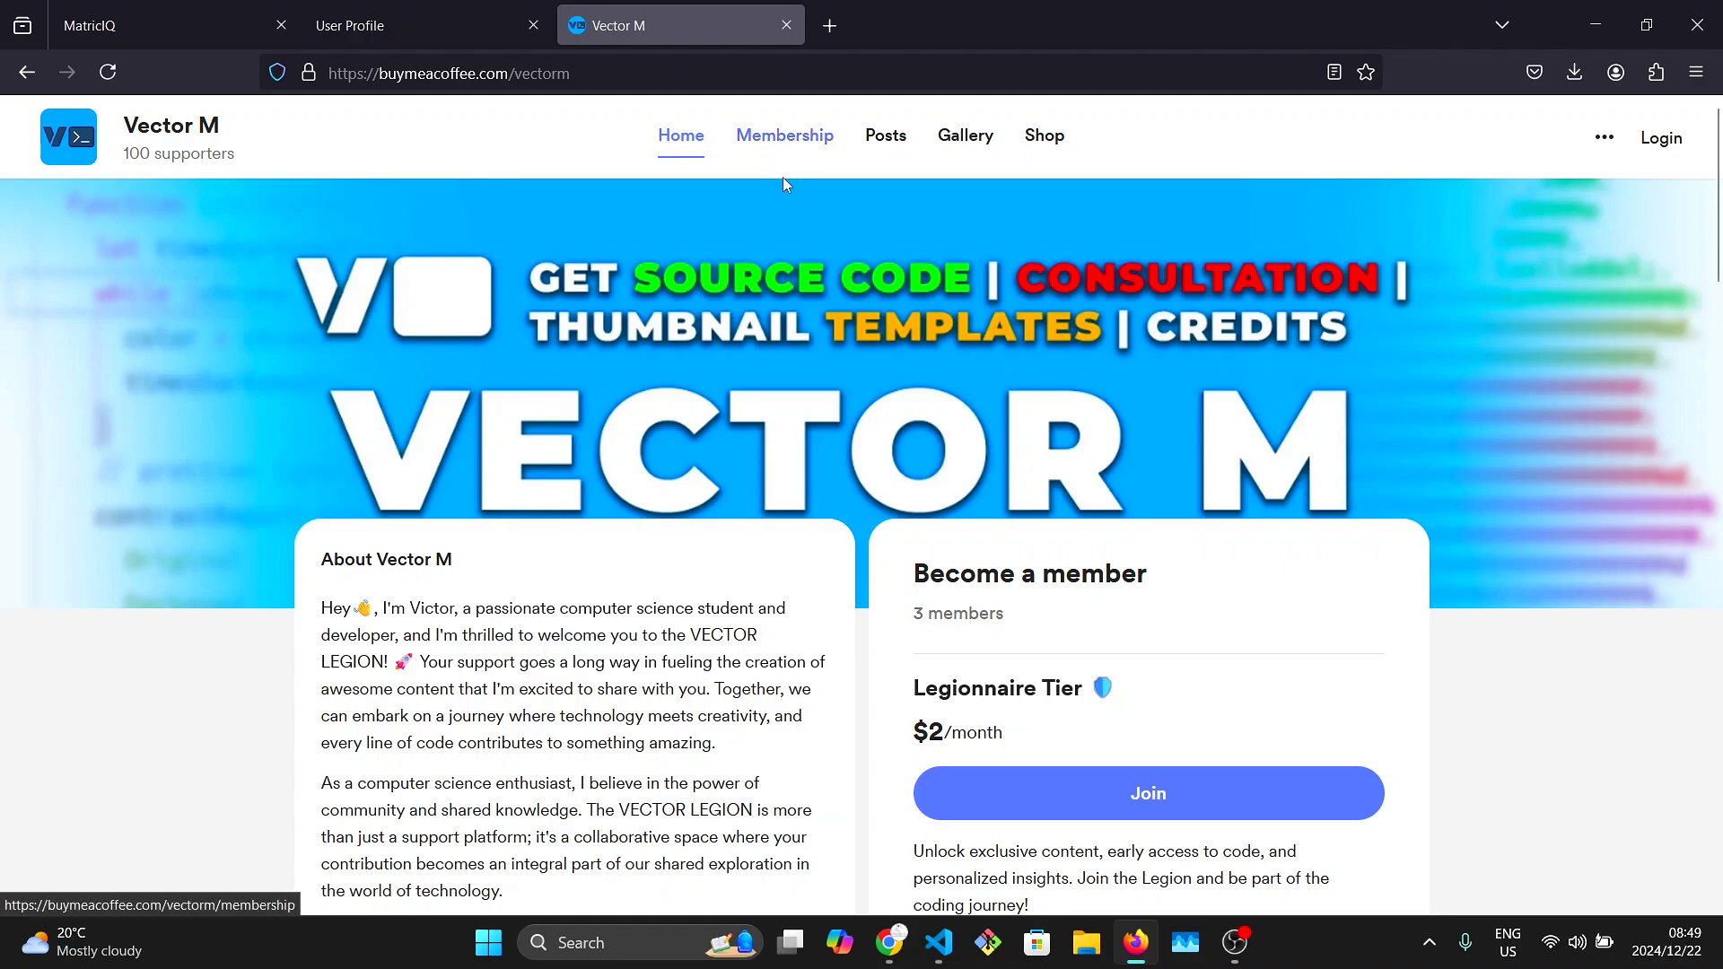
{"action": "left_click", "coordinate": [1046, 135]}
{"action": "scroll", "coordinate": [970, 300], "scroll_direction": "down", "scroll_amount": 3}
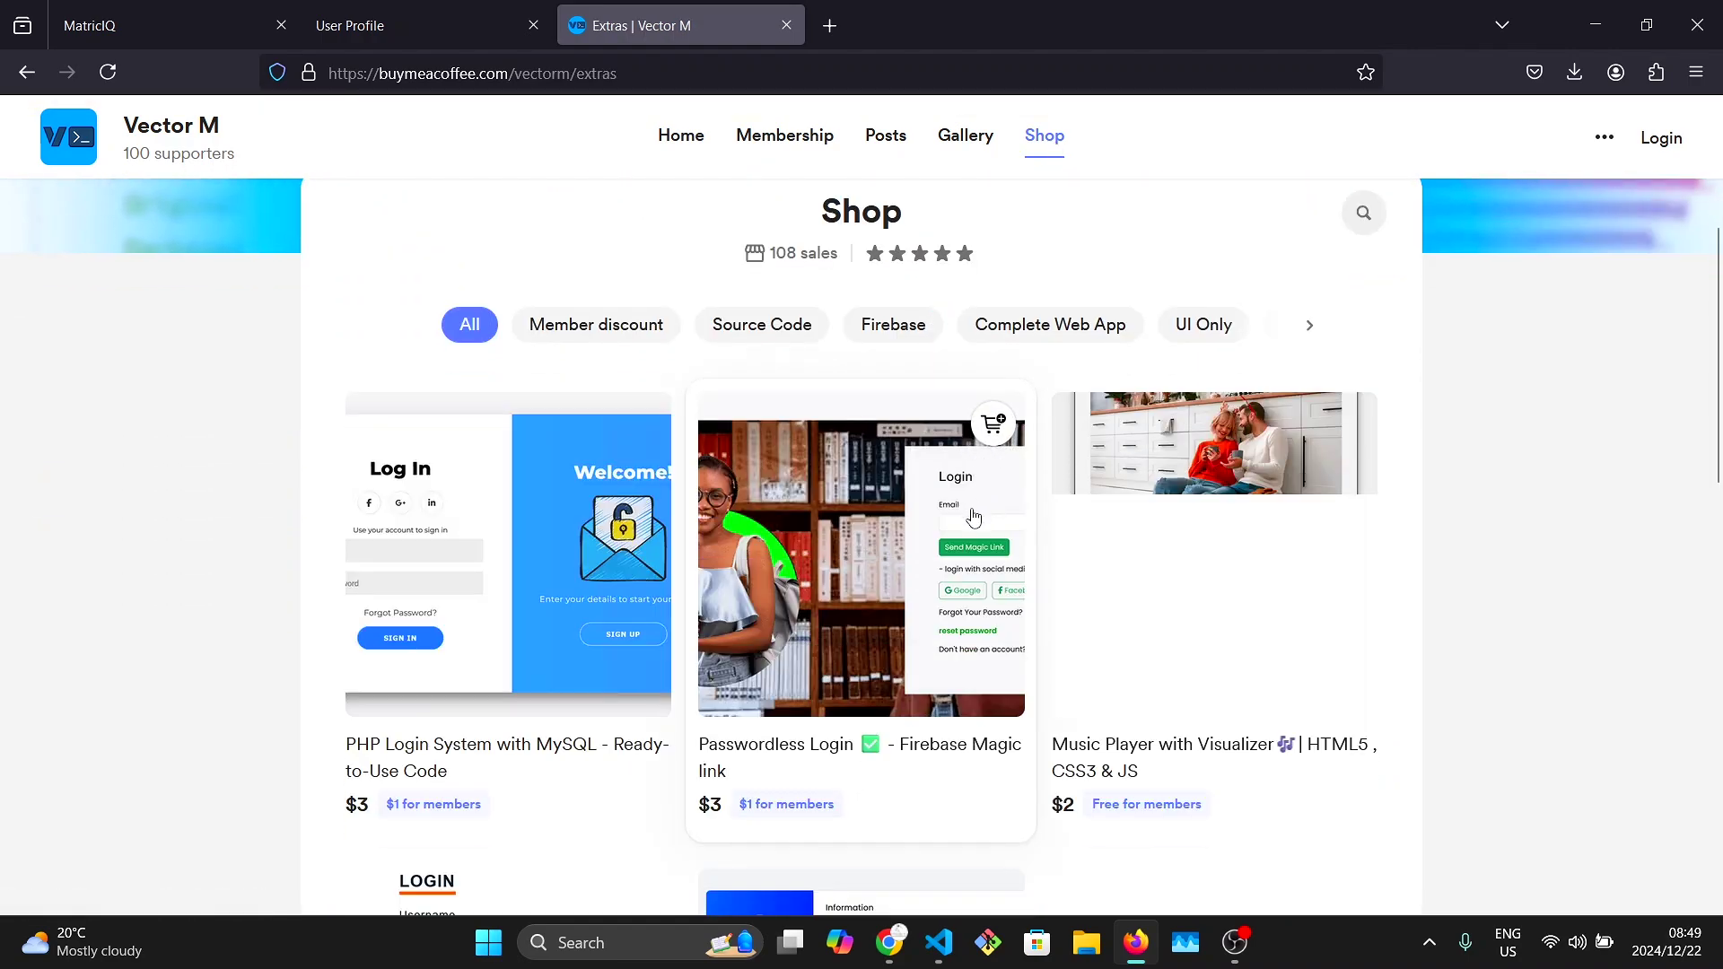
Open the 'Passwordless Login - Firebase Magic link' demo and try its reset password link
{"action": "left_click", "coordinate": [865, 513]}
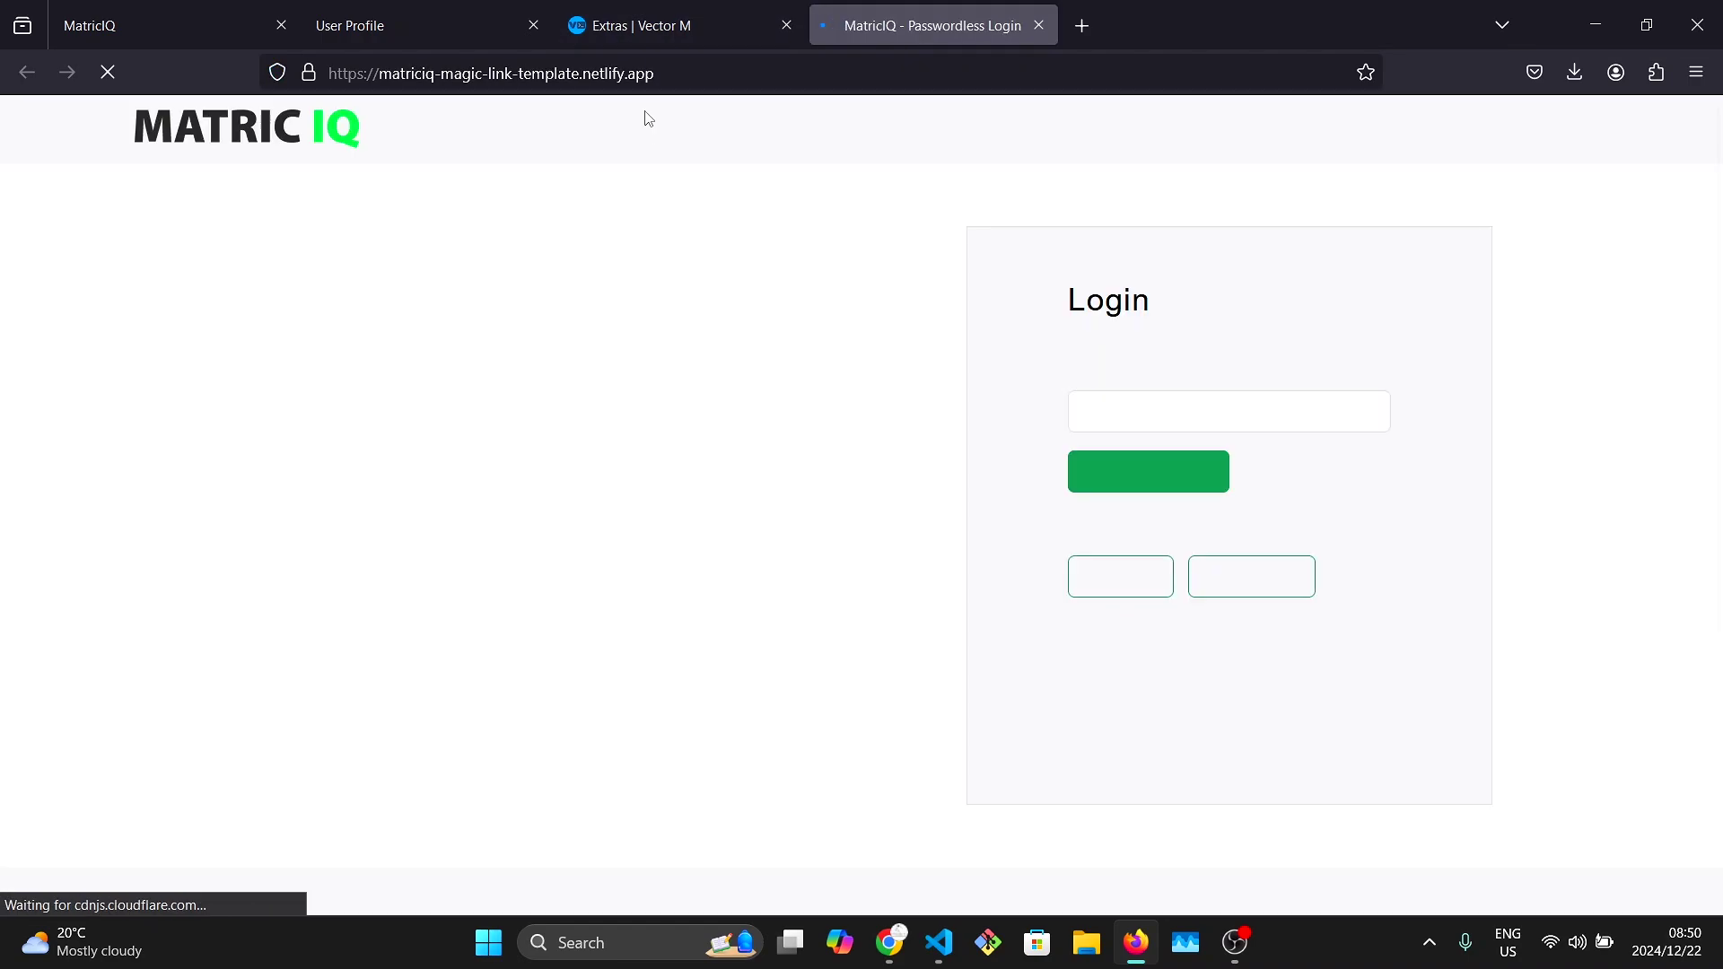
{"action": "scroll", "coordinate": [1182, 557], "scroll_direction": "down", "scroll_amount": 5}
{"action": "scroll", "coordinate": [1182, 557], "scroll_direction": "up", "scroll_amount": 5}
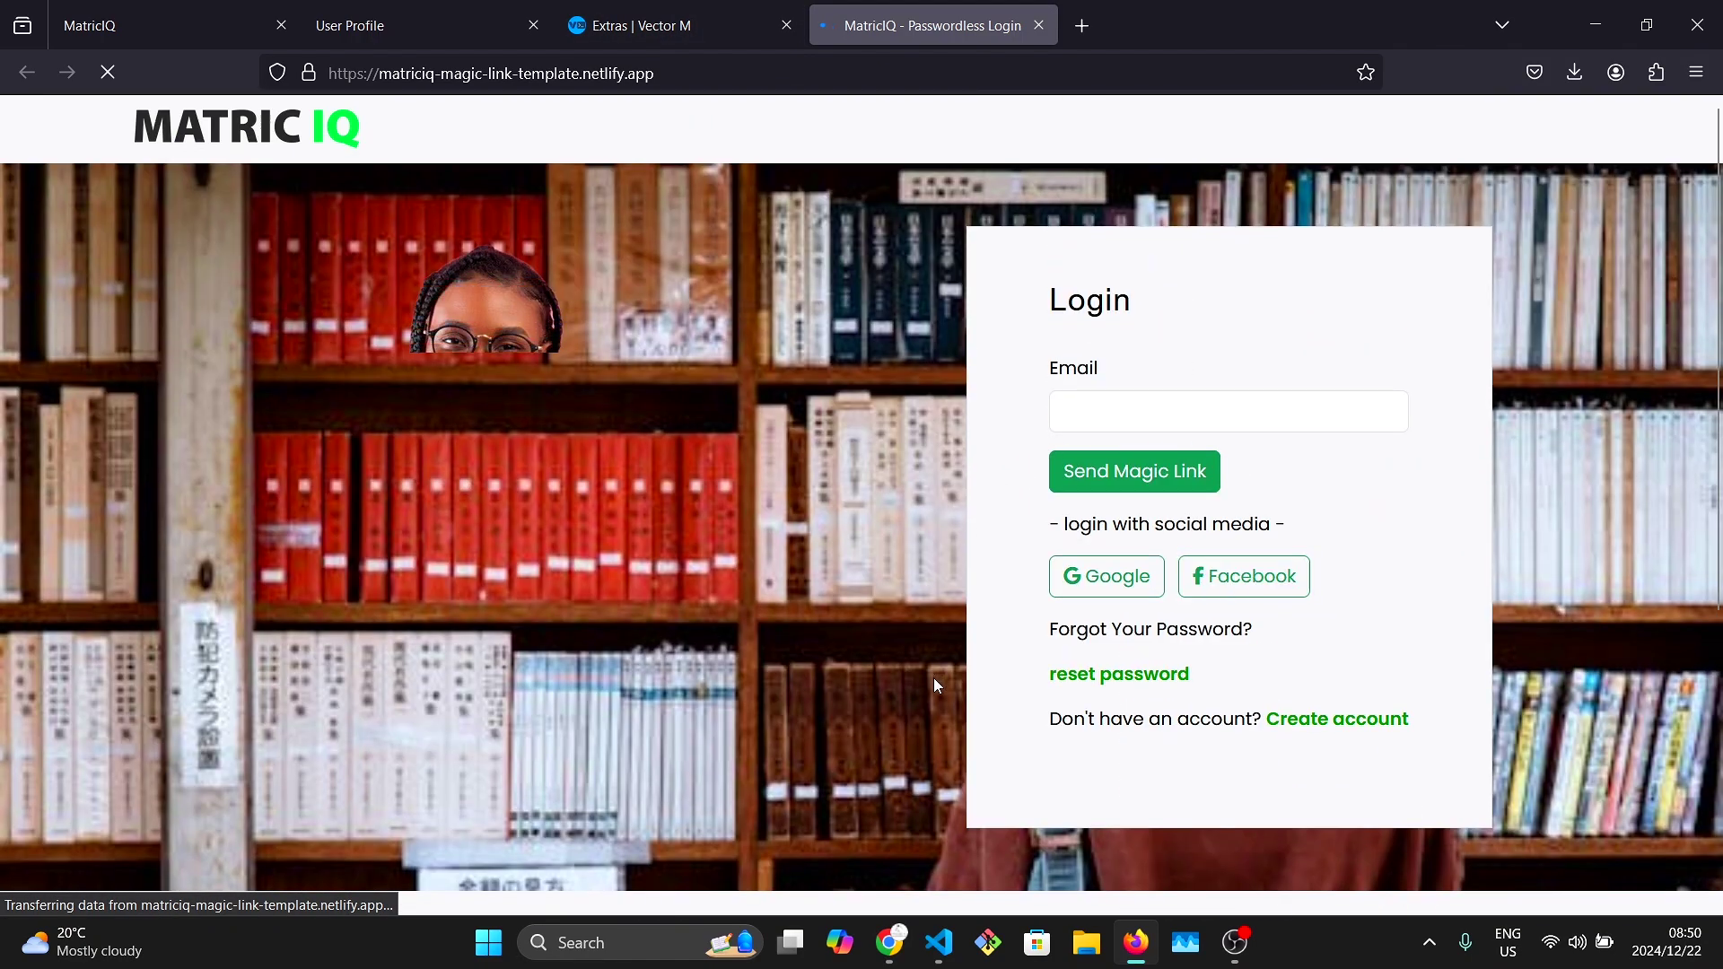
{"action": "left_click", "coordinate": [1118, 675]}
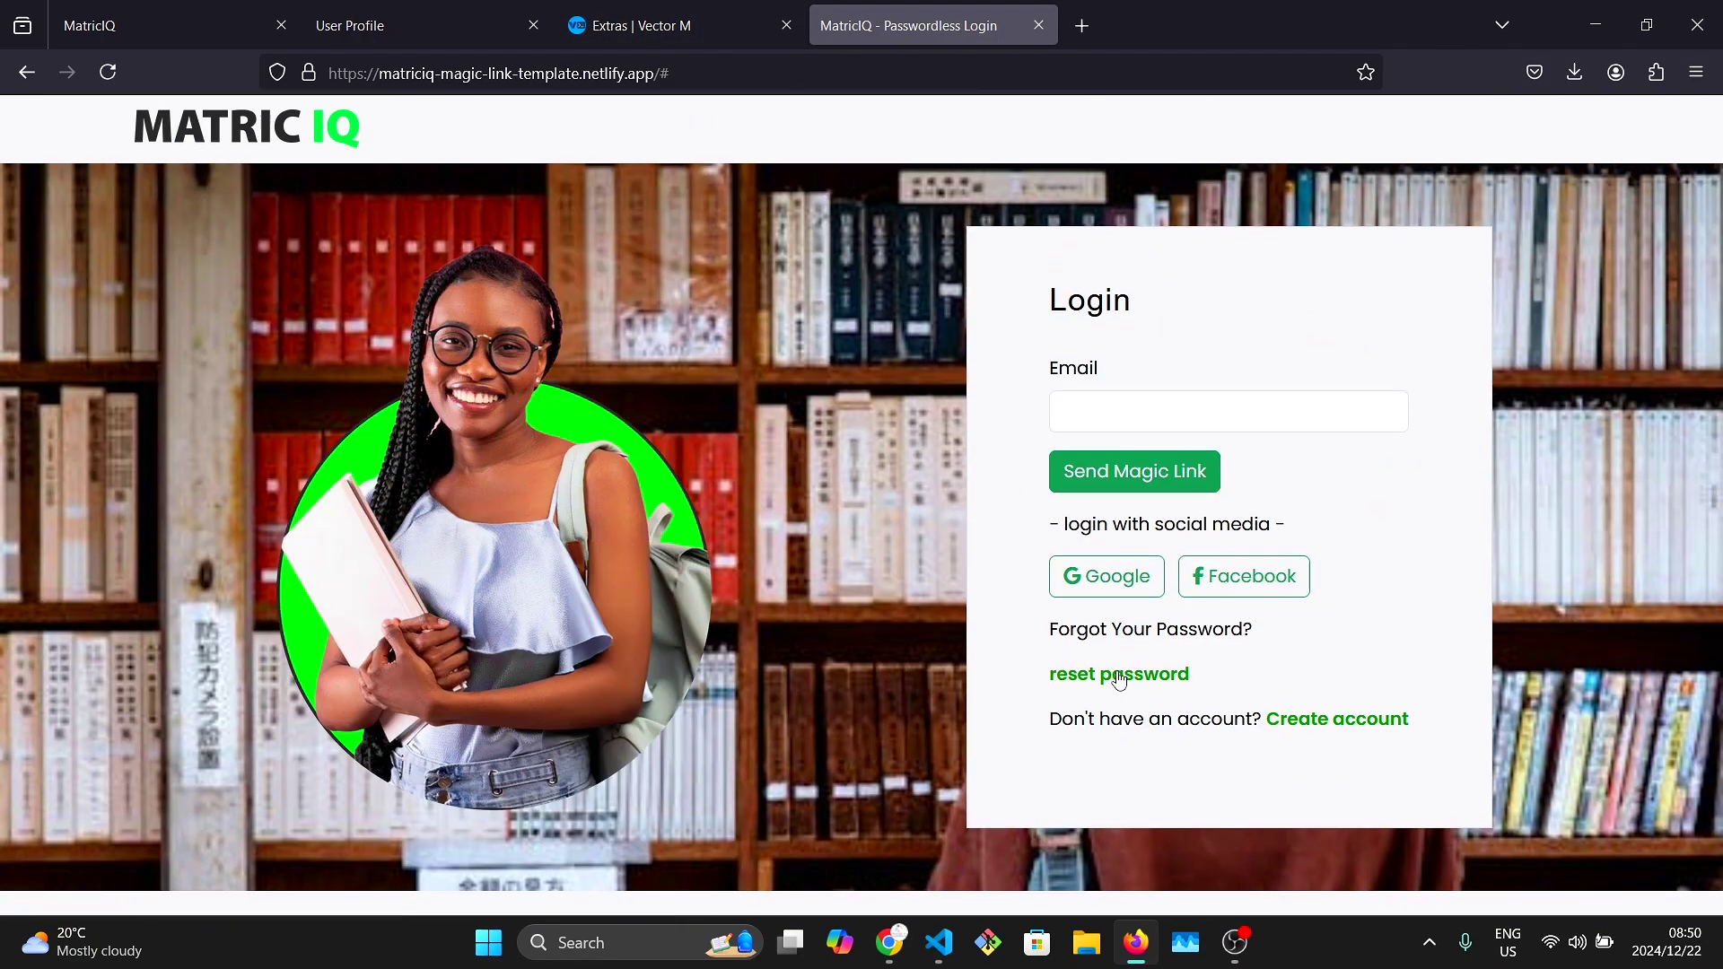